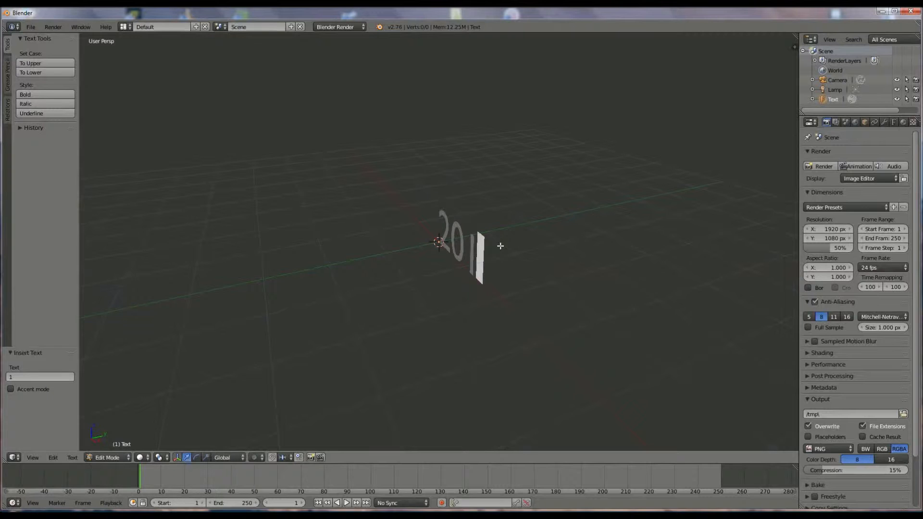
Step: Return the 201 text to Object Mode and set its font size to 3
{"action": "left_click", "coordinate": [111, 457]}
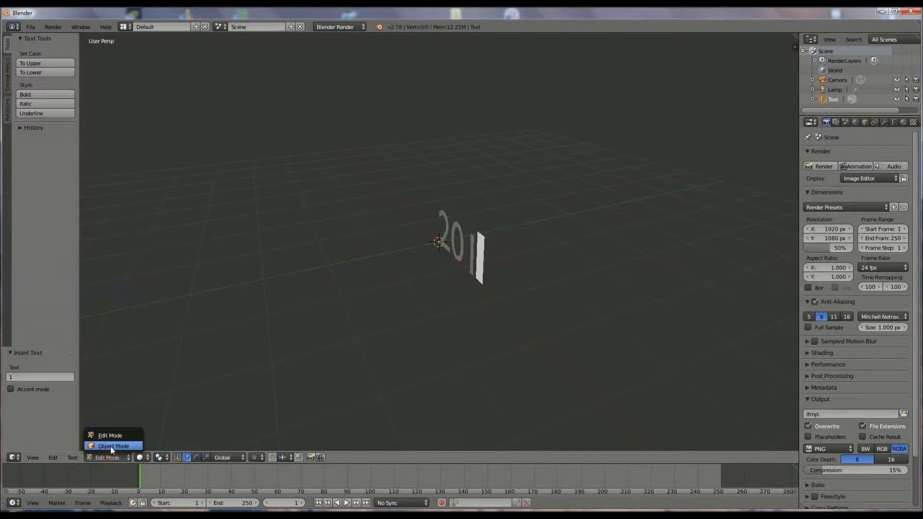
{"action": "left_click", "coordinate": [112, 446]}
{"action": "left_click", "coordinate": [759, 298]}
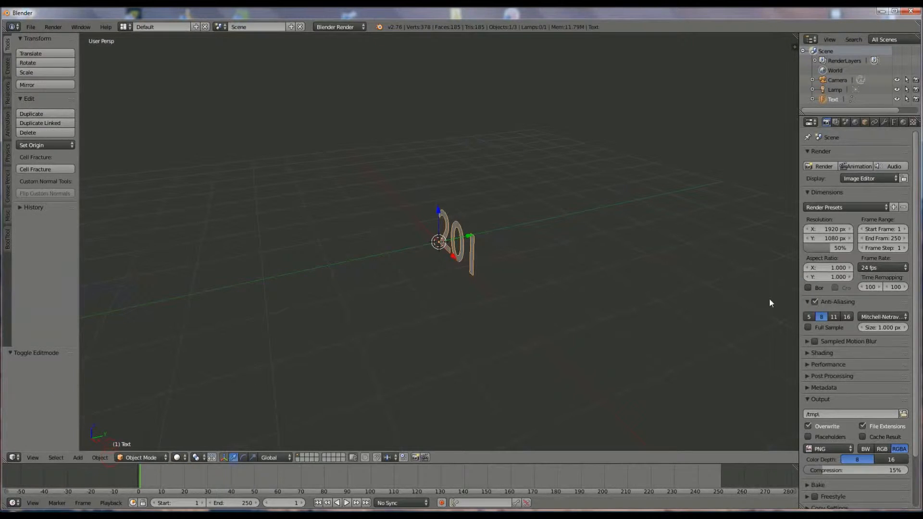
{"action": "left_click", "coordinate": [894, 122]}
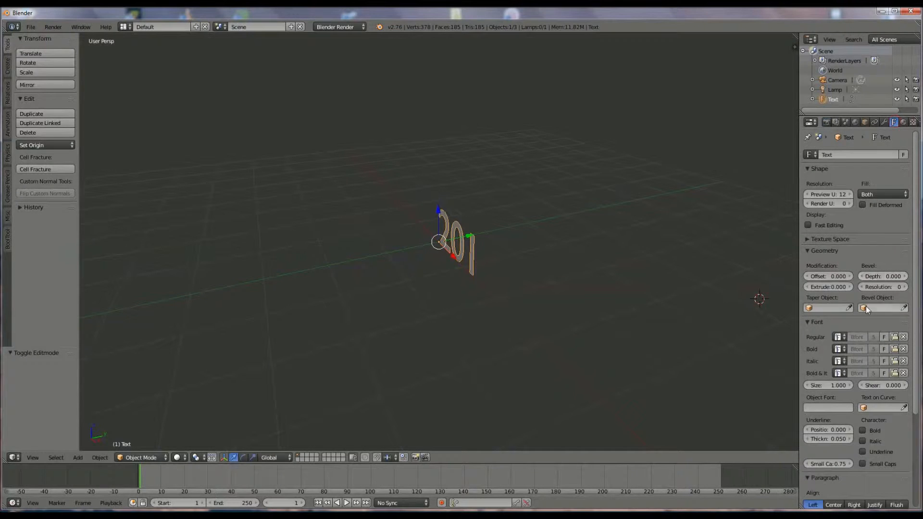
{"action": "left_click", "coordinate": [837, 384]}
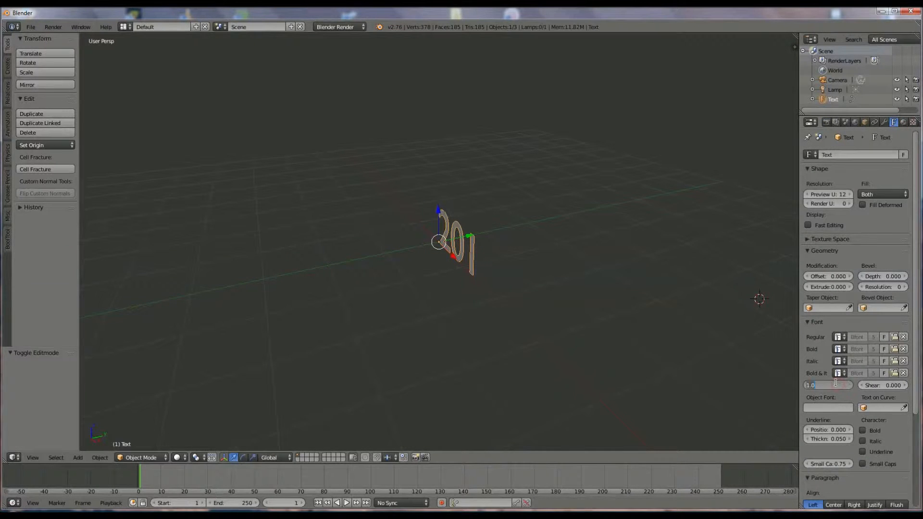
{"action": "type", "text": "3"}
{"action": "key", "text": "Return"}
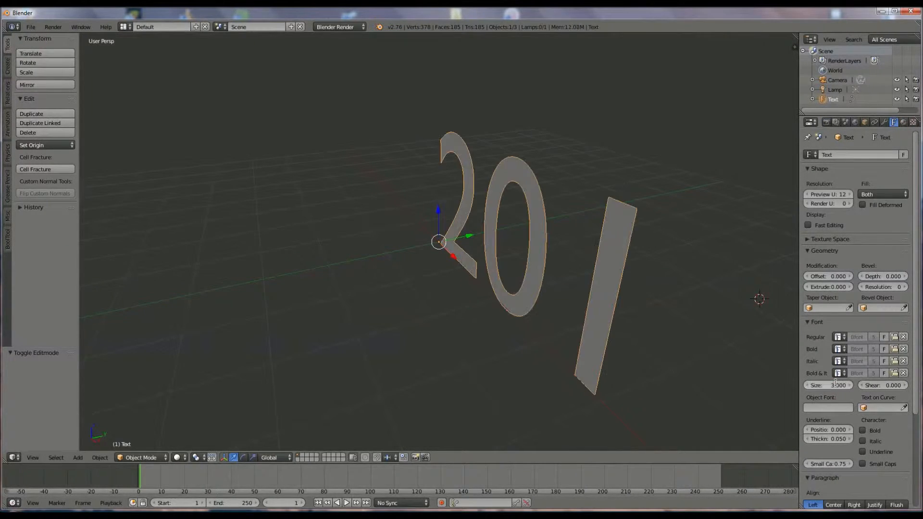
Step: Give the 201 text an extrusion of 0.4 and a bevel depth of 0.05
{"action": "left_click", "coordinate": [838, 286]}
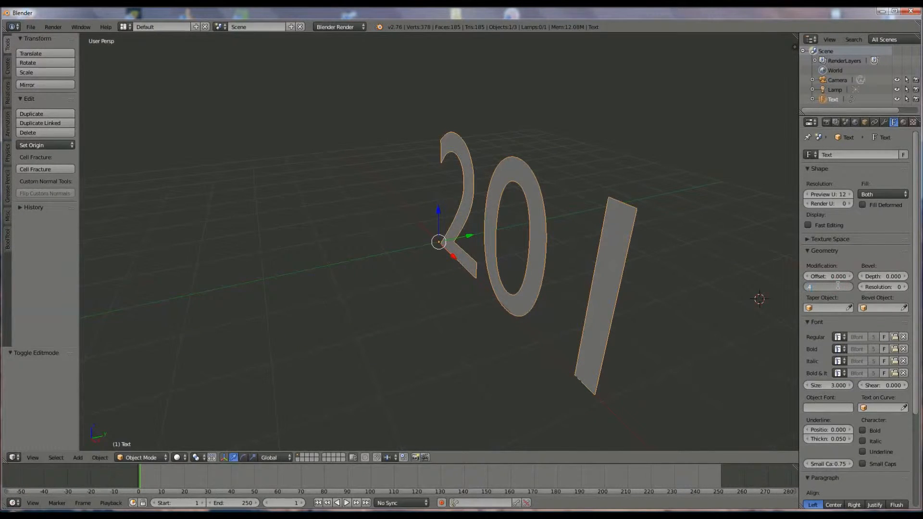
{"action": "type", "text": ".4"}
{"action": "key", "text": "Return"}
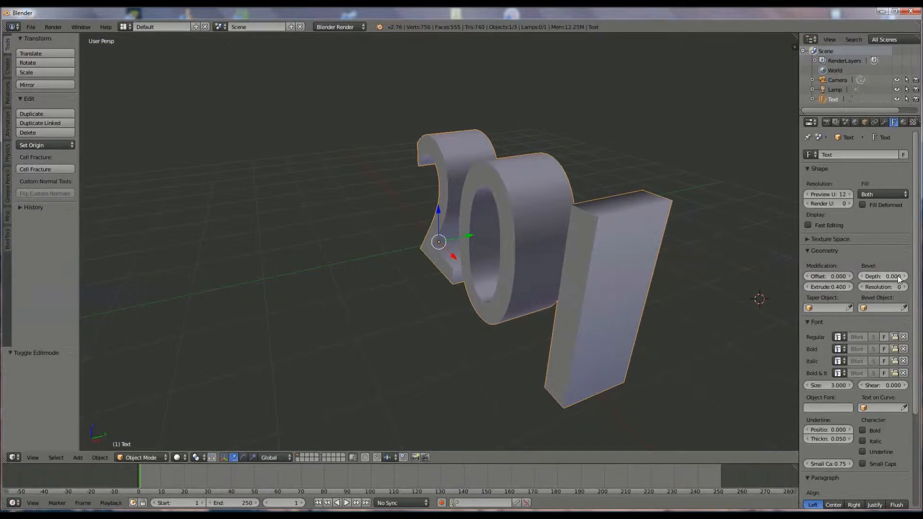
{"action": "left_click", "coordinate": [894, 275]}
{"action": "type", "text": "0.05"}
{"action": "key", "text": "Return"}
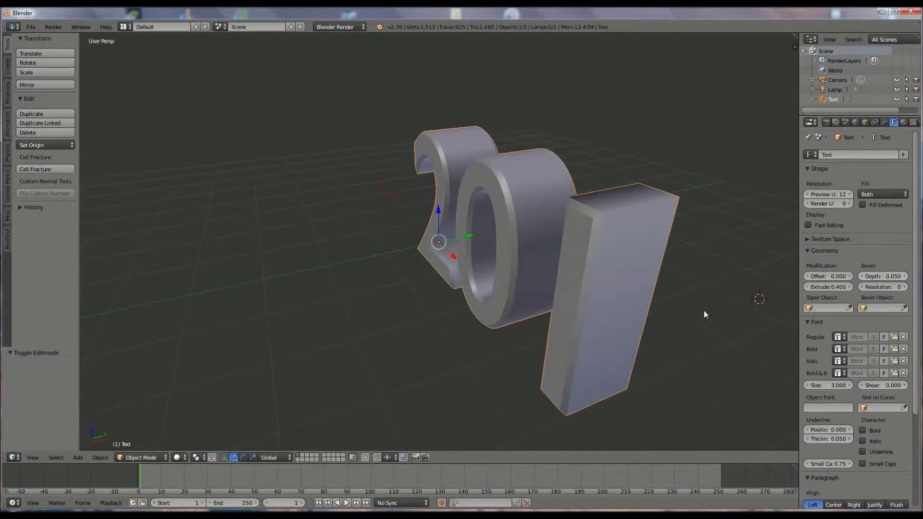
{"action": "middle_click_drag", "start_coordinate": [541, 303], "coordinate": [637, 312]}
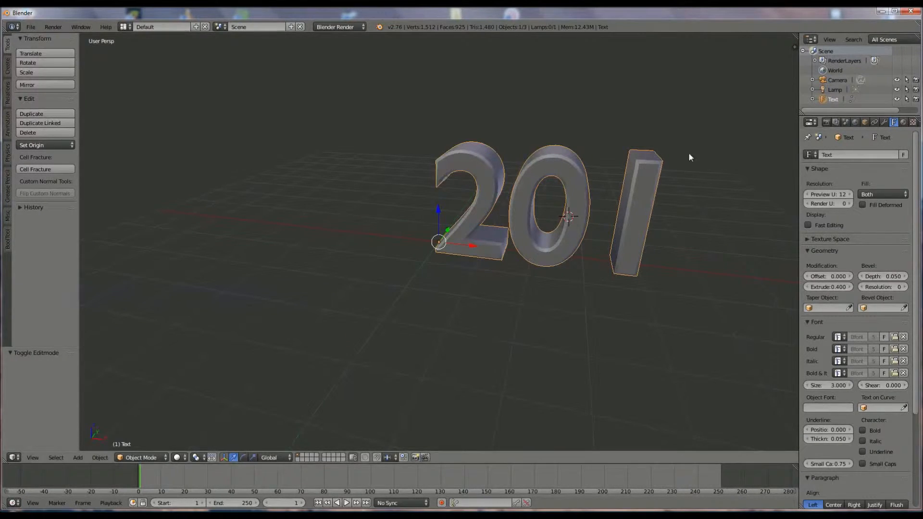
Step: Add a new material to the 201 text and name it gold
{"action": "left_click", "coordinate": [904, 123]}
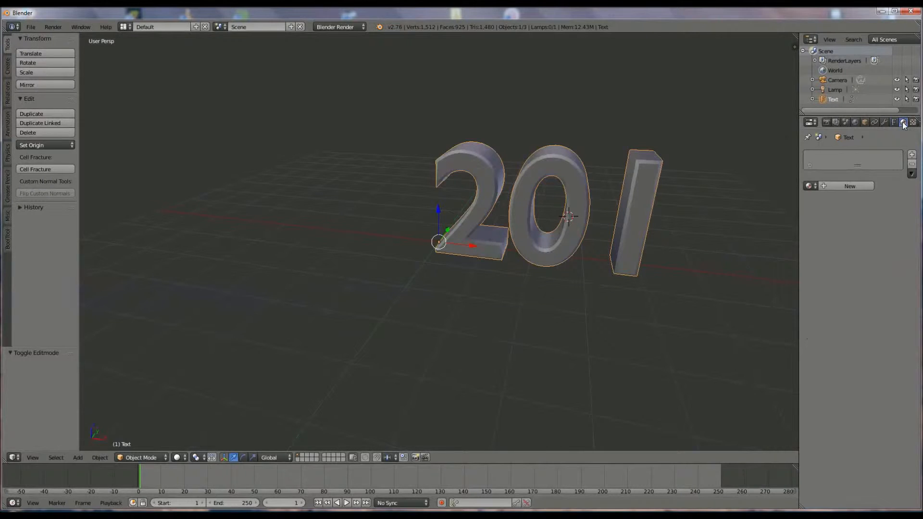
{"action": "left_click", "coordinate": [851, 187]}
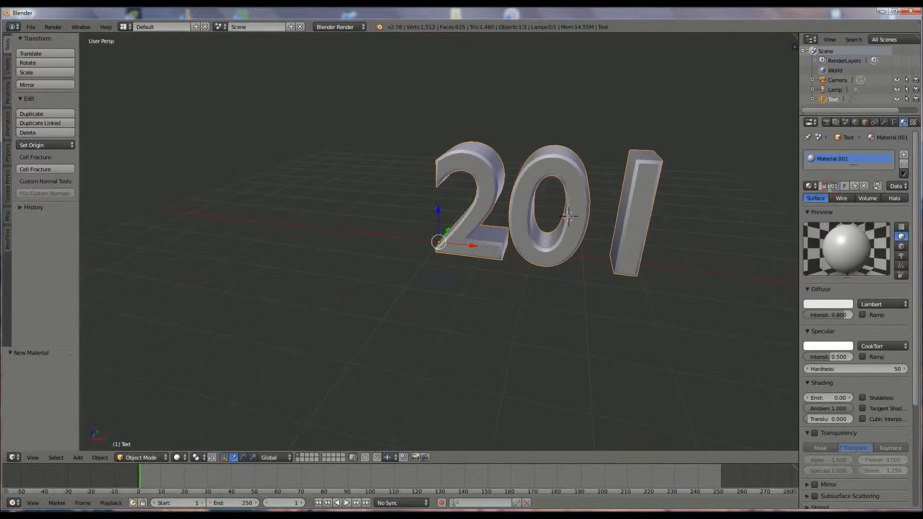
{"action": "type", "text": "gold"}
{"action": "key", "text": "Return"}
Step: Set the gold material's diffuse colour to a darkened yellow, about R 0.638, G 0.548, B 0.111
{"action": "left_click", "coordinate": [831, 305]}
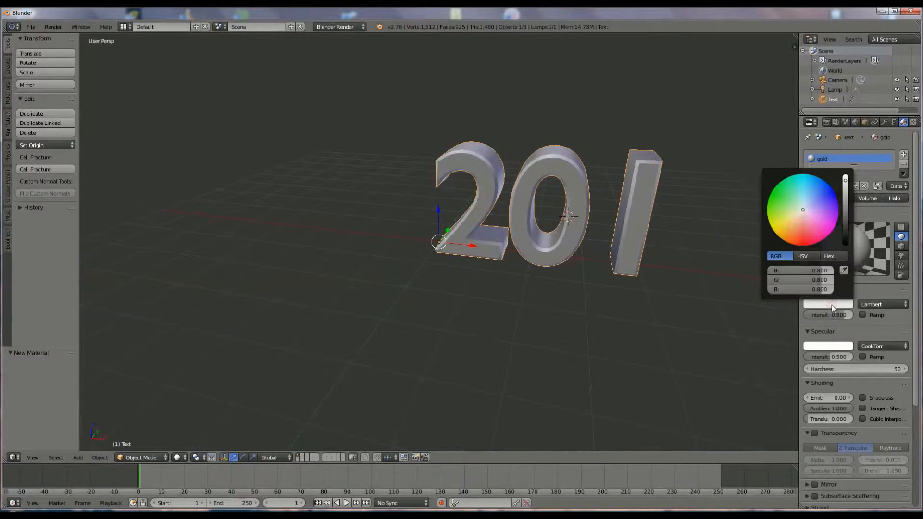
{"action": "left_click", "coordinate": [787, 222]}
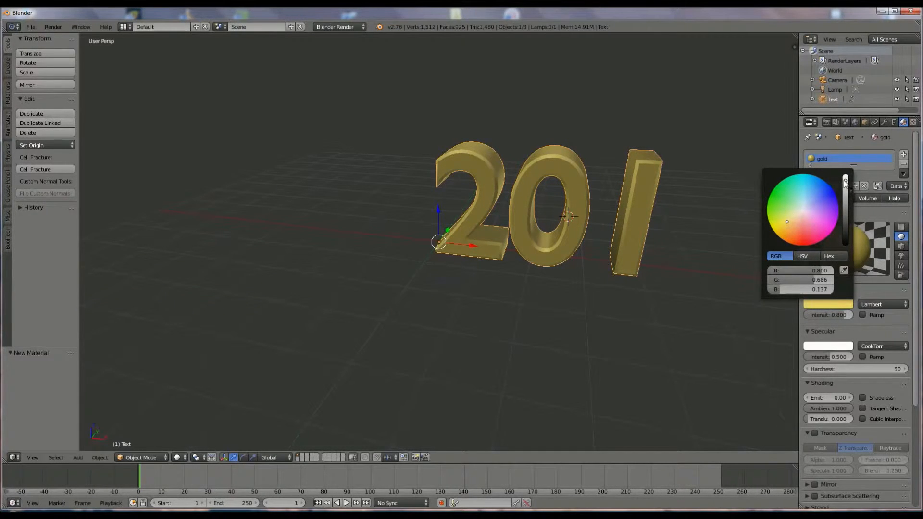
{"action": "left_click_drag", "start_coordinate": [846, 185], "coordinate": [846, 188]}
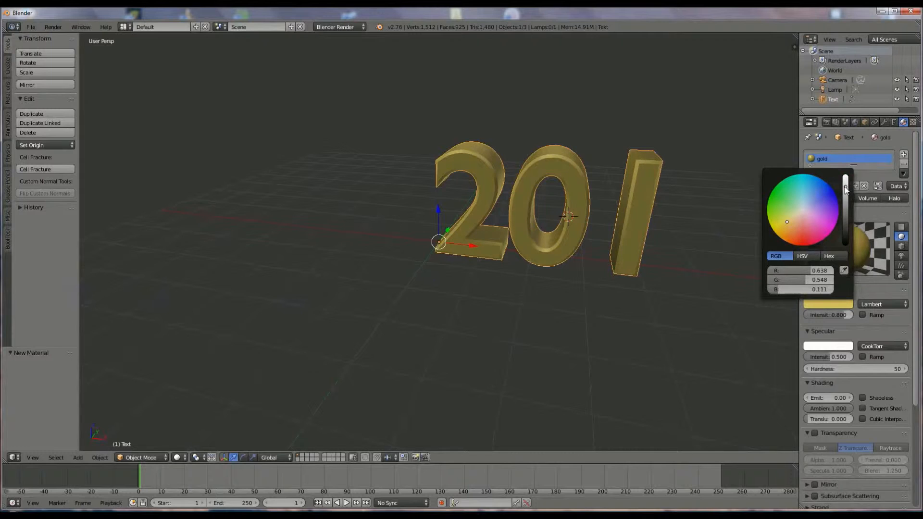
Step: Set the gold material's diffuse intensity to 1, specular hardness to 25 and emit to 0.25
{"action": "left_click_drag", "start_coordinate": [848, 317], "coordinate": [859, 317]}
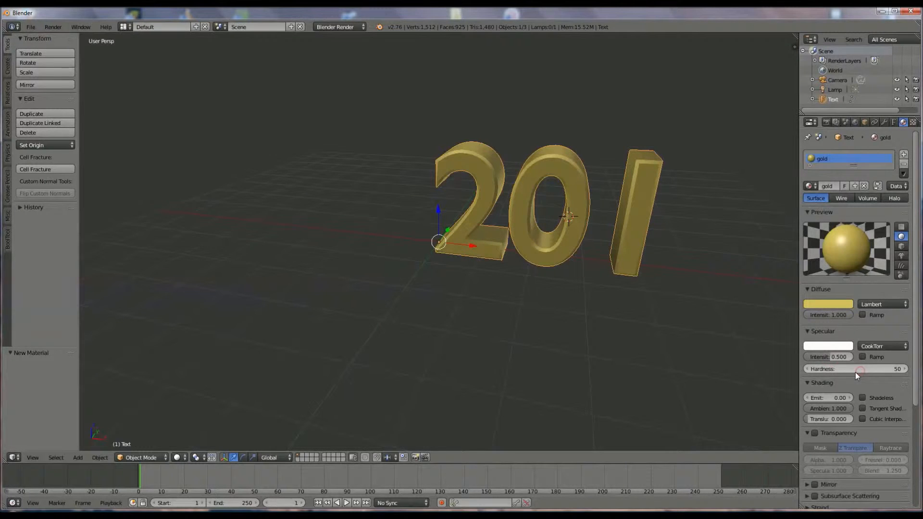
{"action": "mouse_move", "coordinate": [848, 373]}
{"action": "left_mouse_down"}
{"action": "mouse_move", "coordinate": [857, 368]}
{"action": "mouse_move", "coordinate": [840, 368]}
{"action": "mouse_move", "coordinate": [858, 368]}
{"action": "left_mouse_up"}
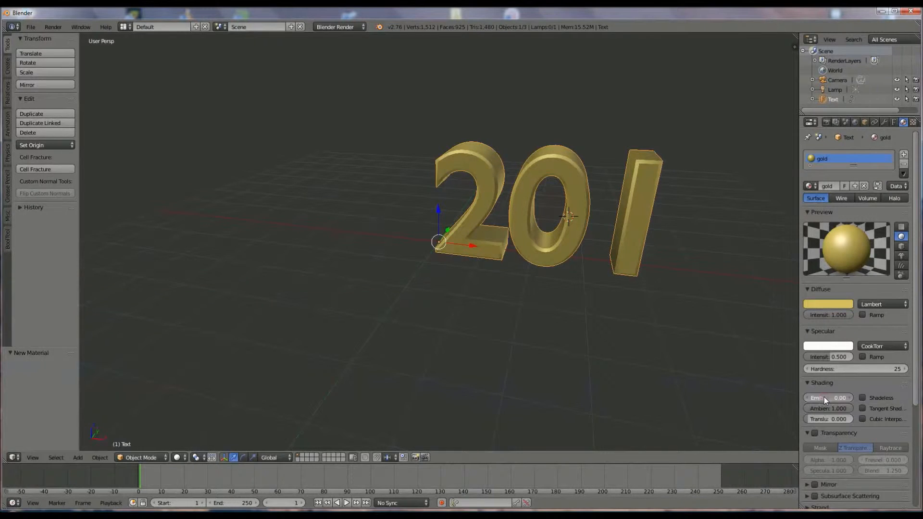
{"action": "left_click_drag", "start_coordinate": [827, 397], "coordinate": [838, 396]}
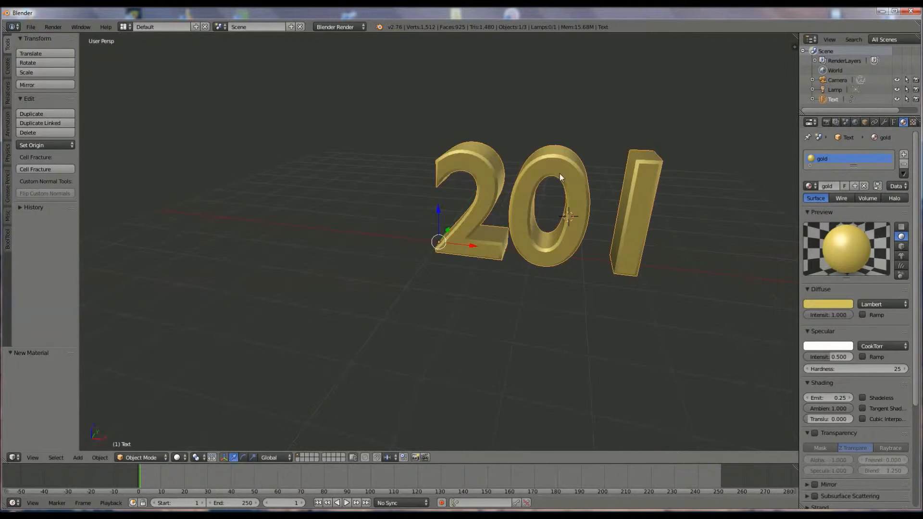
Step: Duplicate the 201 text and place the copy about 4.23 units along the X axis, just after the 1
{"action": "middle_click_drag", "start_coordinate": [633, 298], "coordinate": [626, 275]}
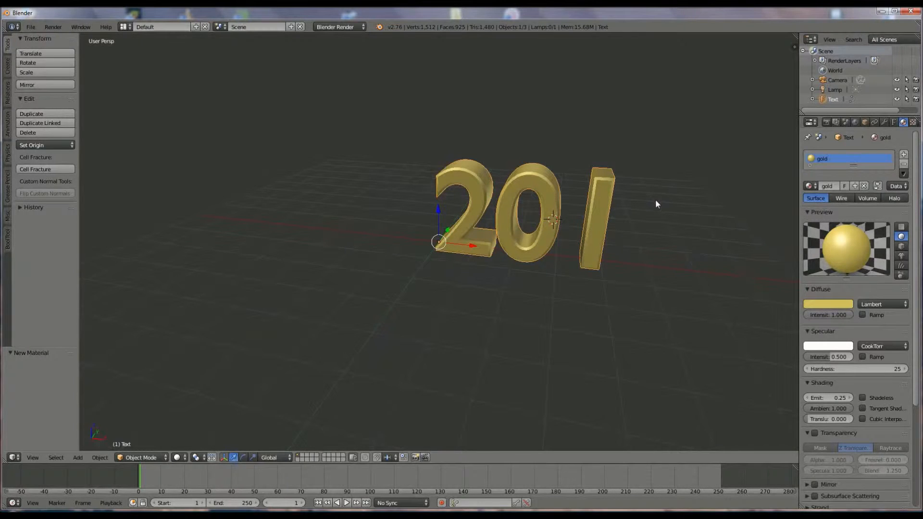
{"action": "key", "text": "shift+d"}
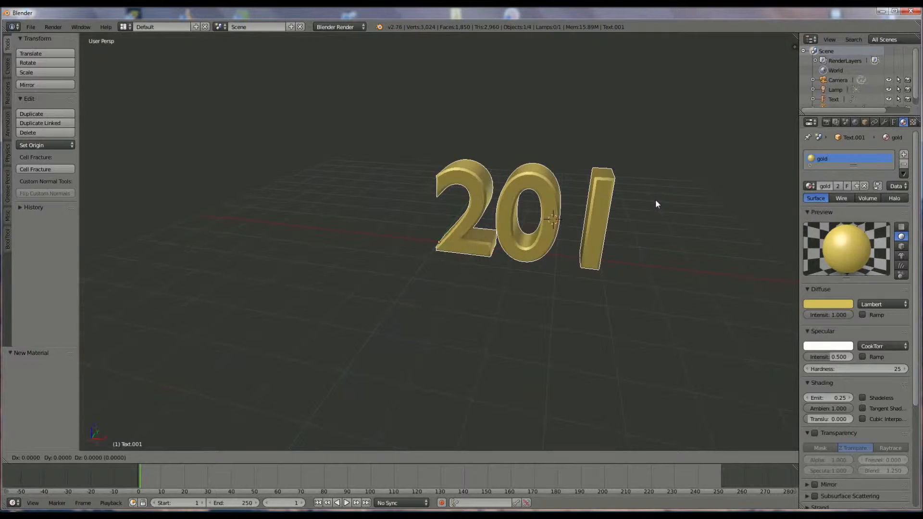
{"action": "key", "text": "x"}
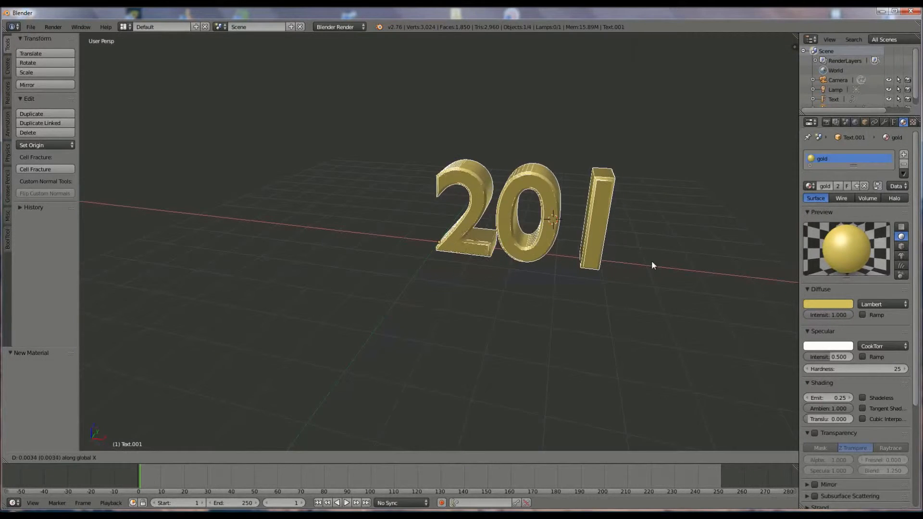
{"action": "left_click", "coordinate": [101, 290]}
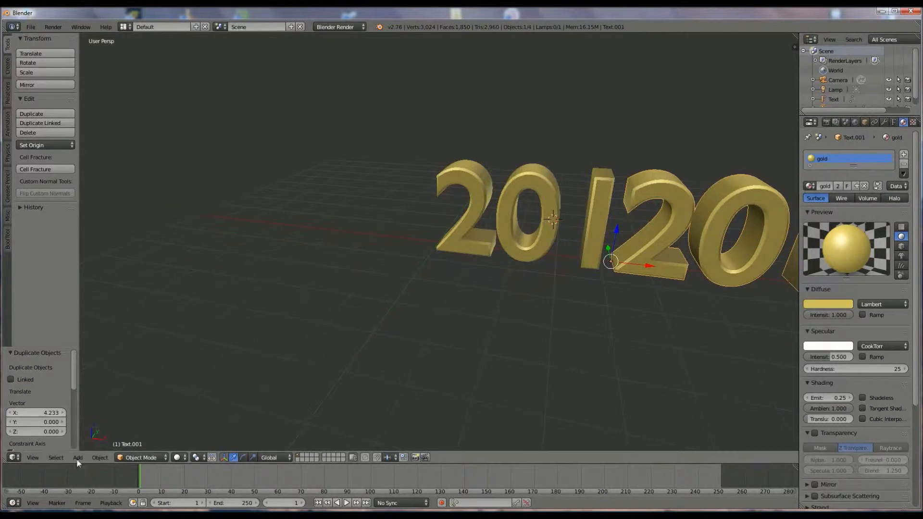
Step: Replace the duplicated text's content with 5 in Edit Mode and return to Object Mode
{"action": "left_click", "coordinate": [151, 457]}
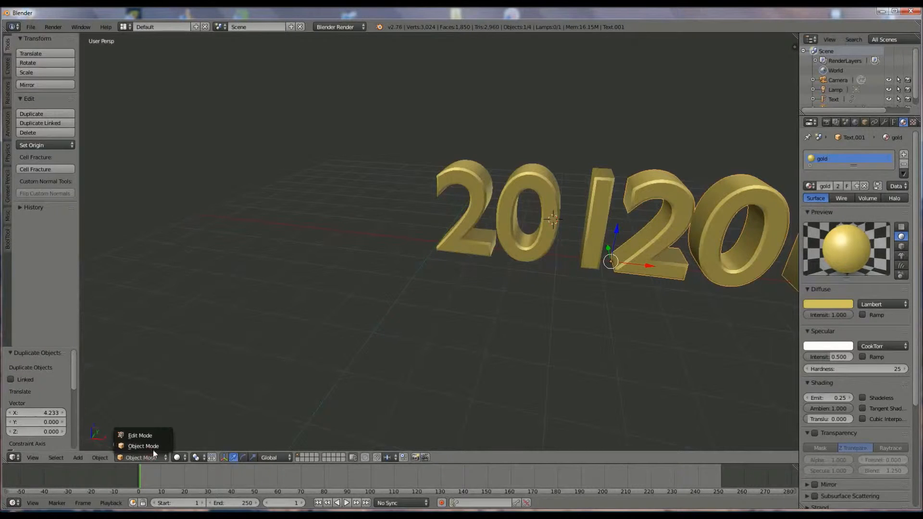
{"action": "left_click", "coordinate": [157, 437]}
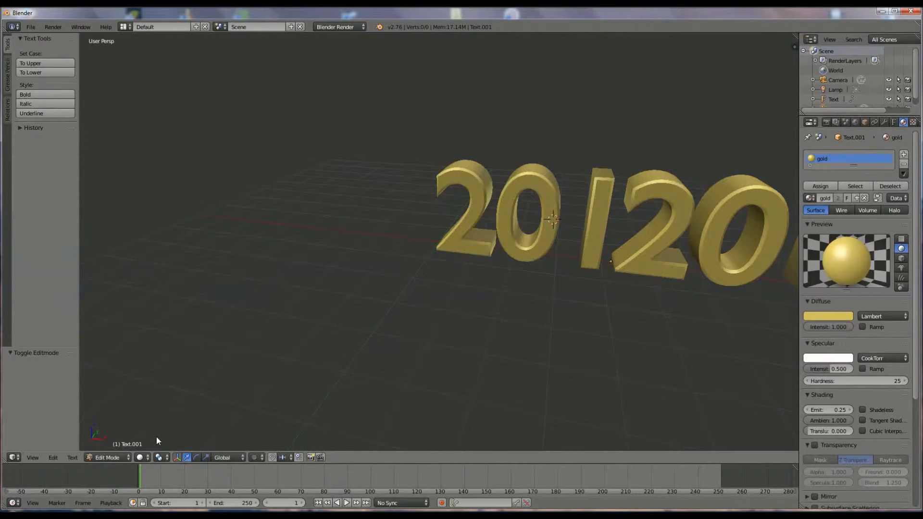
{"action": "key", "text": "BackSpace"}
{"action": "key", "text": "BackSpace"}
{"action": "type", "text": "5"}
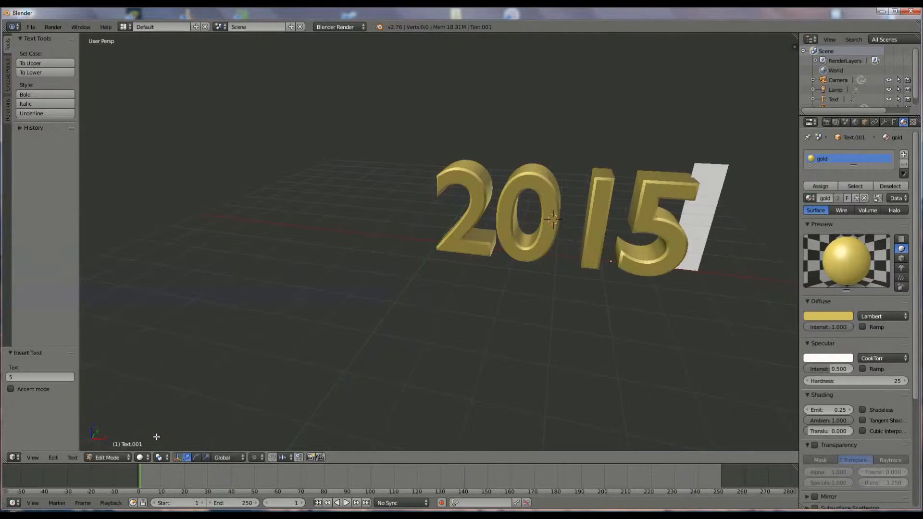
{"action": "left_click", "coordinate": [122, 457]}
{"action": "left_click", "coordinate": [114, 446]}
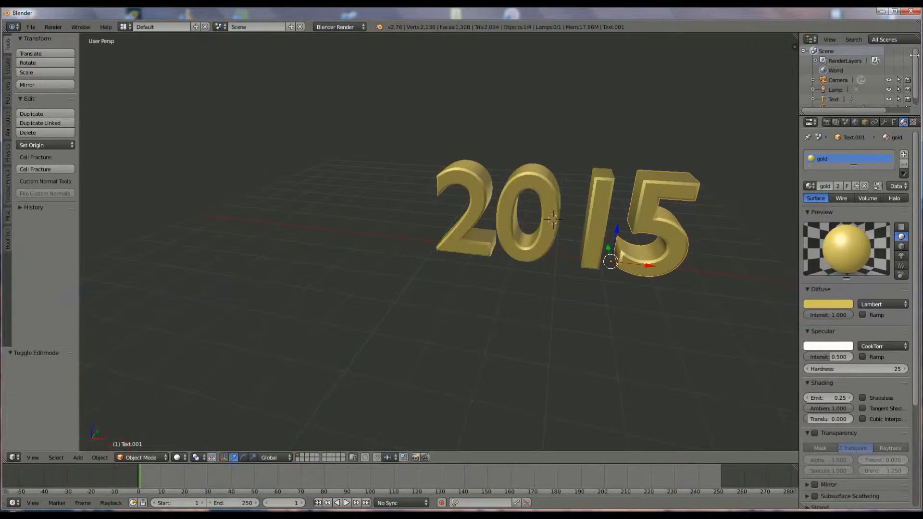
Step: Rename the original text object 201 and the duplicated text object 5
{"action": "scroll", "coordinate": [915, 72], "scroll_direction": "down", "scroll_amount": 1}
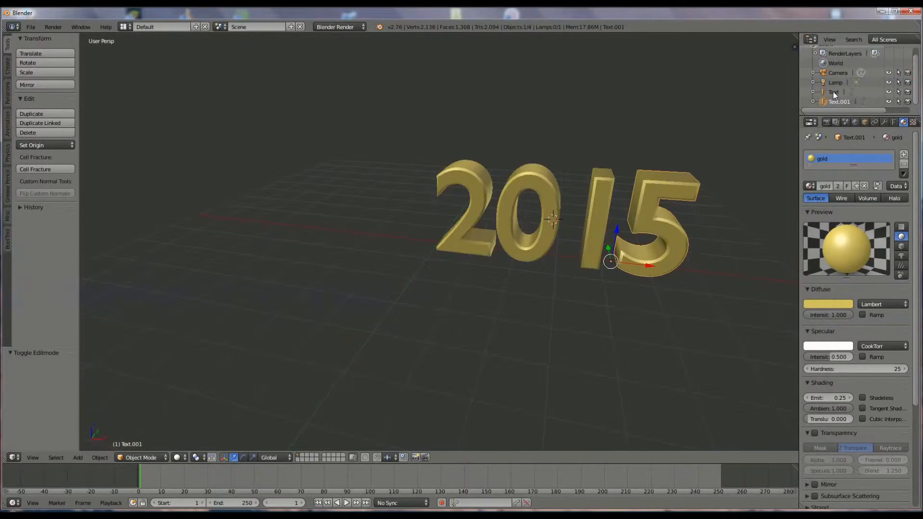
{"action": "double_click", "coordinate": [835, 92]}
{"action": "key", "text": "BackSpace"}
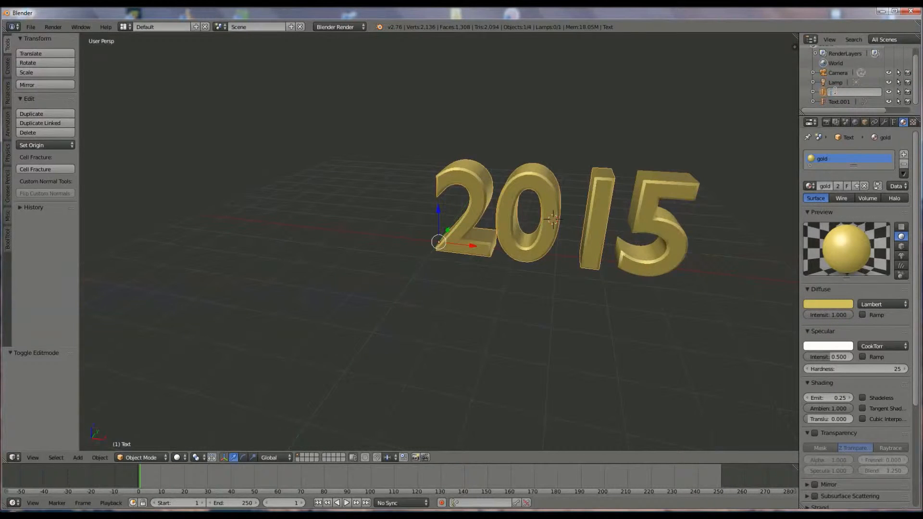
{"action": "key", "text": "Return"}
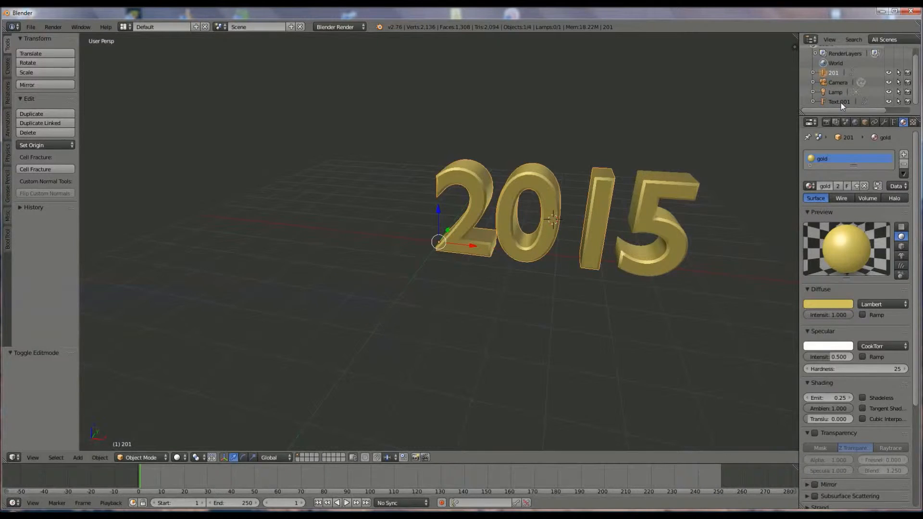
{"action": "double_click", "coordinate": [841, 102]}
{"action": "type", "text": "5"}
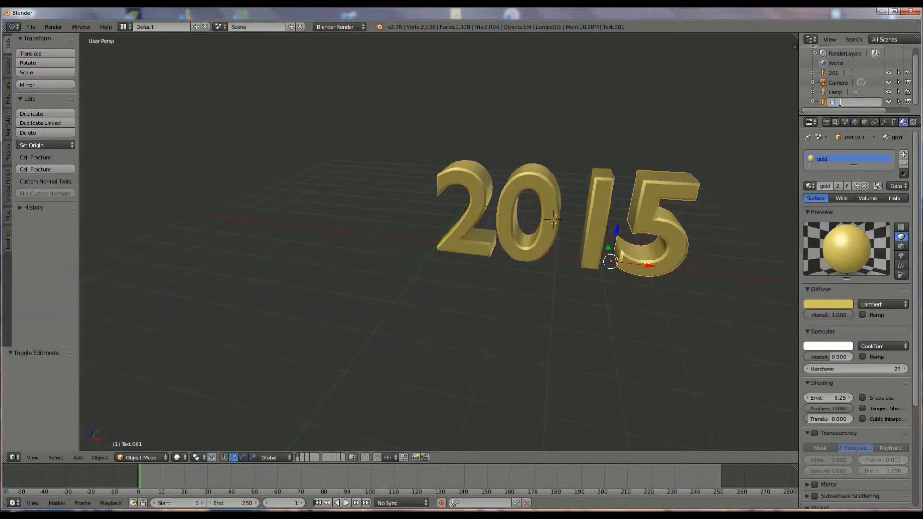
{"action": "key", "text": "Return"}
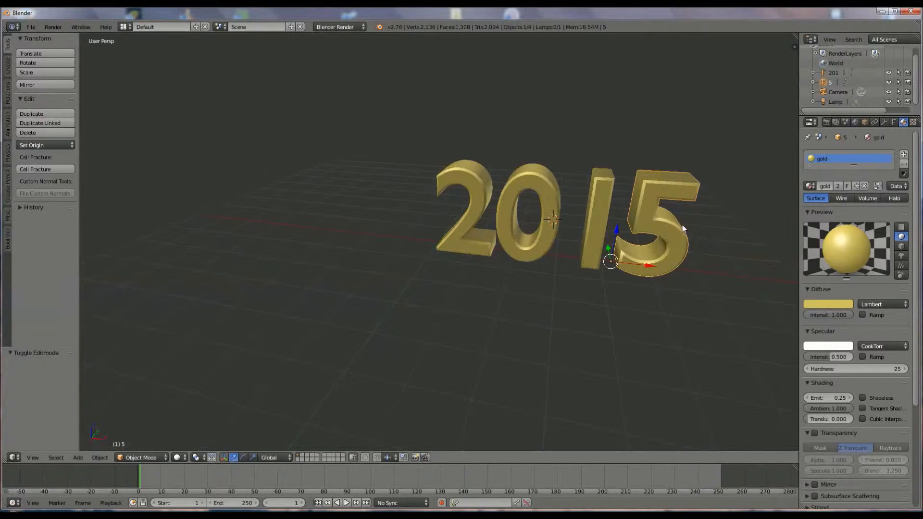
Step: Duplicate the 5 text object in place and rename the copy 6
{"action": "key", "text": "shift+d"}
{"action": "right_click", "coordinate": [656, 189]}
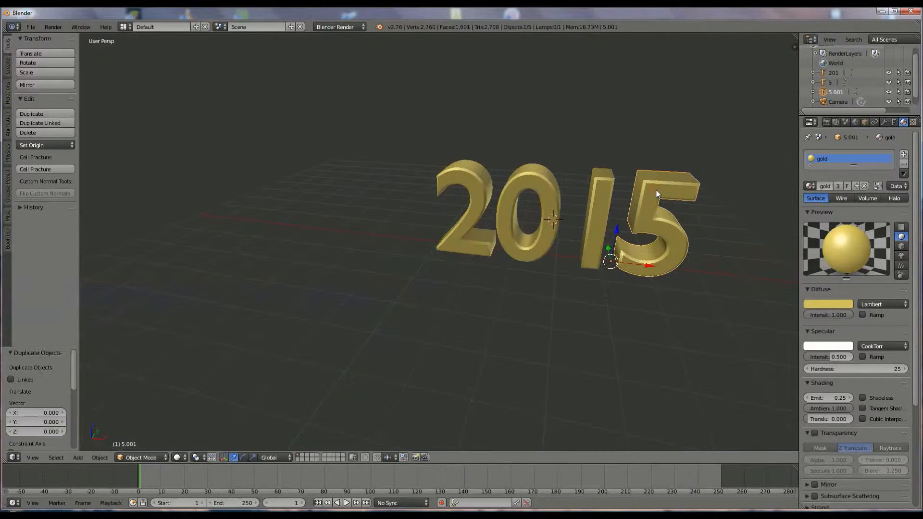
{"action": "double_click", "coordinate": [837, 93]}
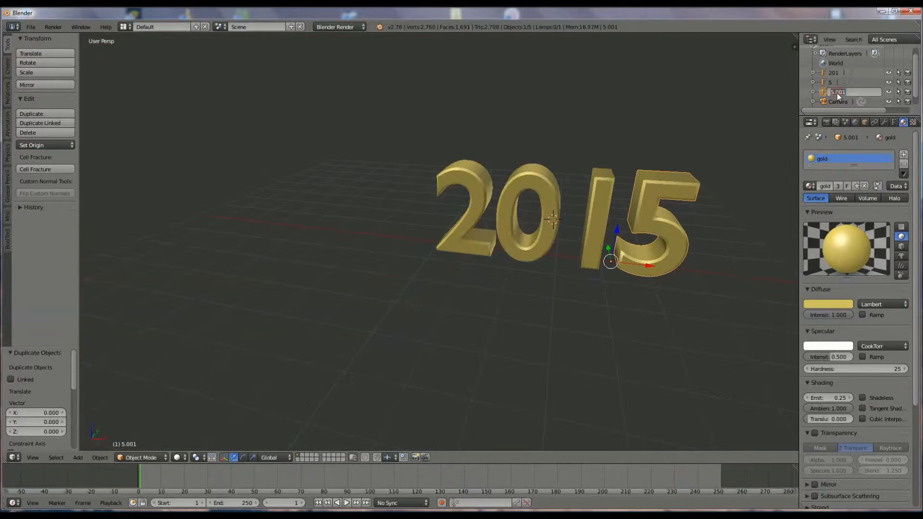
{"action": "type", "text": "6"}
{"action": "key", "text": "Return"}
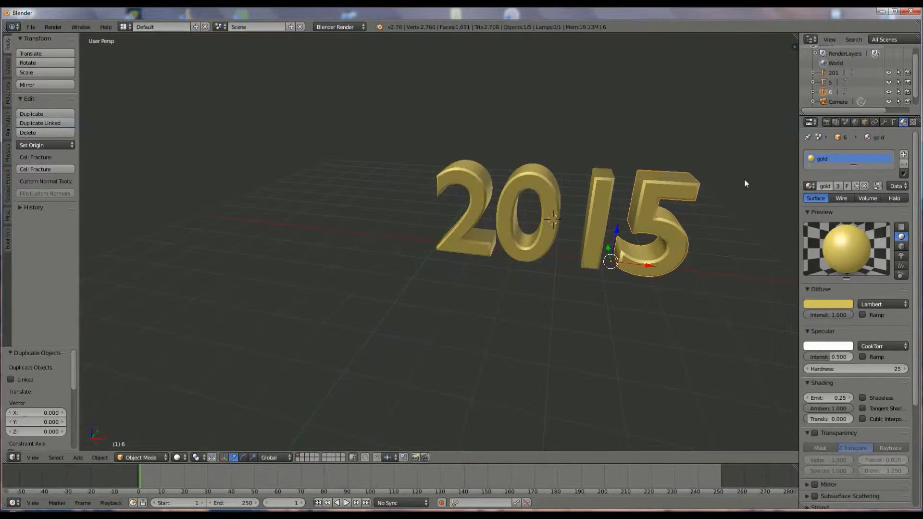
Step: Replace the content of the text object named 6 with 6 in Edit Mode and return to Object Mode
{"action": "left_click", "coordinate": [154, 457]}
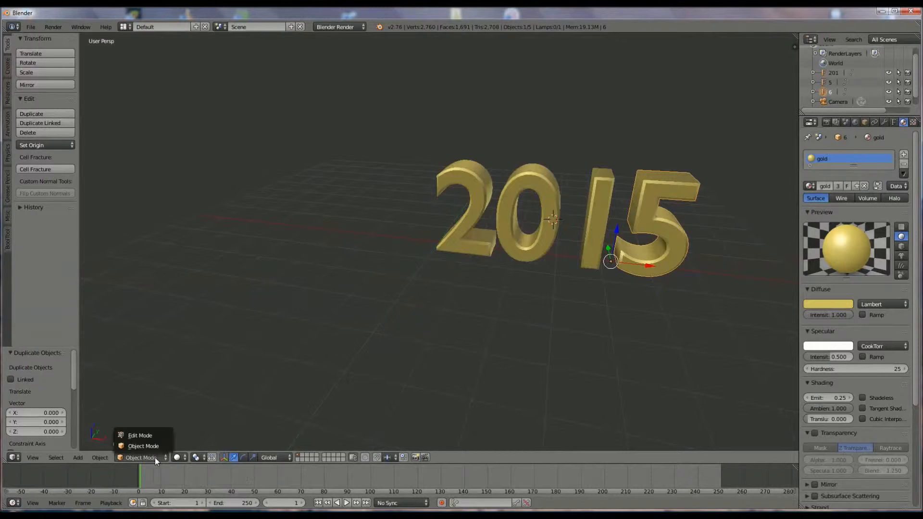
{"action": "left_click", "coordinate": [157, 435]}
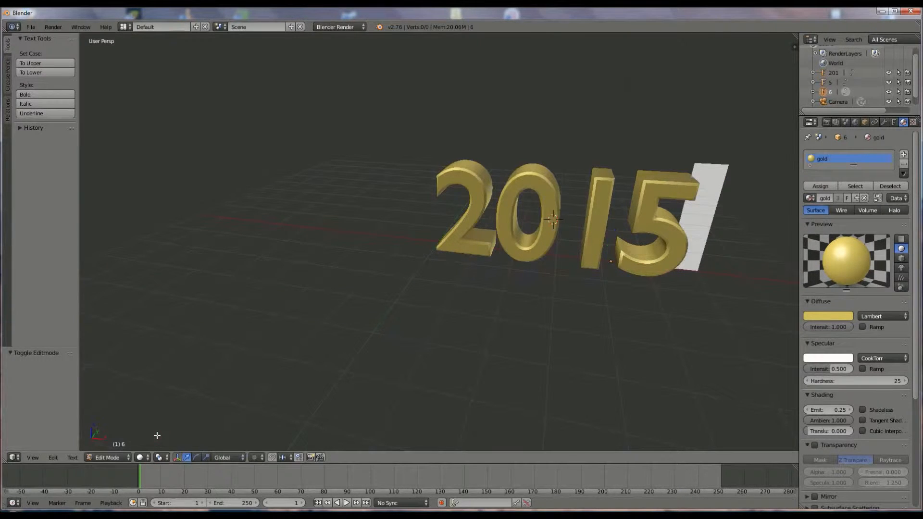
{"action": "key", "text": "BackSpace"}
{"action": "type", "text": "6"}
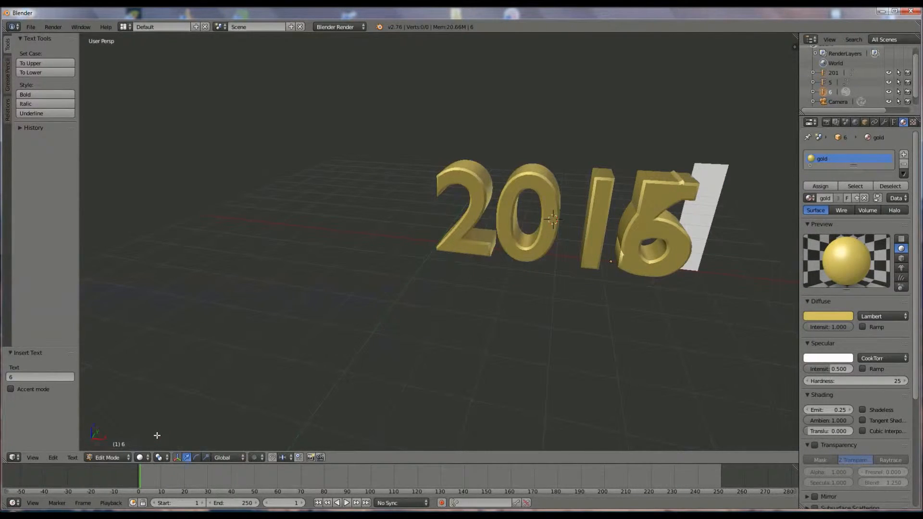
{"action": "left_click", "coordinate": [107, 458]}
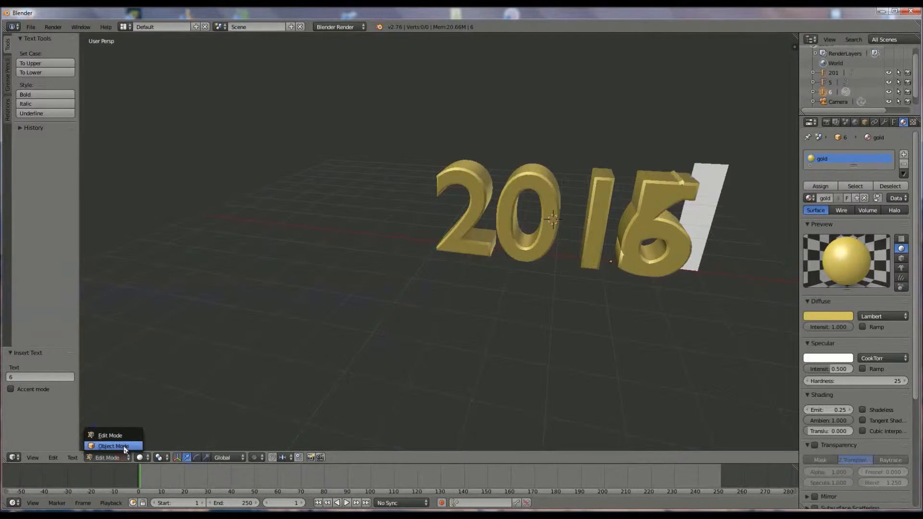
{"action": "left_click", "coordinate": [116, 445]}
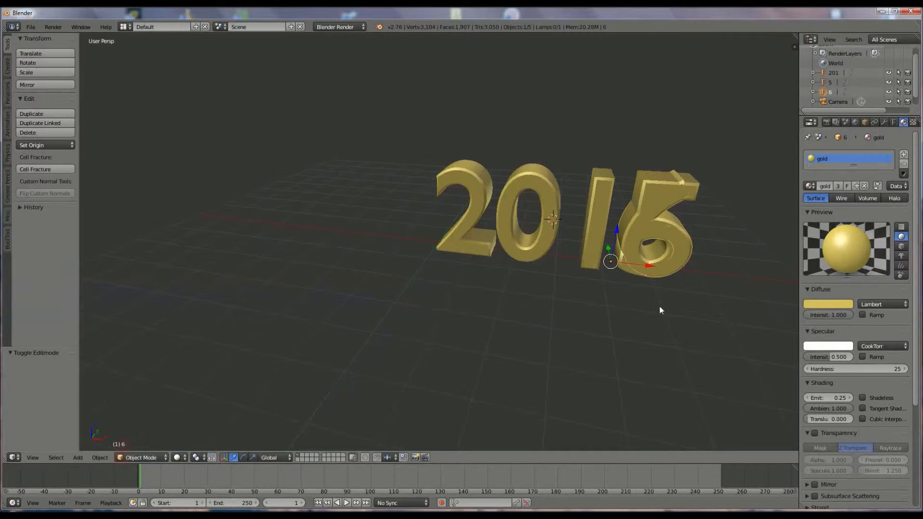
Step: Hide and unhide the overlapping 5 and 6 text objects in turn to check each digit after 201
{"action": "left_click", "coordinate": [889, 83]}
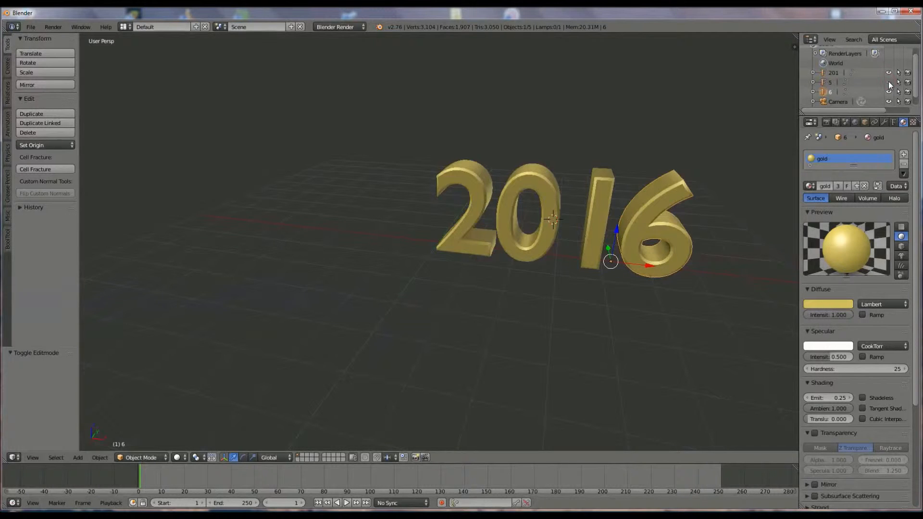
{"action": "left_click", "coordinate": [889, 82]}
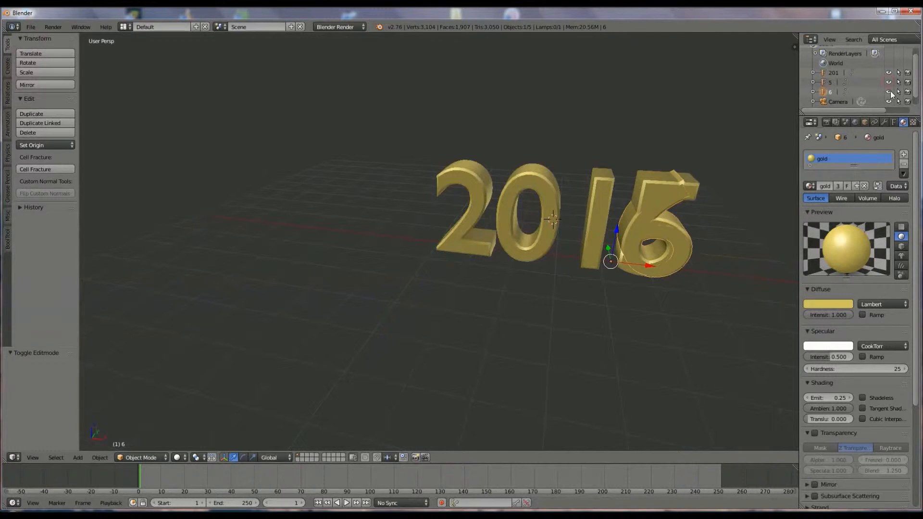
{"action": "left_click", "coordinate": [890, 91]}
{"action": "left_click", "coordinate": [888, 92]}
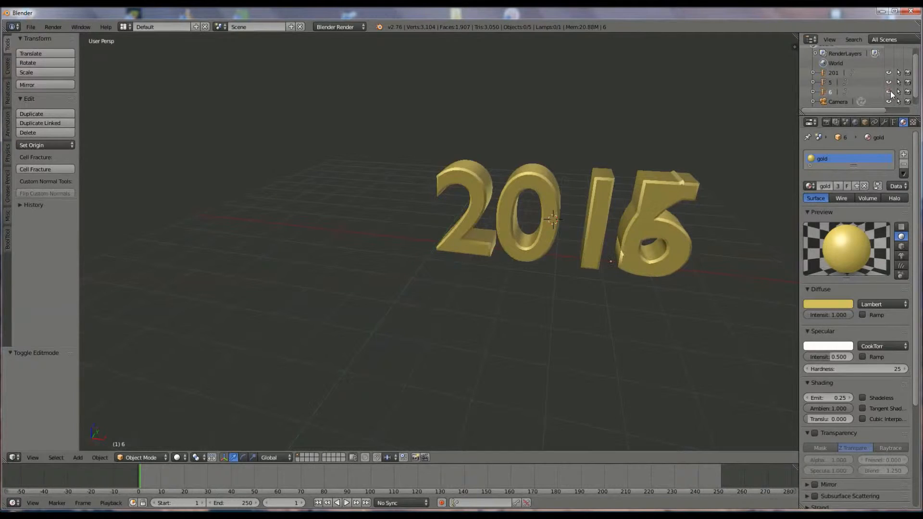
Step: Duplicate the 6 text object and place the copy about 2.99 units up along the Z axis
{"action": "scroll", "coordinate": [894, 91], "scroll_direction": "down", "scroll_amount": 1}
{"action": "middle_click_drag", "start_coordinate": [752, 249], "coordinate": [546, 268]}
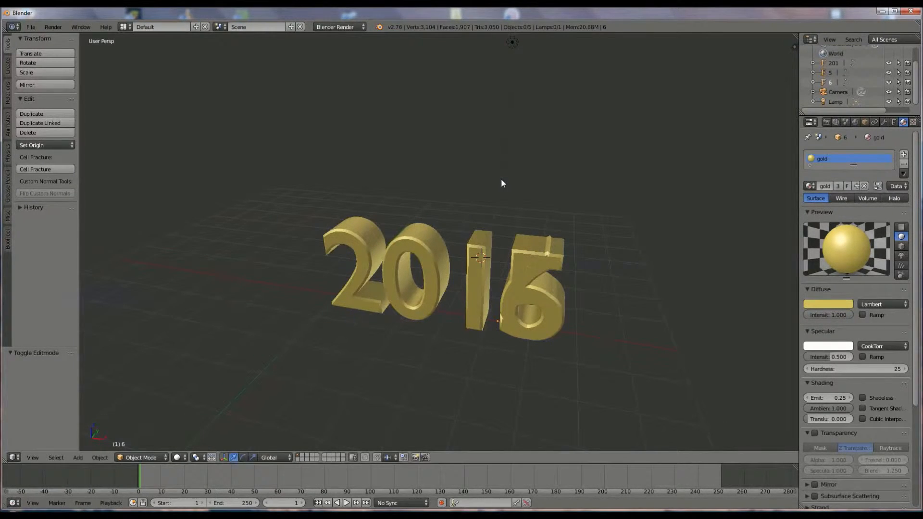
{"action": "right_click", "coordinate": [535, 275]}
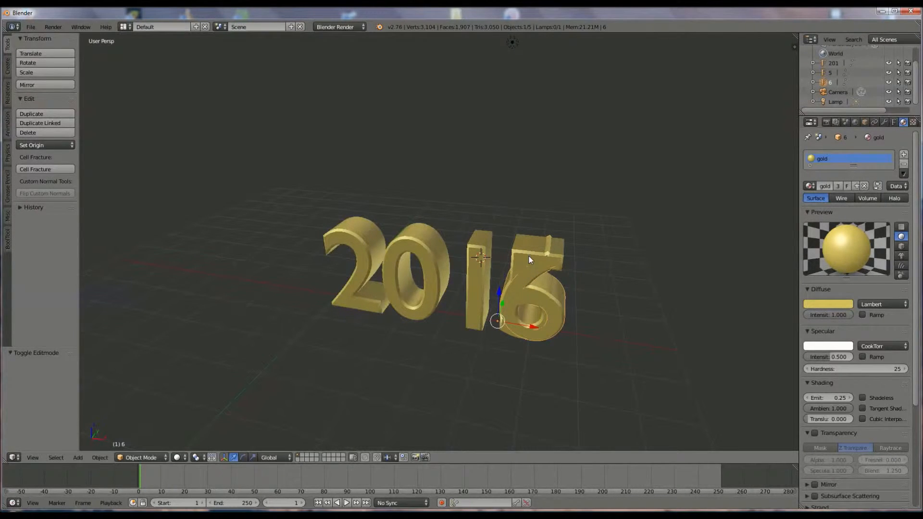
{"action": "key", "text": "shift+d"}
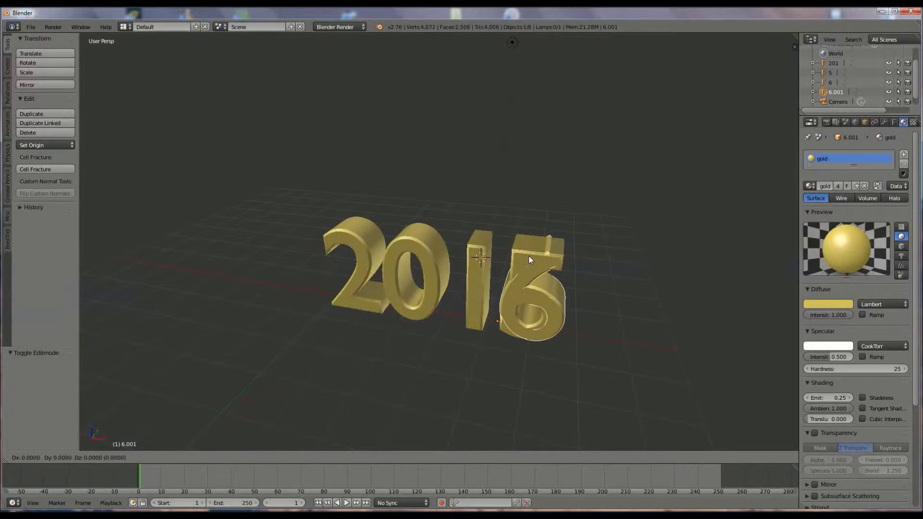
{"action": "key", "text": "z"}
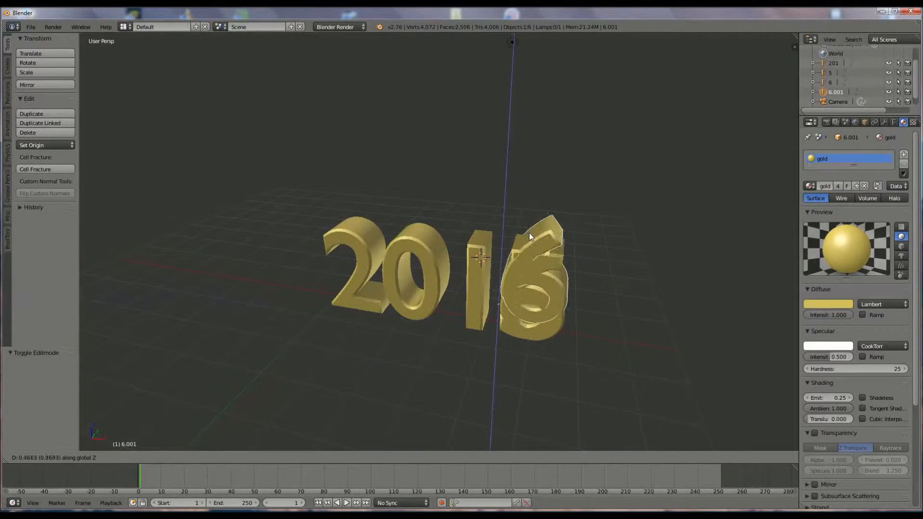
{"action": "left_click", "coordinate": [537, 135]}
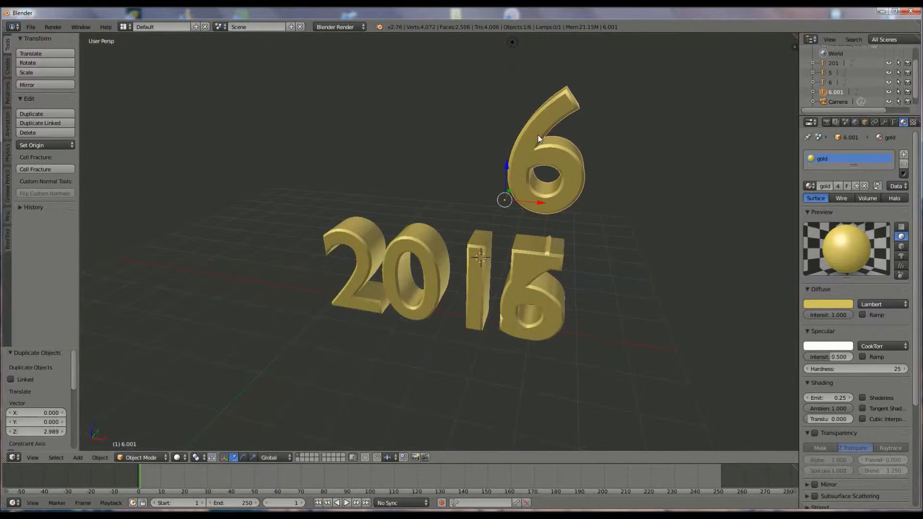
Step: Move the raised 6 copy about -1.88 units along the X axis to centre it above the year text
{"action": "left_click_drag", "start_coordinate": [541, 204], "coordinate": [466, 199]}
{"action": "middle_click_drag", "start_coordinate": [519, 241], "coordinate": [499, 189]}
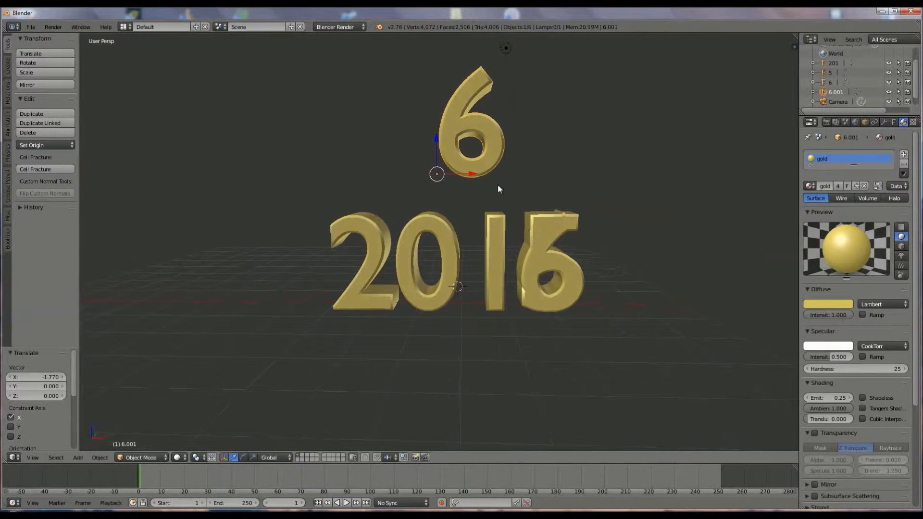
{"action": "left_click_drag", "start_coordinate": [469, 171], "coordinate": [468, 172]}
{"action": "middle_click_drag", "start_coordinate": [518, 250], "coordinate": [489, 285]}
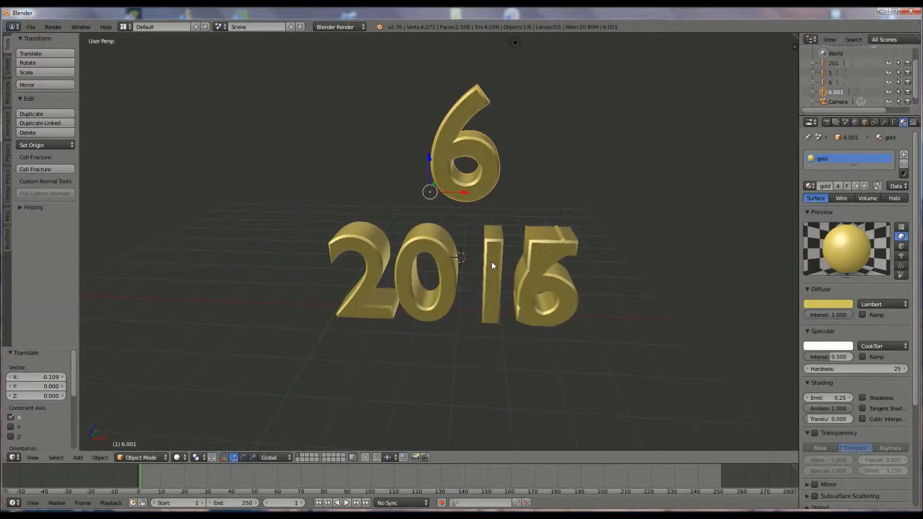
Step: Rename the raised copy of the 6 text object t9
{"action": "double_click", "coordinate": [836, 92]}
{"action": "key", "text": "BackSpace"}
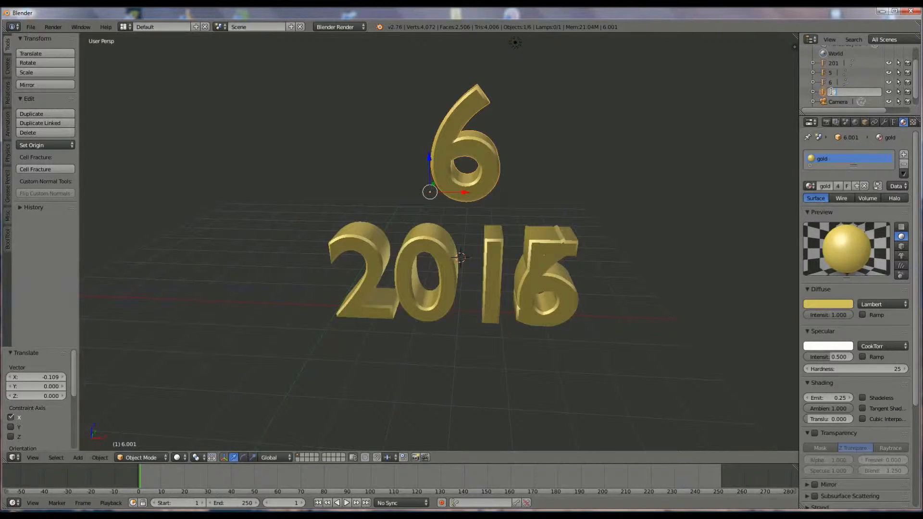
{"action": "key", "text": "Return"}
Step: Replace the t9 text's content with 9 in Edit Mode and return to Object Mode
{"action": "left_click", "coordinate": [144, 459]}
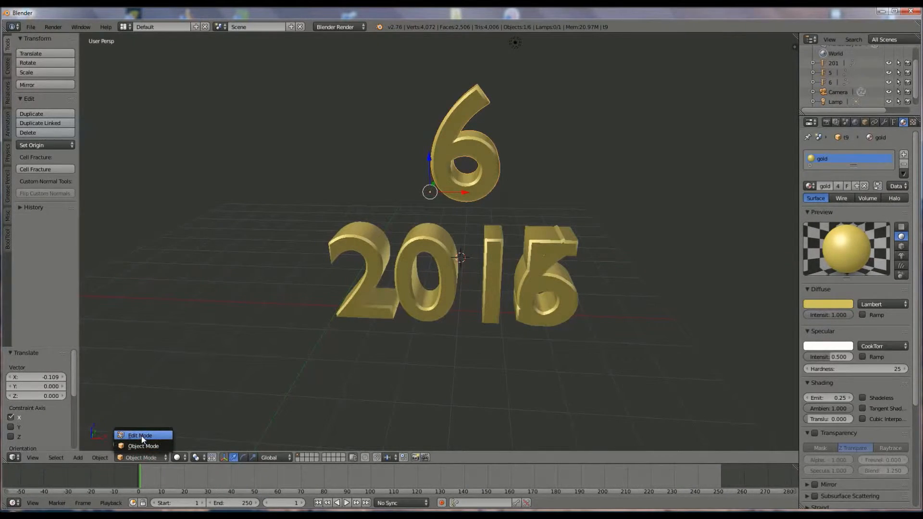
{"action": "left_click", "coordinate": [141, 436]}
{"action": "key", "text": "BackSpace"}
{"action": "type", "text": "9"}
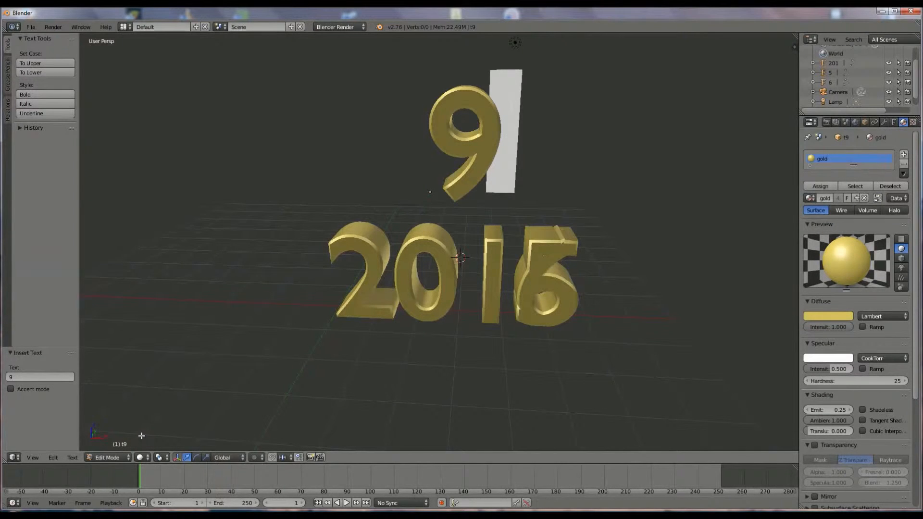
{"action": "left_click", "coordinate": [105, 457]}
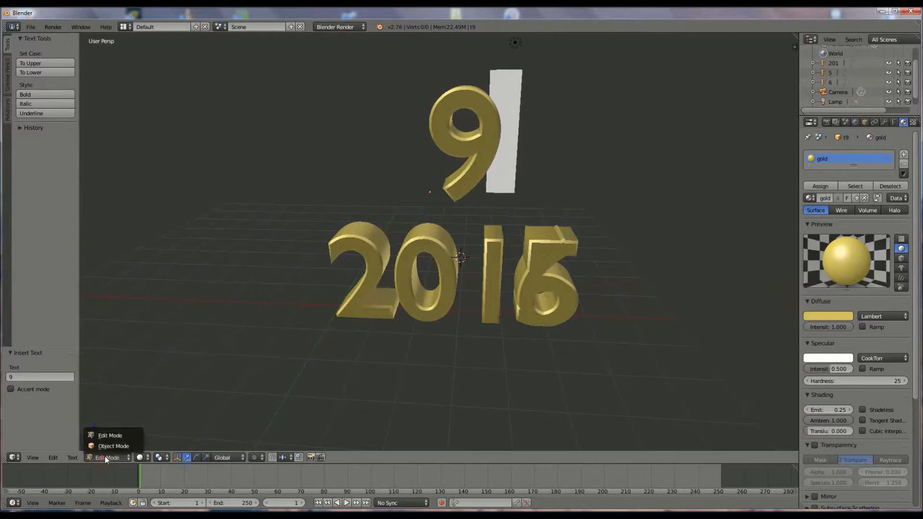
{"action": "left_click", "coordinate": [111, 446]}
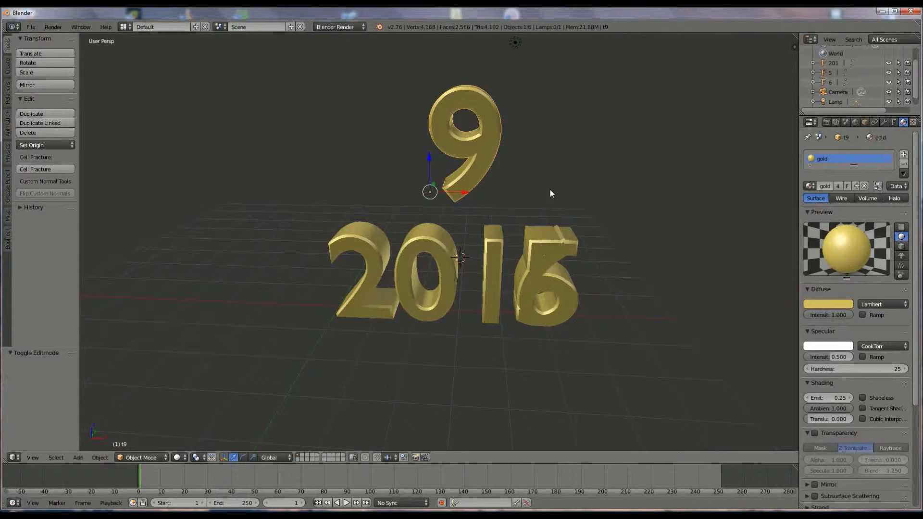
Step: Duplicate the t9 text object in place and rename the copy t8
{"action": "key", "text": "shift+d"}
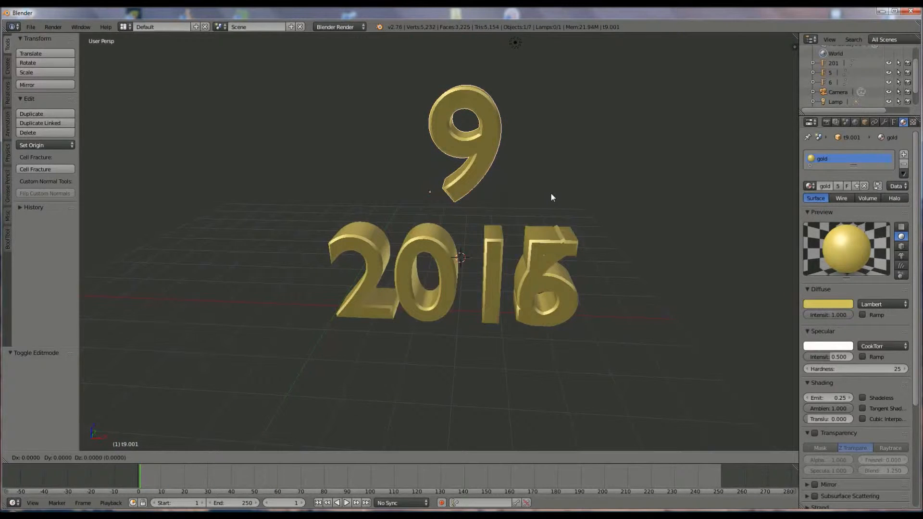
{"action": "key", "text": "Escape"}
{"action": "scroll", "coordinate": [869, 103], "scroll_direction": "down", "scroll_amount": 2}
{"action": "double_click", "coordinate": [829, 103]}
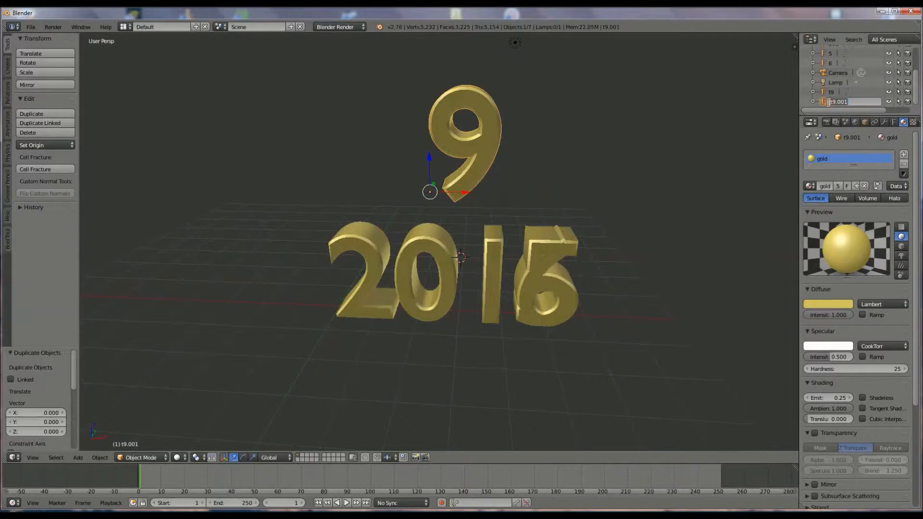
{"action": "key", "text": "BackSpace"}
{"action": "type", "text": "t8"}
{"action": "key", "text": "Return"}
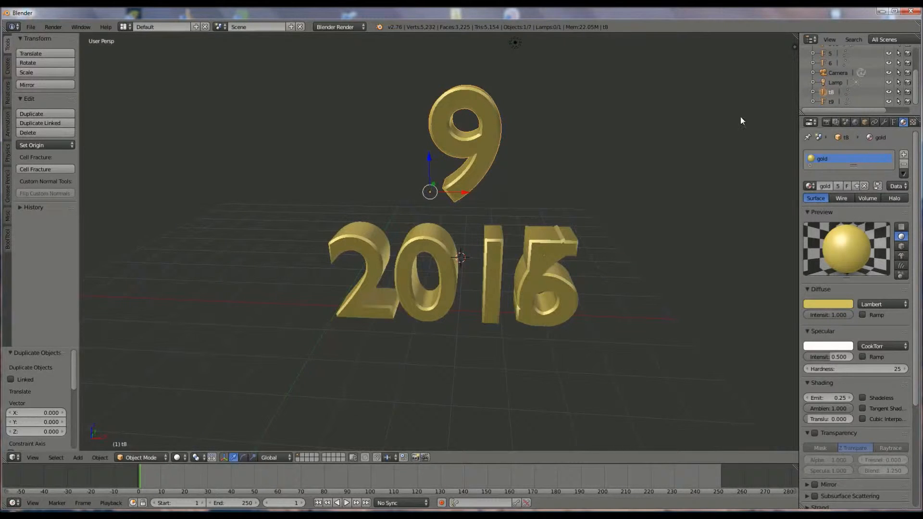
Step: Replace the t8 text's content with 8 in Edit Mode, return to Object Mode and hide the overlapping t9 object
{"action": "left_click", "coordinate": [146, 458]}
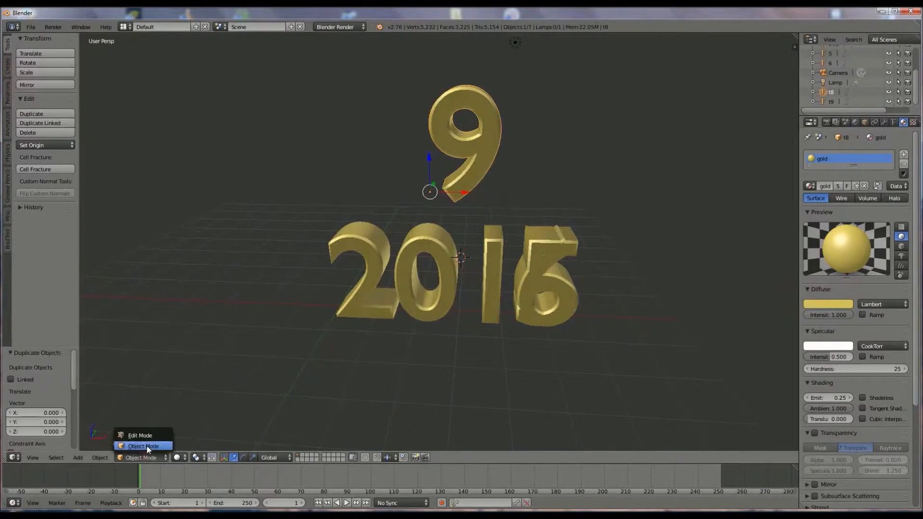
{"action": "left_click", "coordinate": [146, 435]}
{"action": "key", "text": "BackSpace"}
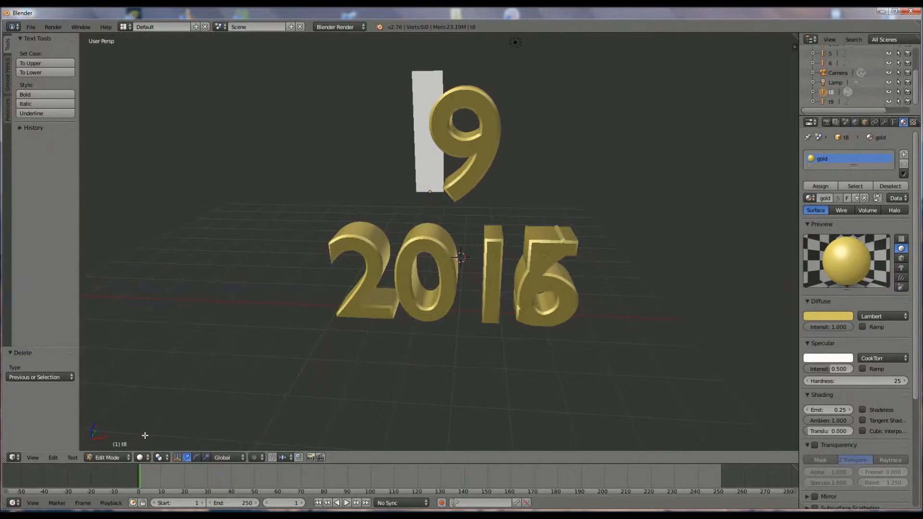
{"action": "type", "text": "8"}
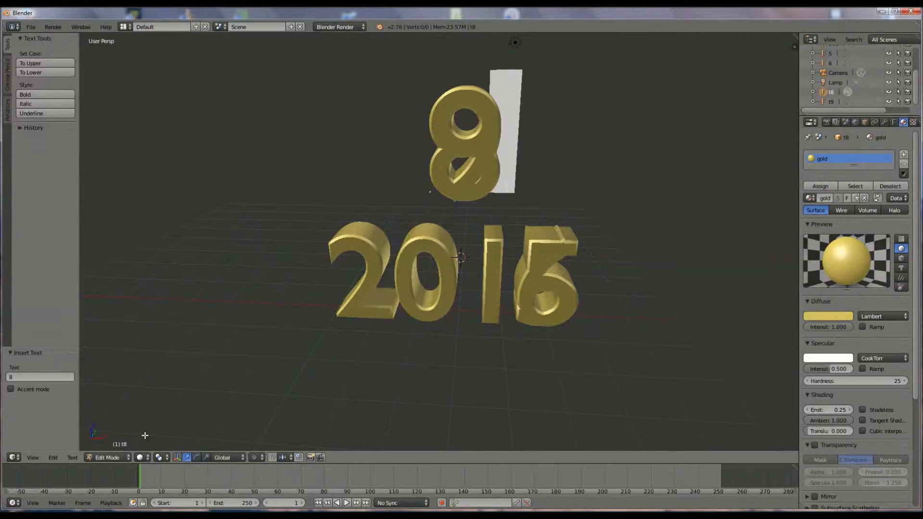
{"action": "left_click", "coordinate": [104, 458]}
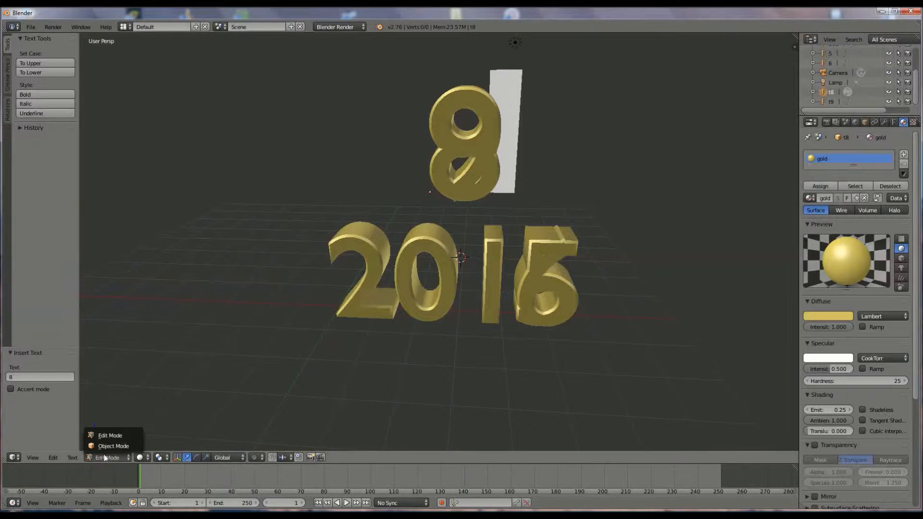
{"action": "left_click", "coordinate": [112, 446]}
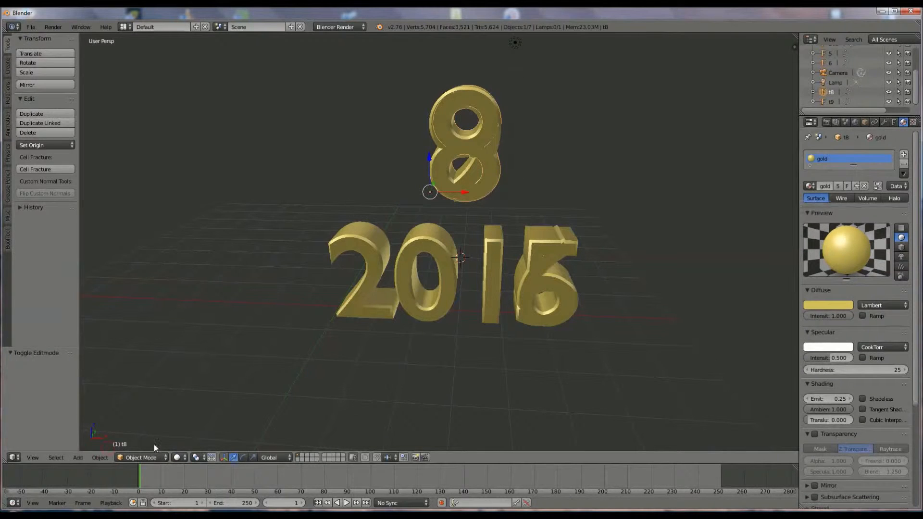
{"action": "left_click", "coordinate": [889, 101]}
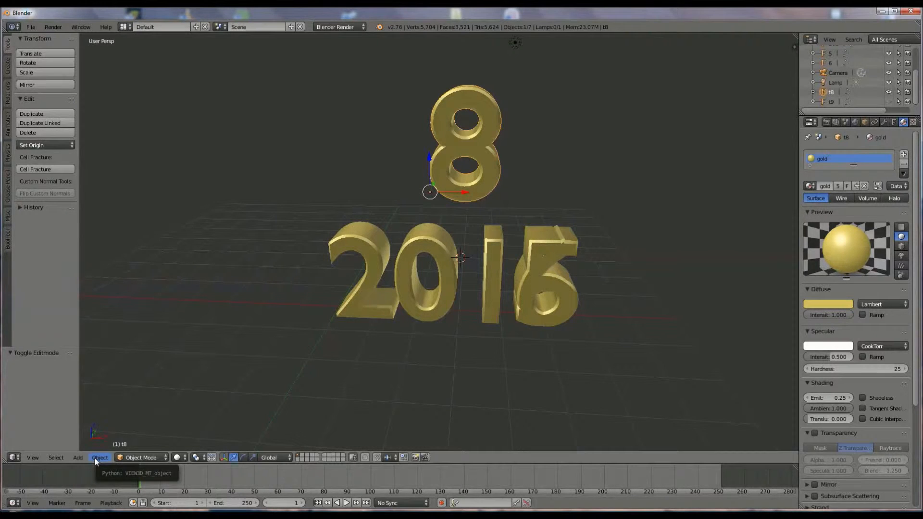
Step: Duplicate the t8 text object in place and rename the copy t7
{"action": "key", "text": "shift+d"}
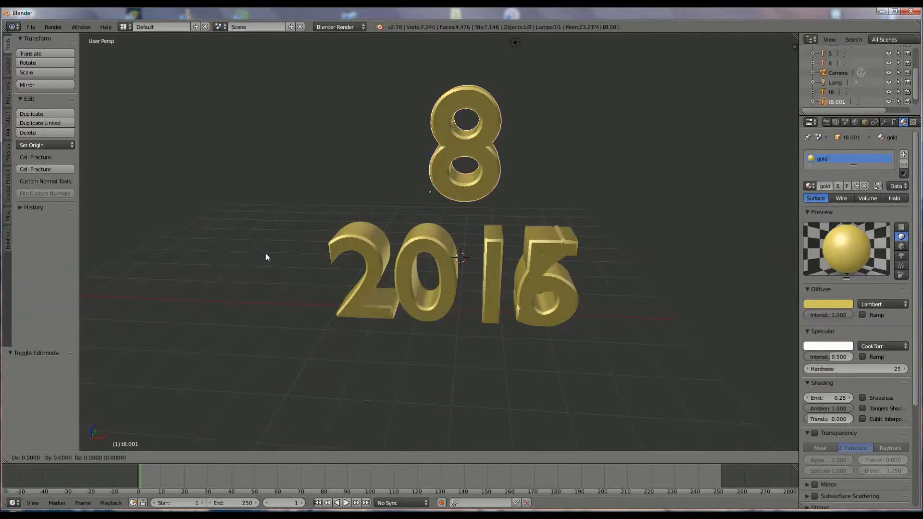
{"action": "right_click", "coordinate": [474, 238]}
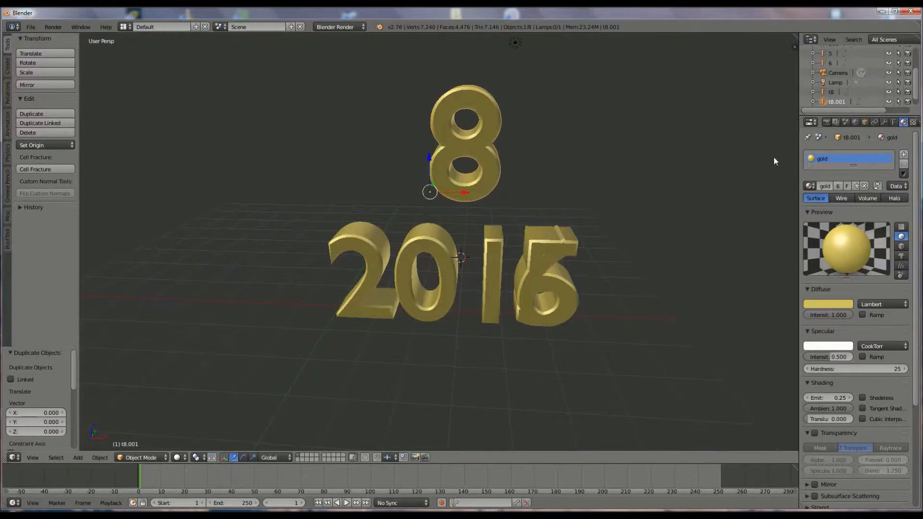
{"action": "double_click", "coordinate": [835, 101]}
{"action": "type", "text": "t"}
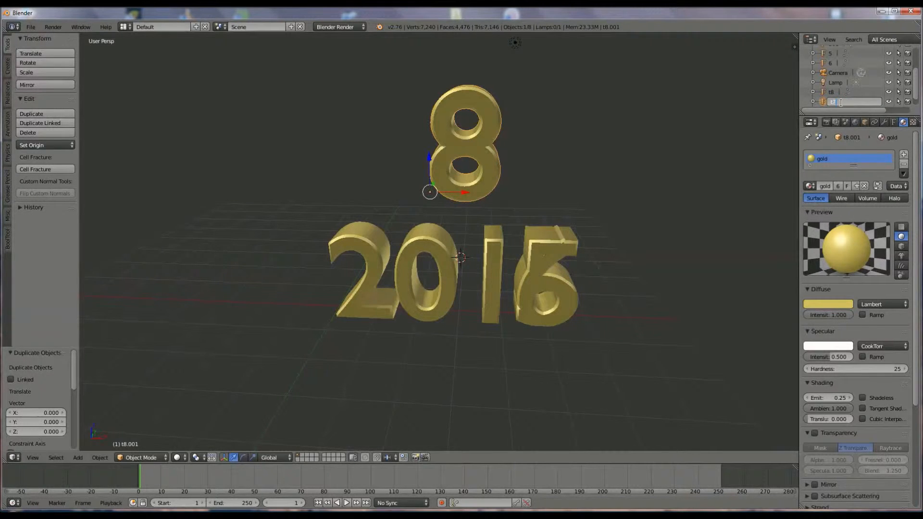
{"action": "type", "text": "7"}
{"action": "key", "text": "Return"}
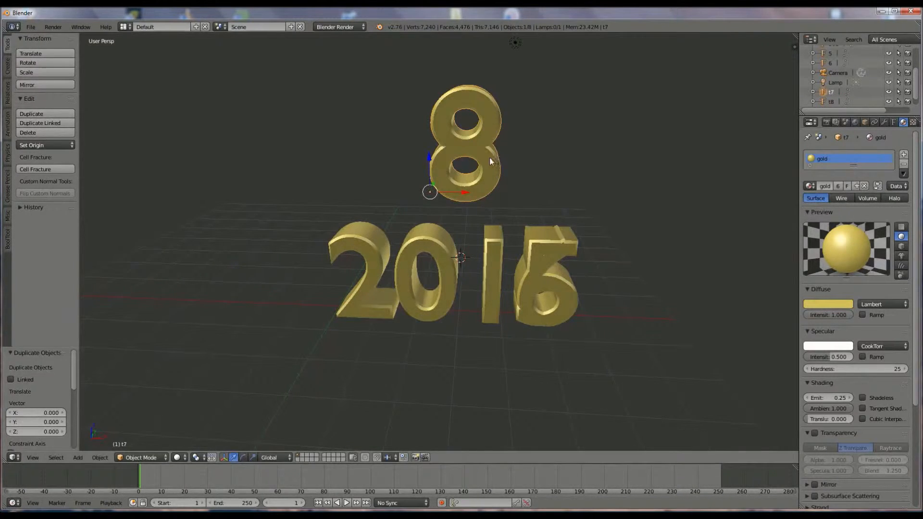
Step: Replace the t7 text's content with 7, return to Object Mode and hide the overlapping t8 object
{"action": "left_click", "coordinate": [141, 457]}
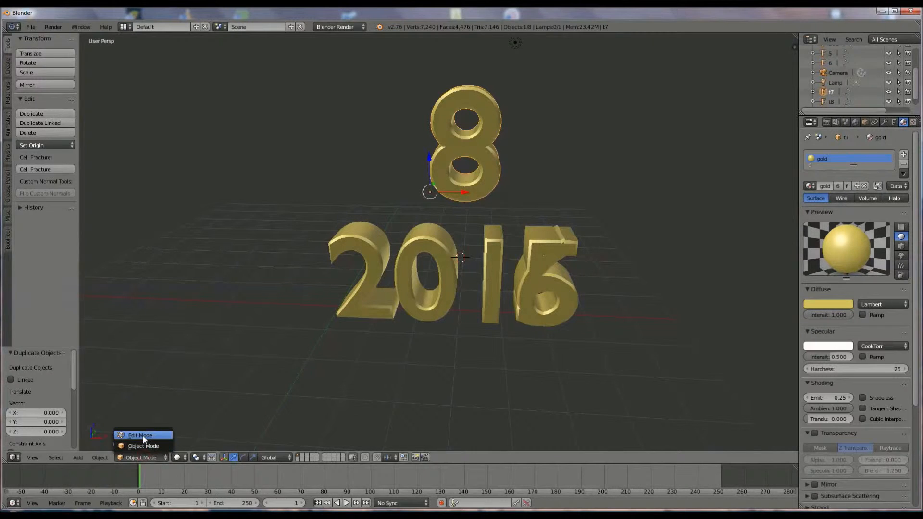
{"action": "left_click", "coordinate": [143, 438]}
{"action": "key", "text": "BackSpace"}
{"action": "type", "text": "7"}
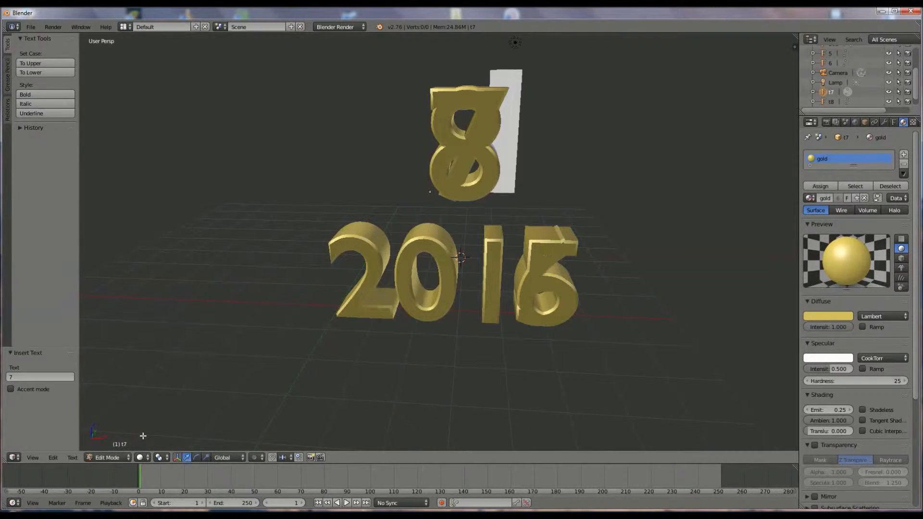
{"action": "left_click", "coordinate": [110, 457]}
{"action": "left_click", "coordinate": [113, 465]}
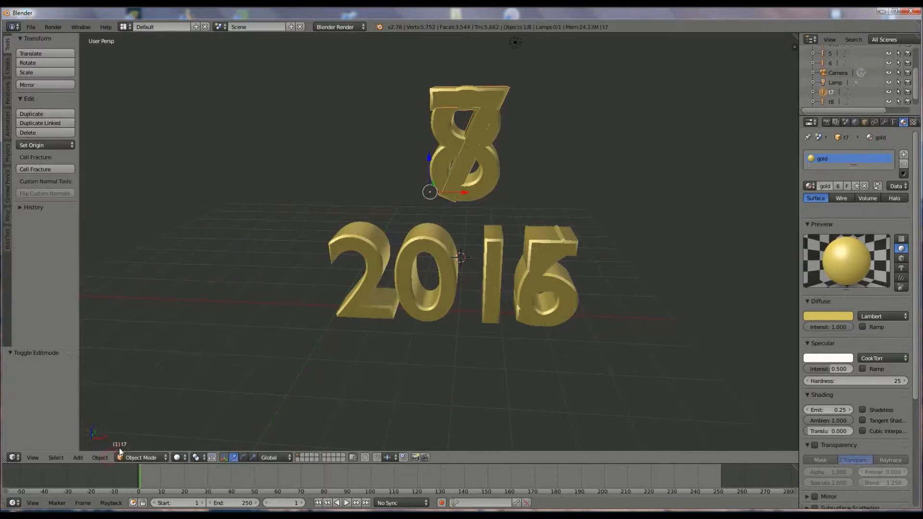
{"action": "scroll", "coordinate": [811, 92], "scroll_direction": "down", "scroll_amount": 1}
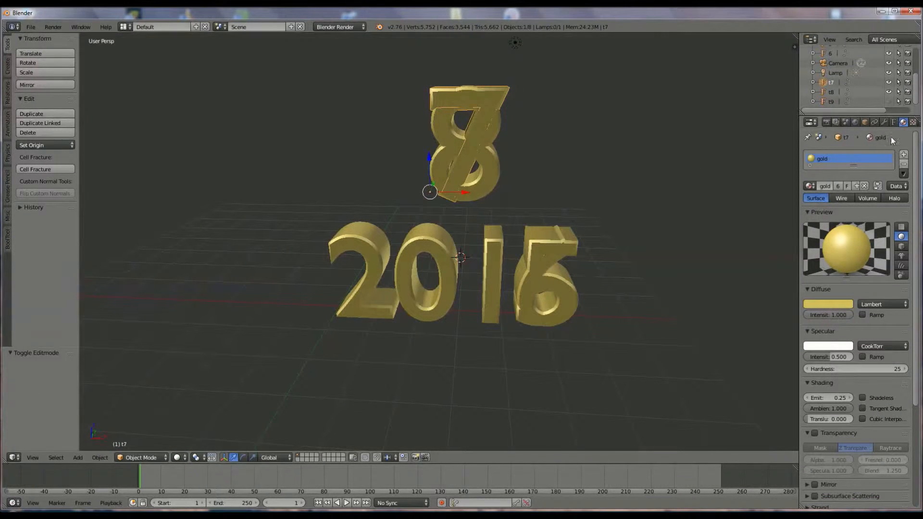
{"action": "left_click", "coordinate": [890, 92]}
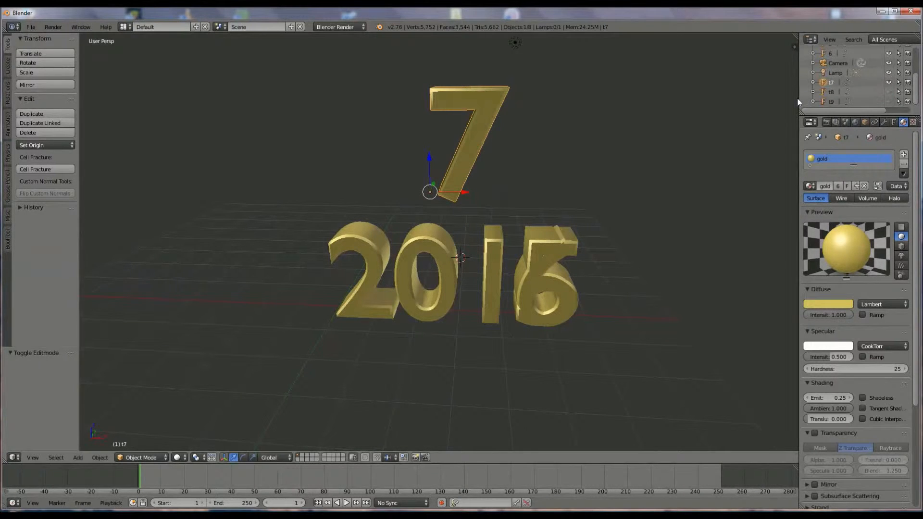
Step: Duplicate the t7 text object in place and rename the copy t6
{"action": "key", "text": "shift+d"}
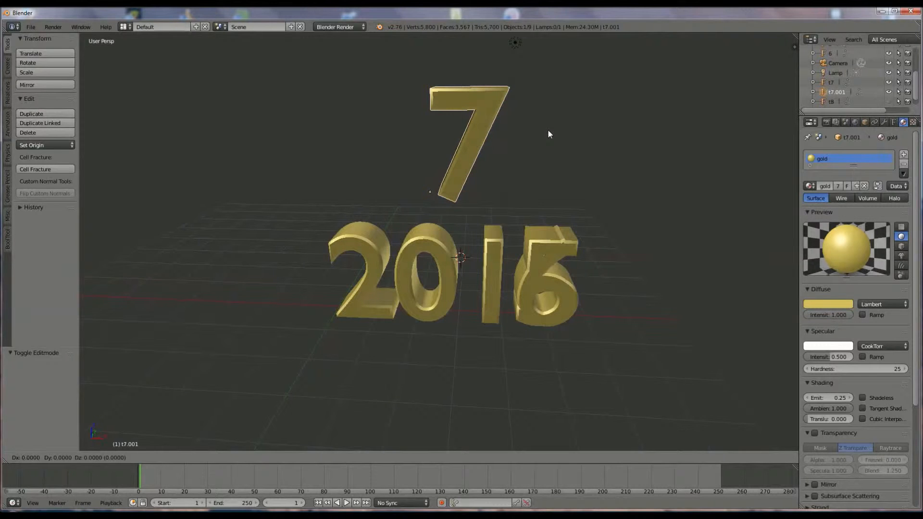
{"action": "right_click", "coordinate": [547, 129]}
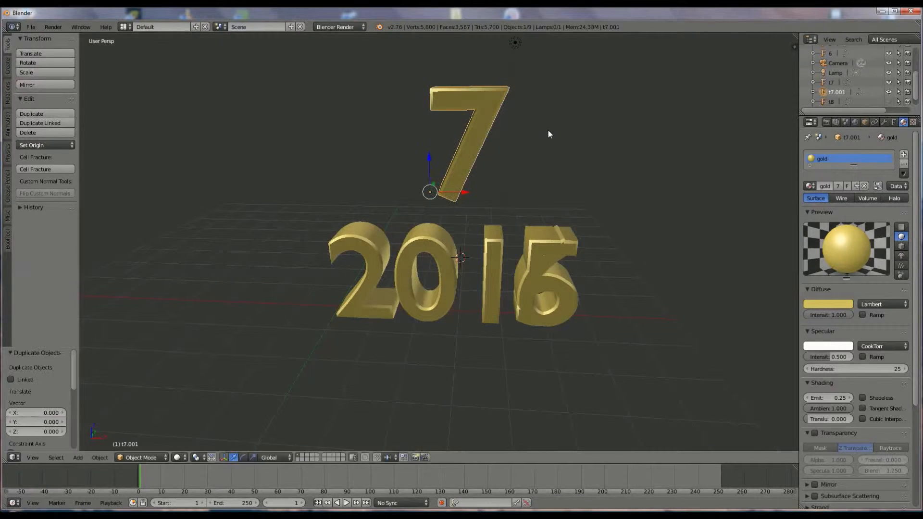
{"action": "double_click", "coordinate": [843, 91]}
{"action": "type", "text": "t6"}
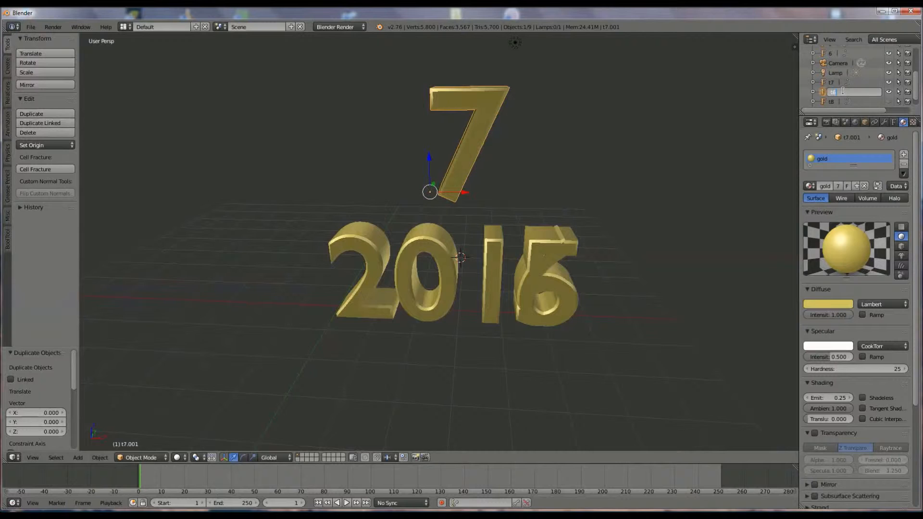
{"action": "key", "text": "Return"}
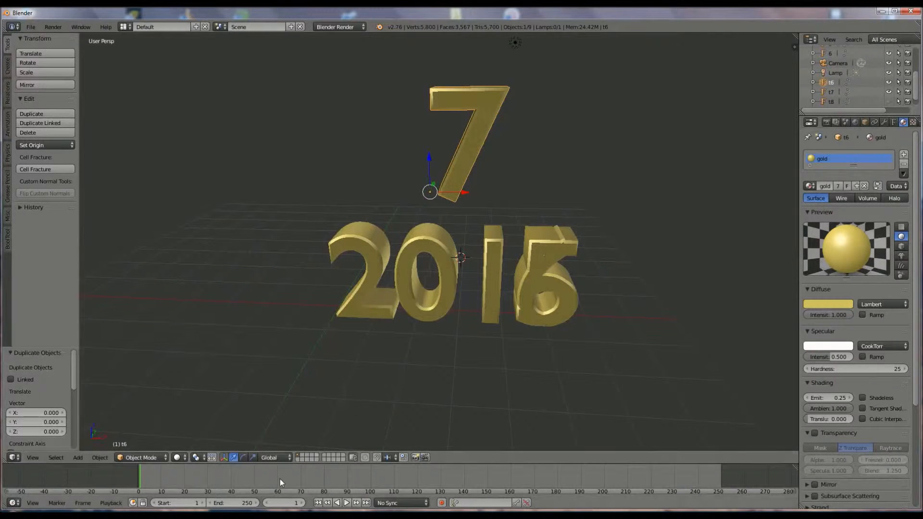
Step: Replace the t6 text's content with 6, return to Object Mode and hide the overlapping t7 object
{"action": "left_click", "coordinate": [147, 458]}
{"action": "left_click", "coordinate": [146, 435]}
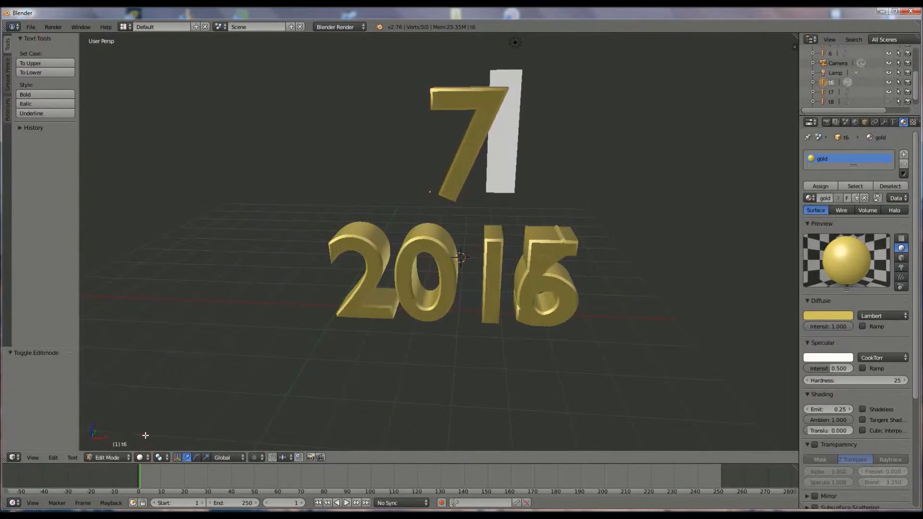
{"action": "key", "text": "BackSpace"}
{"action": "type", "text": "6"}
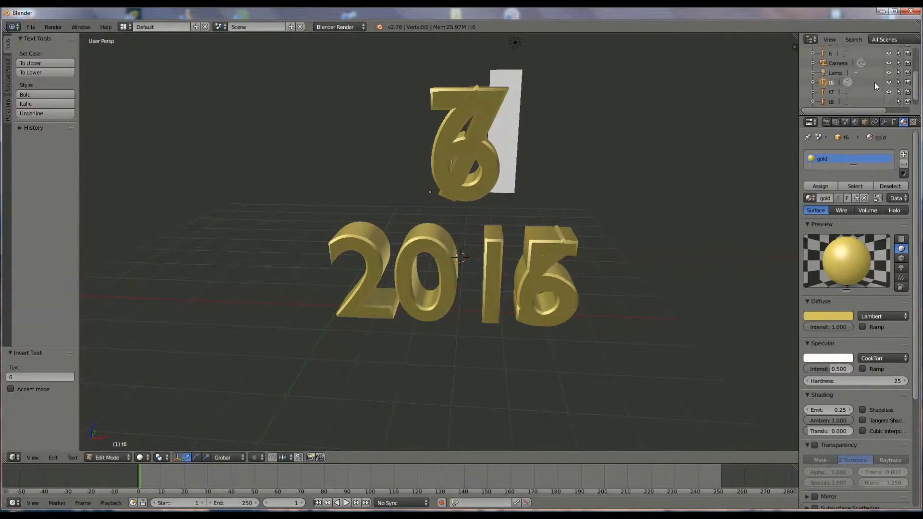
{"action": "left_click", "coordinate": [117, 460]}
{"action": "left_click", "coordinate": [114, 448]}
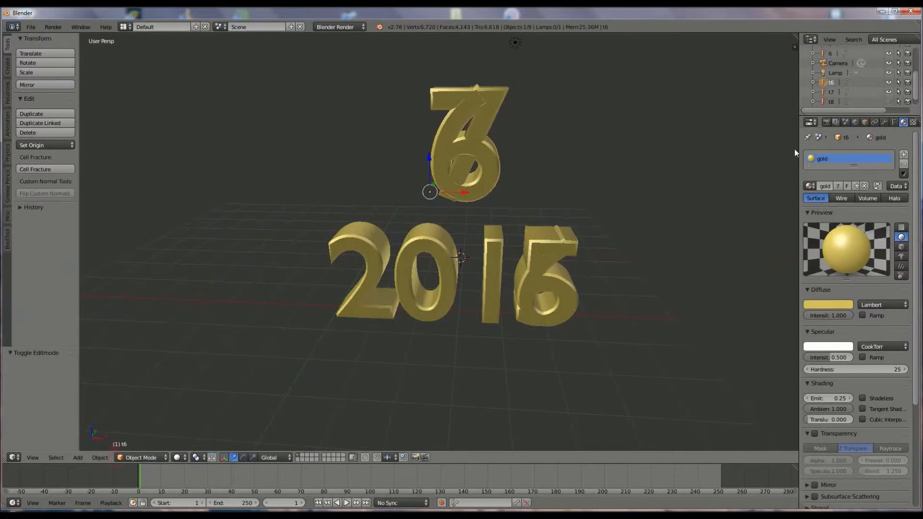
{"action": "left_click", "coordinate": [888, 92]}
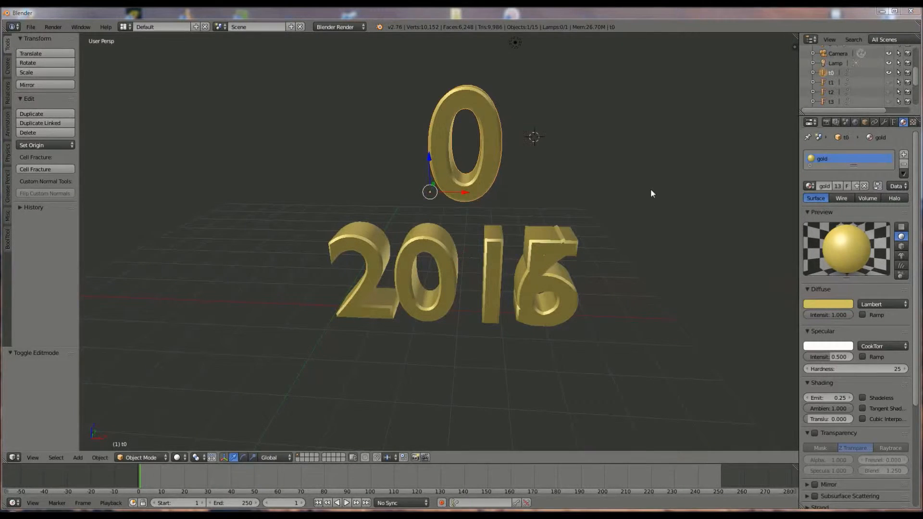
Step: Hide the t0 digit and check digits t1 to t4 by toggling their visibility in turn, leaving t4 shown
{"action": "left_click", "coordinate": [889, 75]}
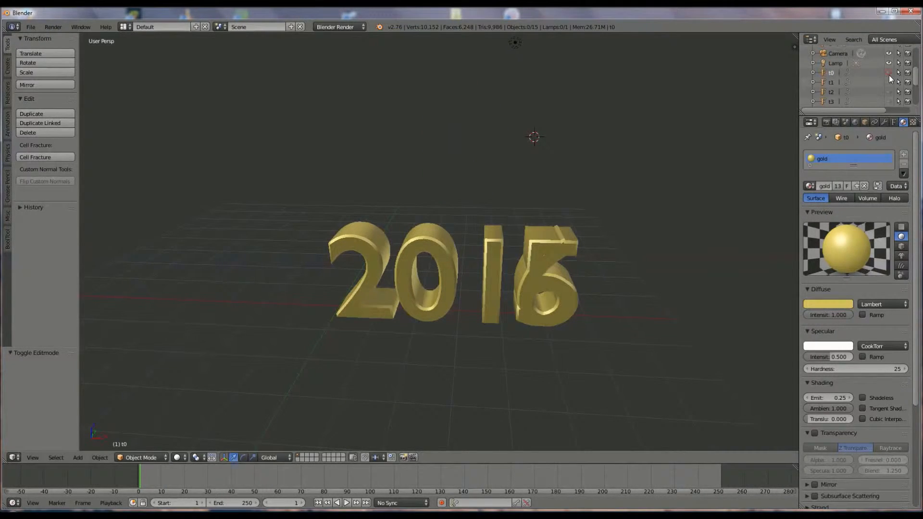
{"action": "left_click", "coordinate": [890, 80]}
{"action": "left_click", "coordinate": [889, 83]}
{"action": "left_click", "coordinate": [889, 92]}
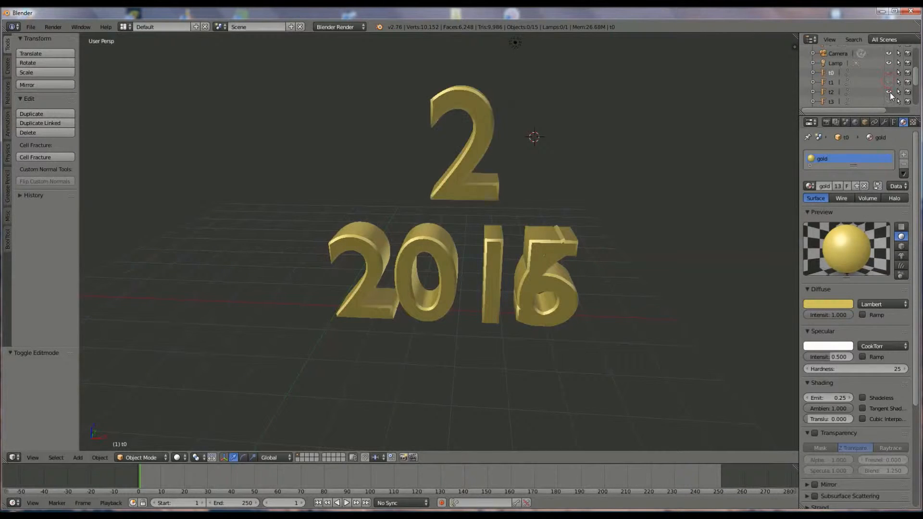
{"action": "scroll", "coordinate": [915, 90], "scroll_direction": "down", "scroll_amount": 2}
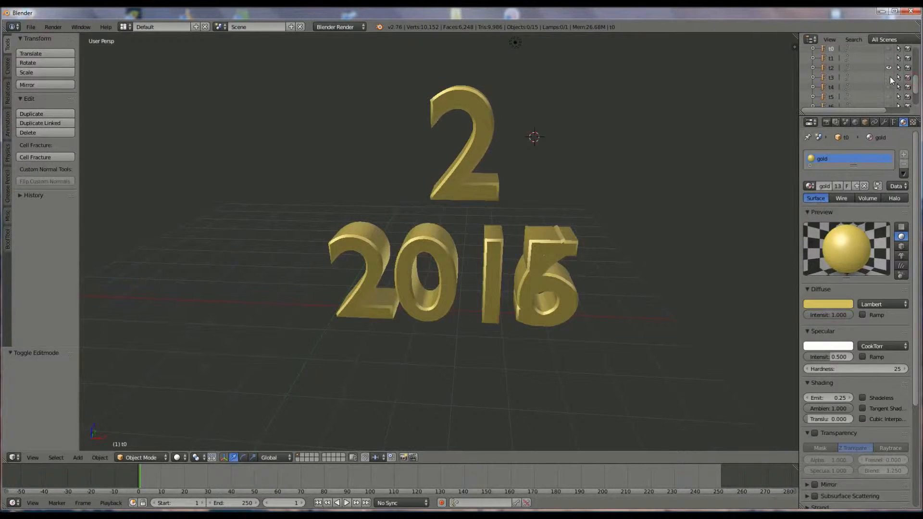
{"action": "left_click", "coordinate": [889, 77]}
{"action": "left_click", "coordinate": [889, 68]}
{"action": "left_click", "coordinate": [889, 87]}
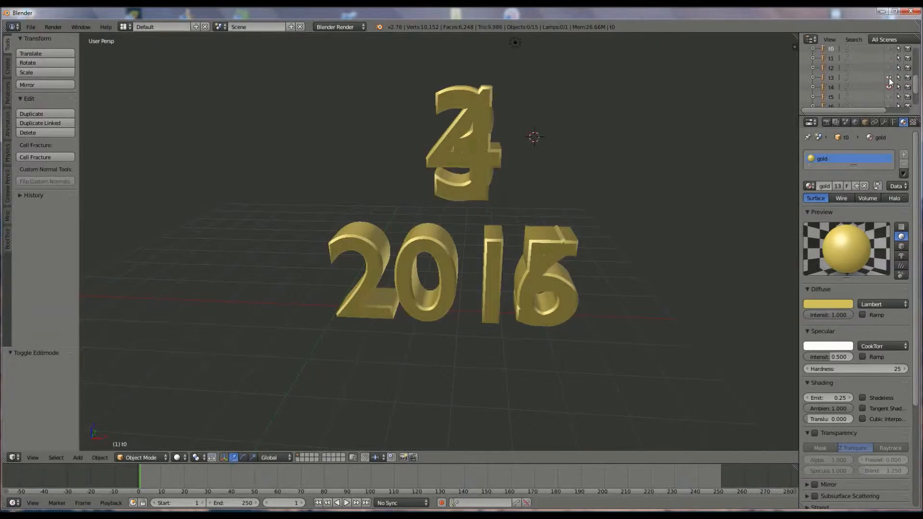
{"action": "left_click", "coordinate": [890, 78]}
Step: Continue toggling visibility through digits t5 to t9 in turn, hiding each previous one and leaving only t9 shown
{"action": "scroll", "coordinate": [917, 100], "scroll_direction": "down", "scroll_amount": 2}
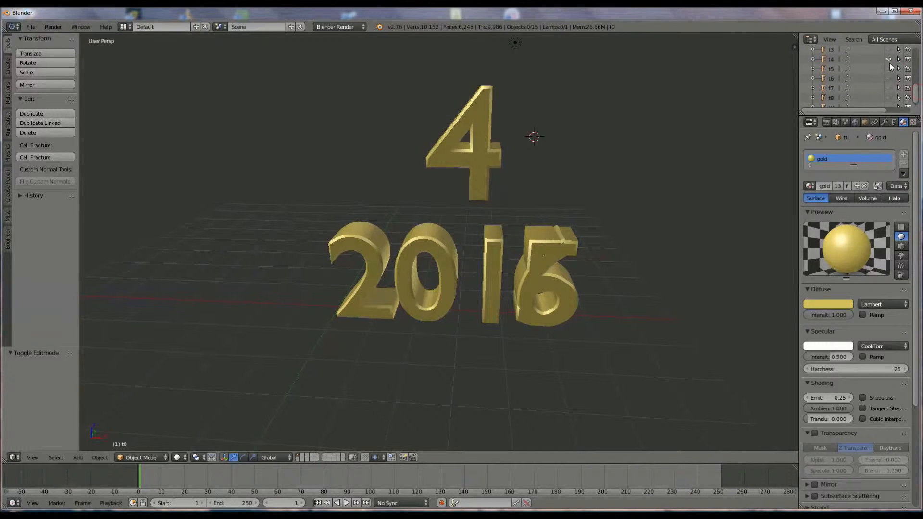
{"action": "left_click", "coordinate": [889, 59]}
{"action": "left_click", "coordinate": [888, 69]}
{"action": "left_click", "coordinate": [889, 78]}
{"action": "left_click", "coordinate": [889, 68]}
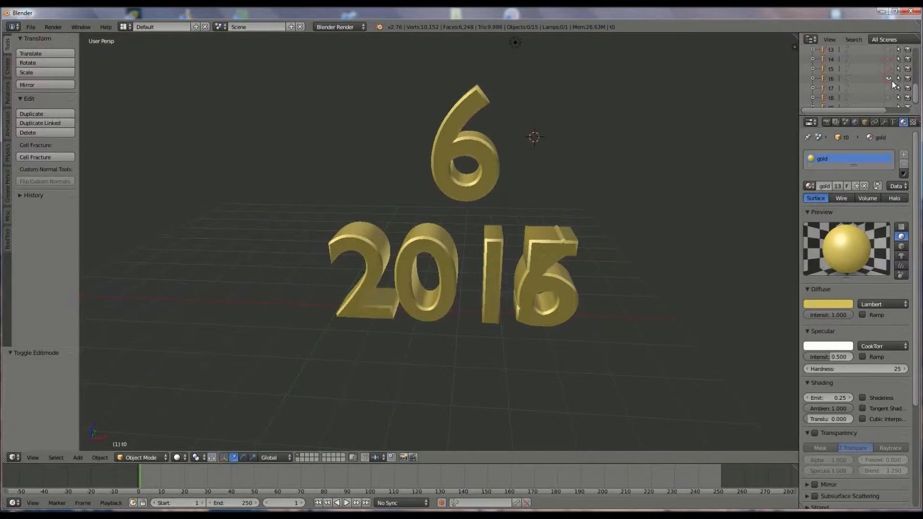
{"action": "left_click", "coordinate": [889, 88]}
{"action": "left_click", "coordinate": [888, 78]}
{"action": "left_click", "coordinate": [889, 98]}
{"action": "left_click", "coordinate": [889, 88]}
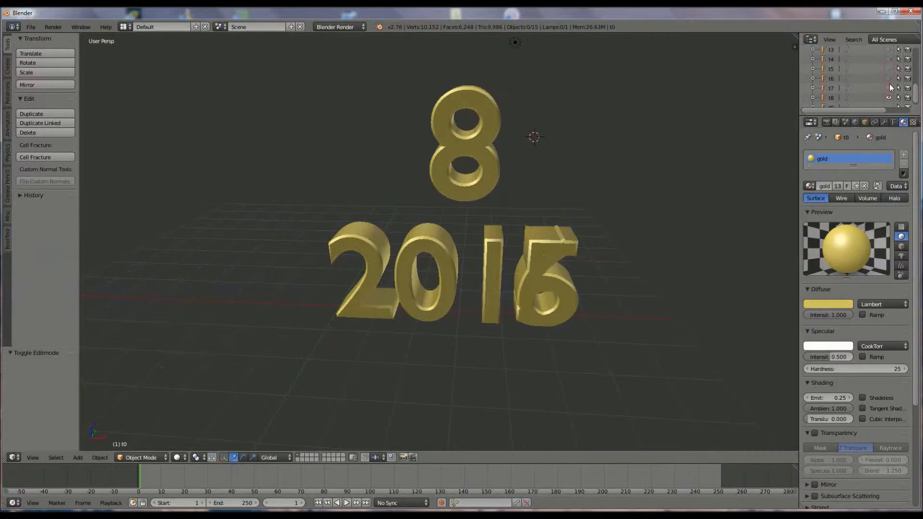
{"action": "left_click_drag", "start_coordinate": [917, 97], "coordinate": [916, 98]}
{"action": "left_click", "coordinate": [889, 101]}
{"action": "left_click", "coordinate": [889, 92]}
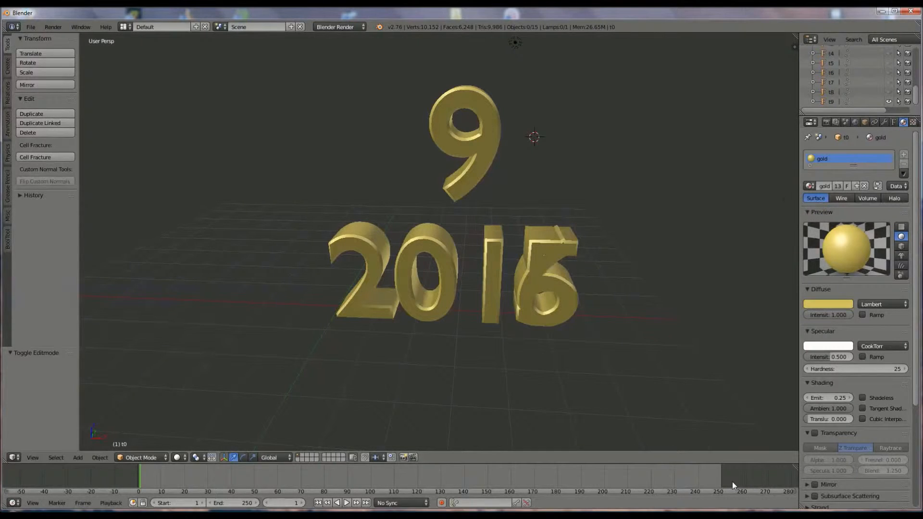
{"action": "left_click", "coordinate": [612, 148]}
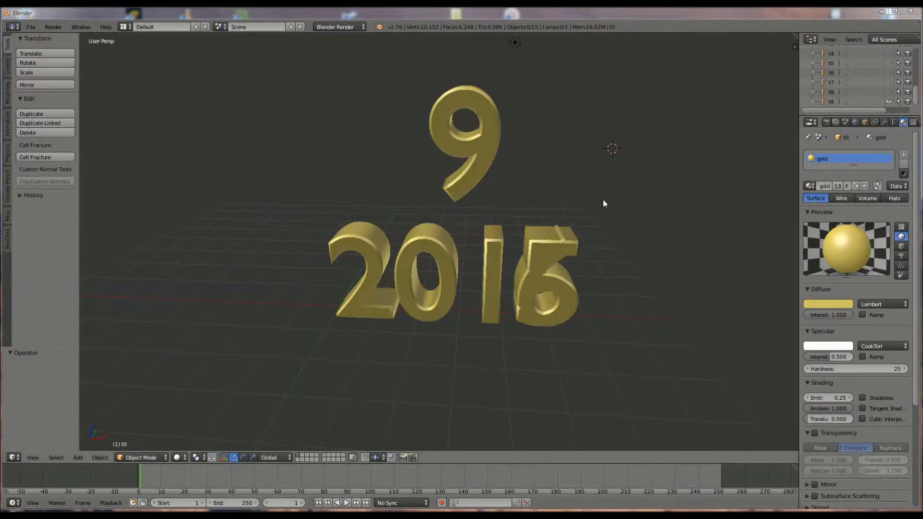
Step: Replace the gold material on t0 with a new material named red and give it a red diffuse colour
{"action": "left_click", "coordinate": [865, 186]}
{"action": "left_click", "coordinate": [841, 186]}
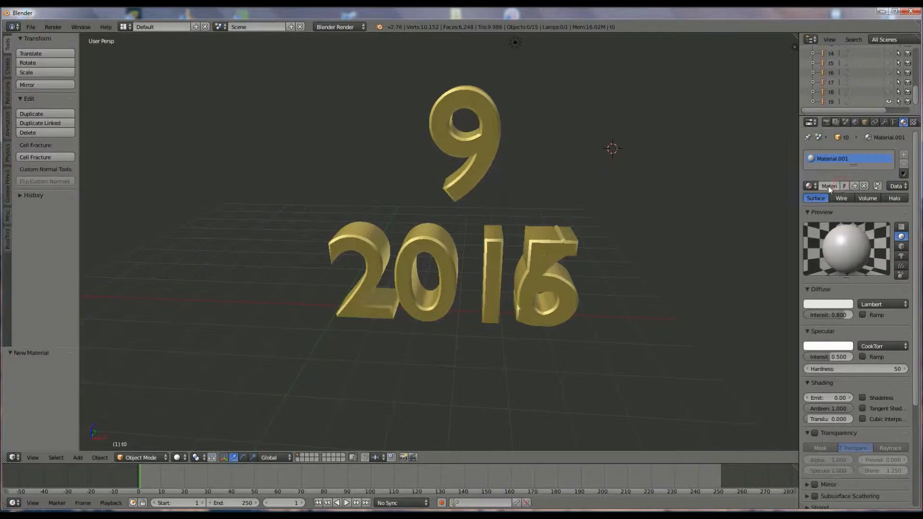
{"action": "double_click", "coordinate": [829, 186]}
{"action": "type", "text": "red"}
{"action": "key", "text": "Return"}
{"action": "left_click", "coordinate": [831, 305]}
{"action": "left_click", "coordinate": [805, 240]}
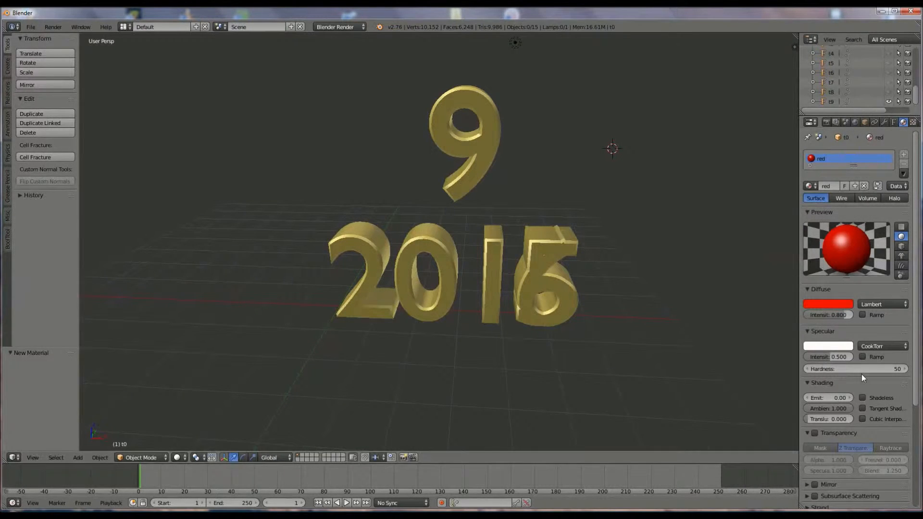
Step: Set the red material's specular hardness to 25 and its emit value to 0.25
{"action": "mouse_move", "coordinate": [863, 370]}
{"action": "left_mouse_down"}
{"action": "mouse_move", "coordinate": [843, 373]}
{"action": "mouse_move", "coordinate": [858, 368]}
{"action": "left_mouse_up"}
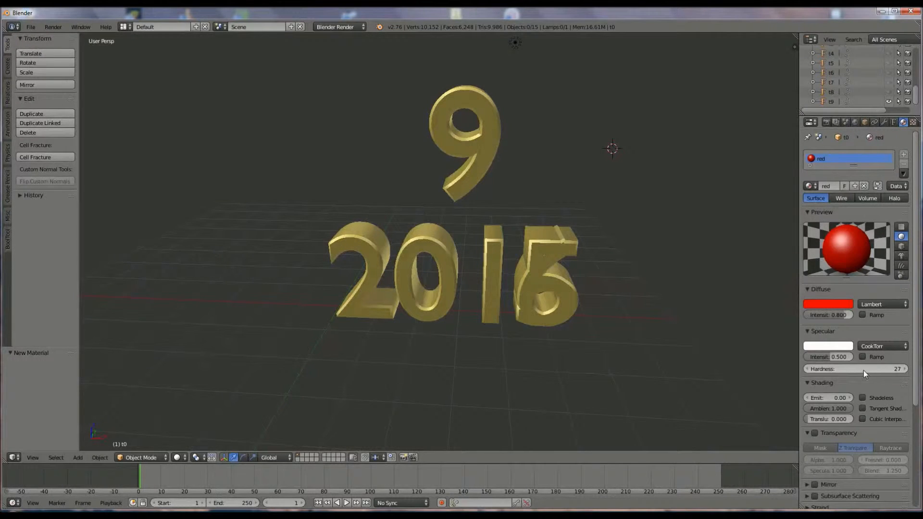
{"action": "left_click", "coordinate": [829, 399]}
{"action": "type", "text": "0.25"}
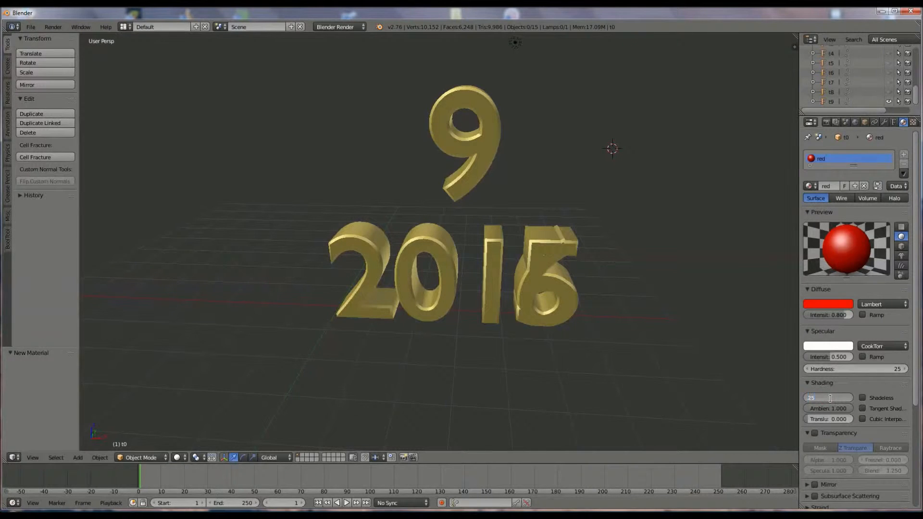
{"action": "key", "text": "Return"}
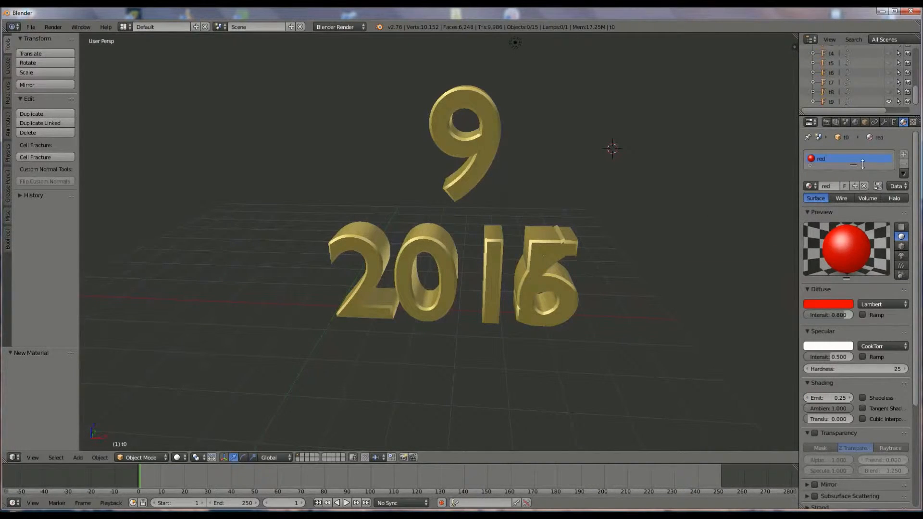
Step: Assign the existing red material to the t9 digit in place of gold
{"action": "right_click", "coordinate": [489, 139]}
{"action": "left_click", "coordinate": [810, 187]}
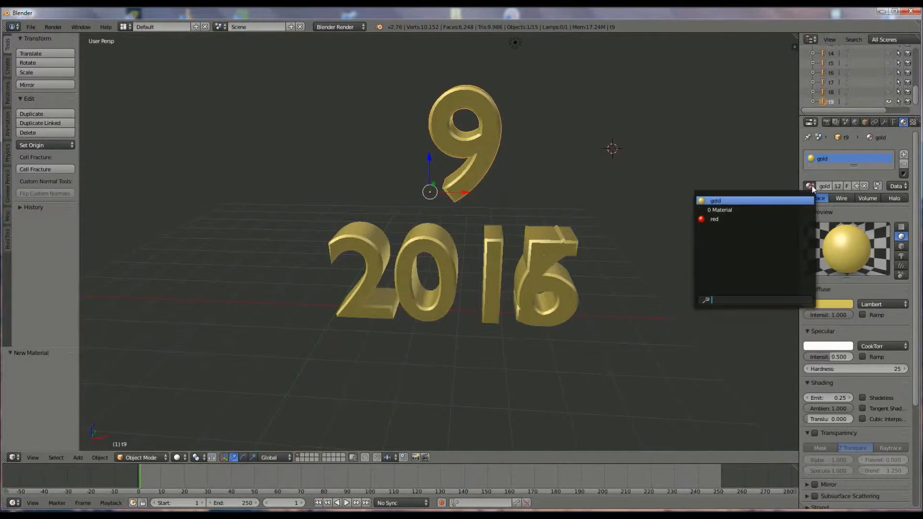
{"action": "left_click", "coordinate": [727, 219]}
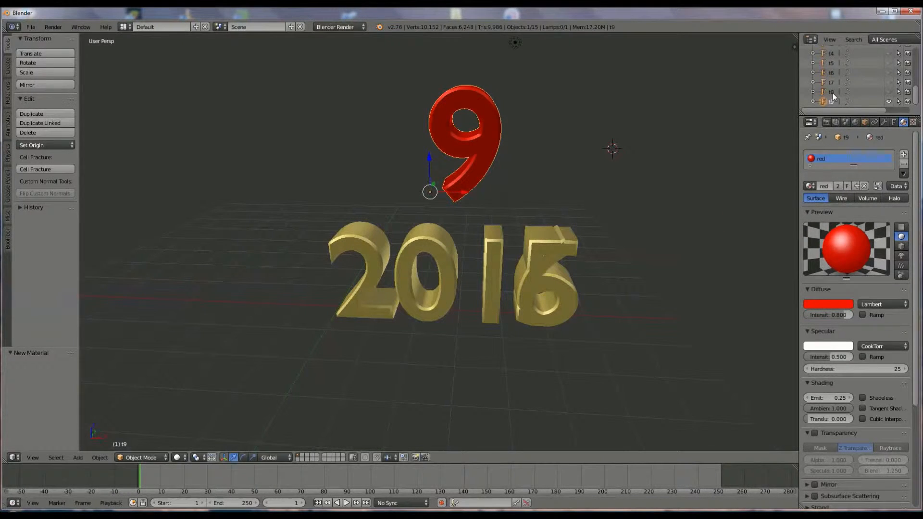
Step: Hide t9, show the t8 digit and assign the red material to it
{"action": "left_click", "coordinate": [888, 101]}
{"action": "left_click", "coordinate": [889, 91]}
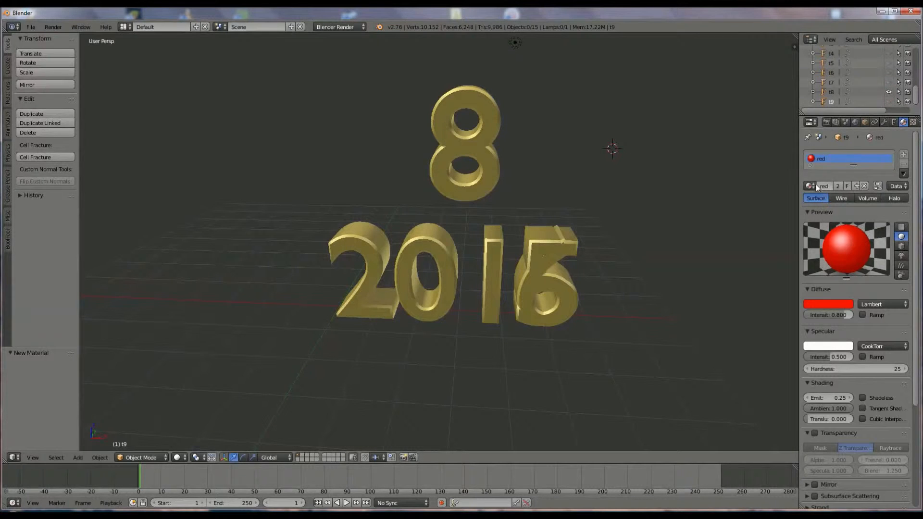
{"action": "right_click", "coordinate": [495, 140]}
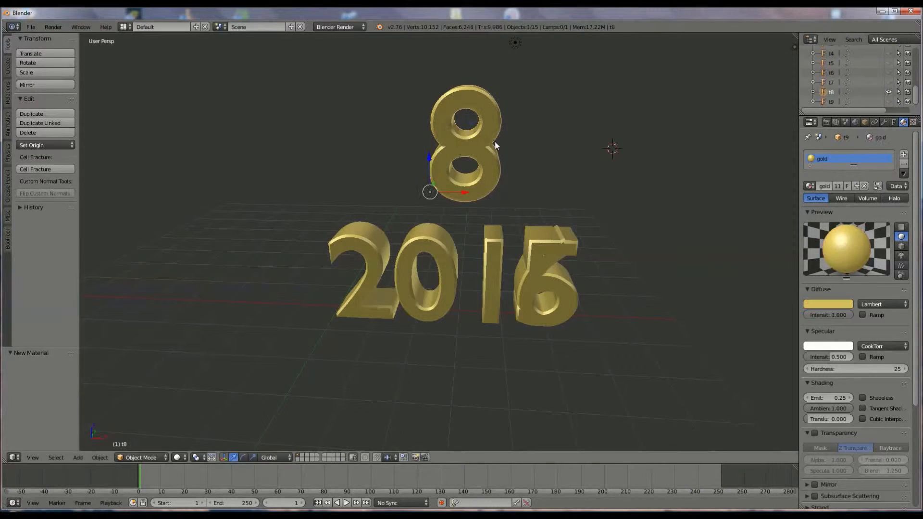
{"action": "left_click", "coordinate": [810, 186]}
{"action": "left_click", "coordinate": [772, 216]}
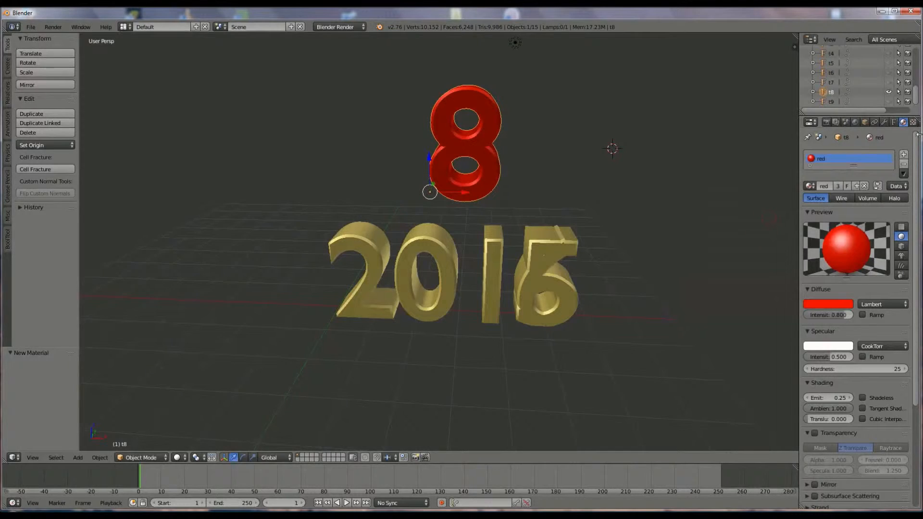
Step: Make a new material copy from red on the t8 digit, name it blauw and set its diffuse colour to blue
{"action": "left_click", "coordinate": [829, 82]}
{"action": "left_click", "coordinate": [830, 92]}
{"action": "left_click", "coordinate": [857, 186]}
{"action": "double_click", "coordinate": [834, 158]}
{"action": "type", "text": "blauw"}
{"action": "key", "text": "Return"}
{"action": "left_click", "coordinate": [836, 306]}
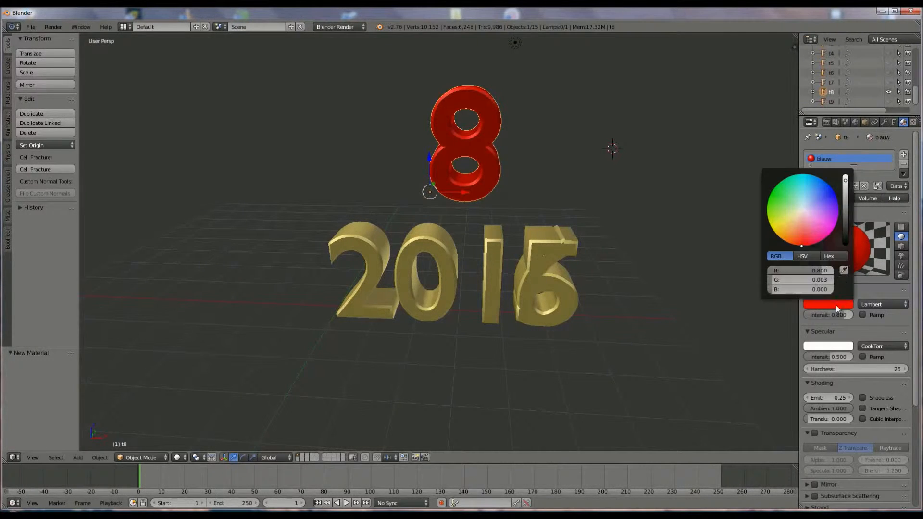
{"action": "left_click", "coordinate": [823, 209]}
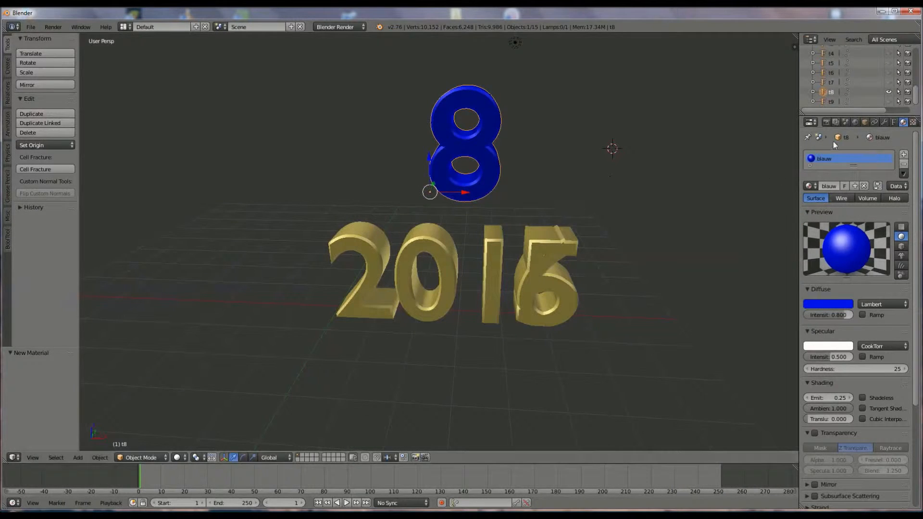
Step: Select the t7 digit, hide t8 and make t7 visible
{"action": "left_click", "coordinate": [867, 83]}
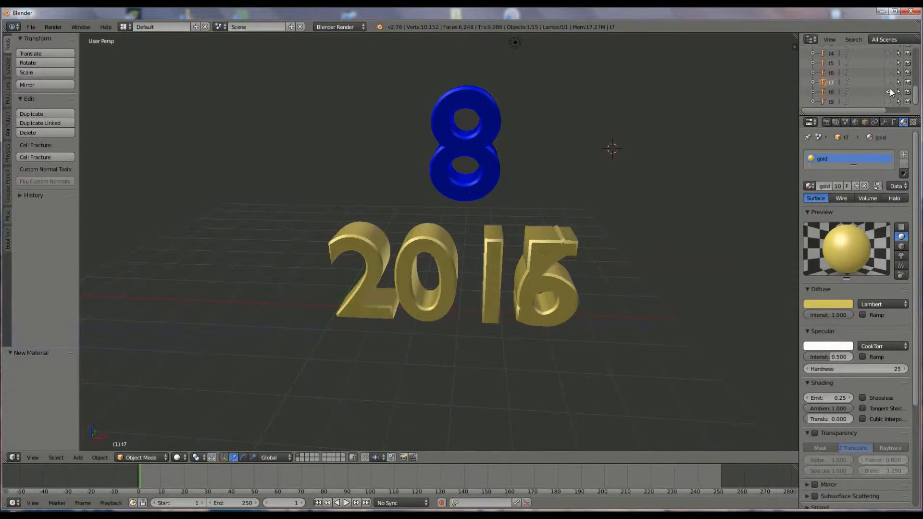
{"action": "left_click", "coordinate": [889, 91]}
{"action": "left_click", "coordinate": [889, 82]}
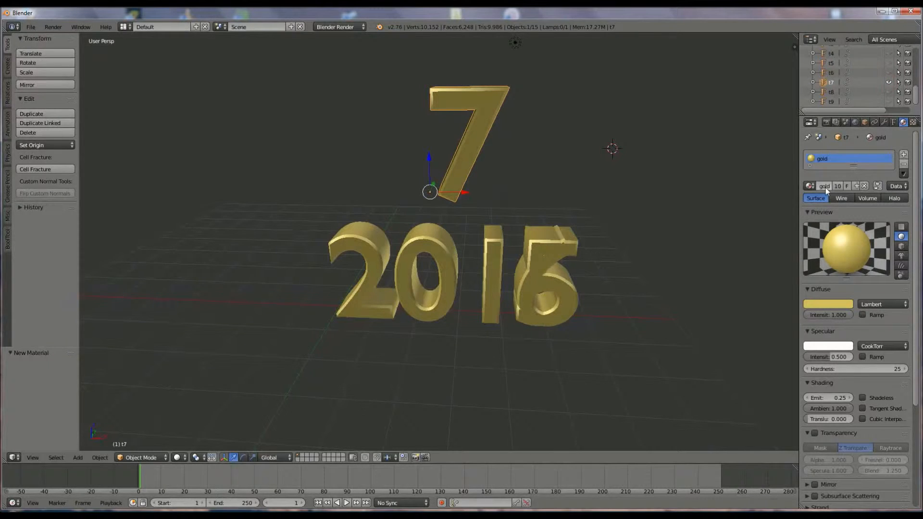
Step: Make a new material copy from gold on the t7 digit, name it green and set its diffuse colour to green
{"action": "left_click", "coordinate": [856, 186]}
{"action": "type", "text": "green"}
{"action": "key", "text": "Return"}
{"action": "left_click", "coordinate": [829, 306]}
{"action": "left_click", "coordinate": [780, 185]}
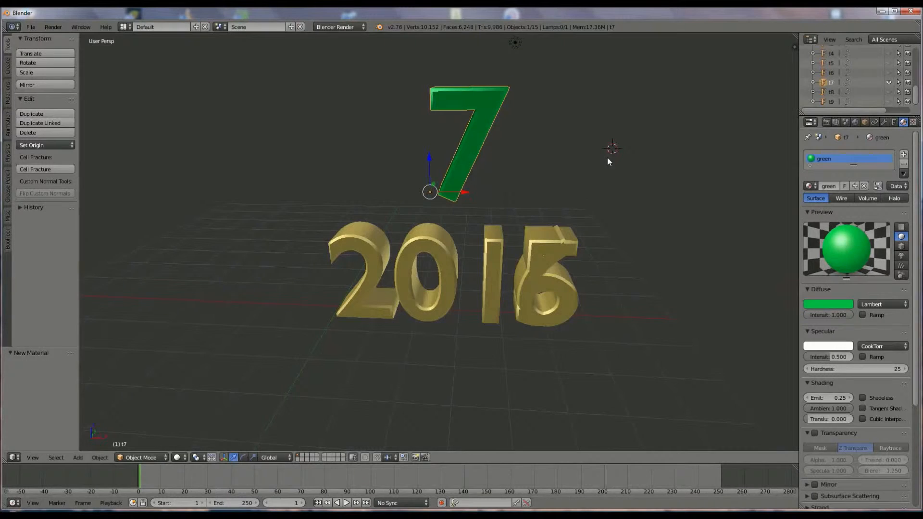
Step: Show the t6 digit, hide t7 and assign the red material to the still active t7
{"action": "left_click", "coordinate": [888, 73]}
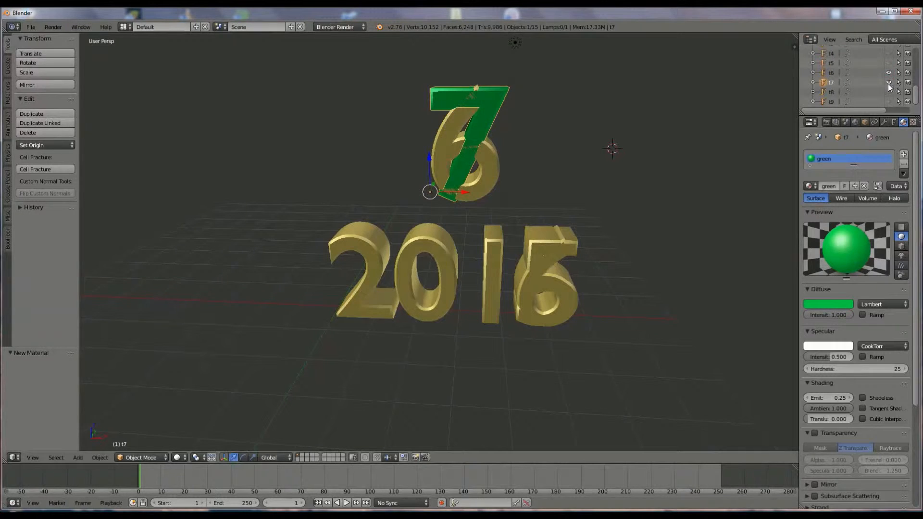
{"action": "left_click", "coordinate": [888, 82]}
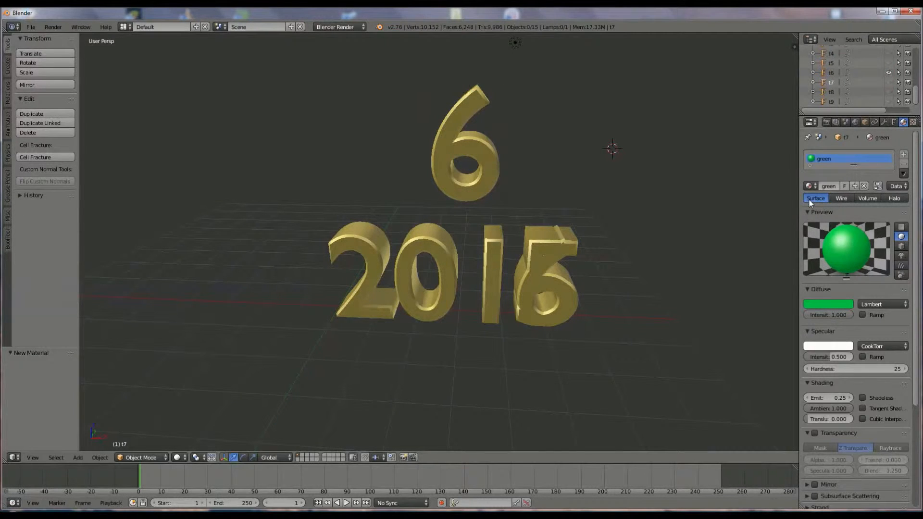
{"action": "left_click", "coordinate": [811, 187]}
{"action": "left_click", "coordinate": [755, 237]}
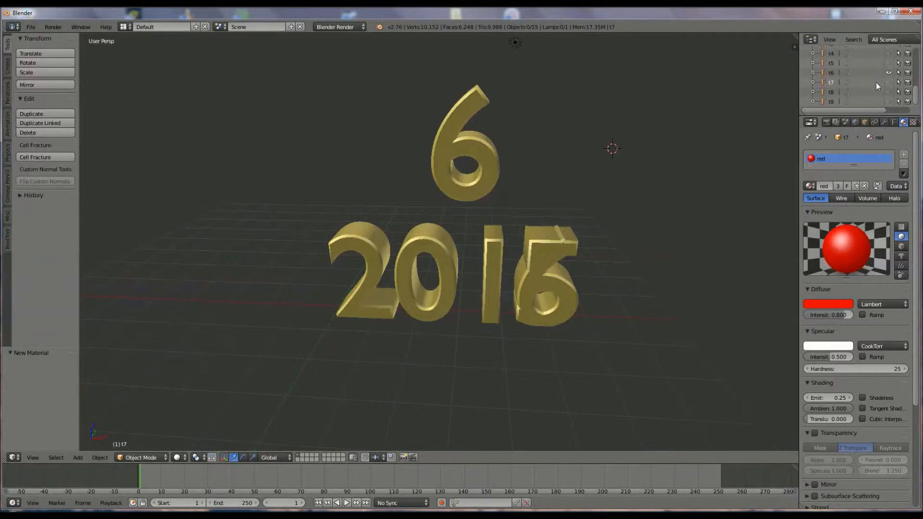
Step: Show the t7 digit again and assign the blauw material to it
{"action": "left_click", "coordinate": [888, 83]}
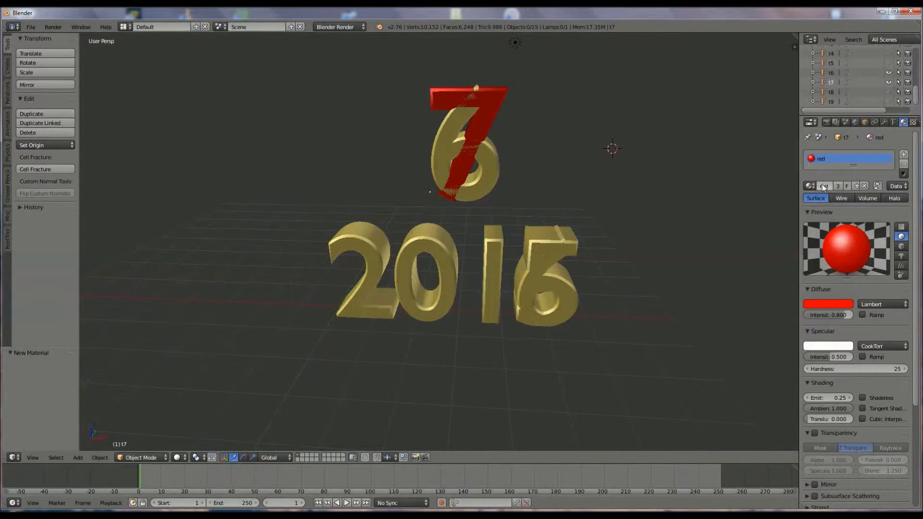
{"action": "left_click", "coordinate": [809, 186]}
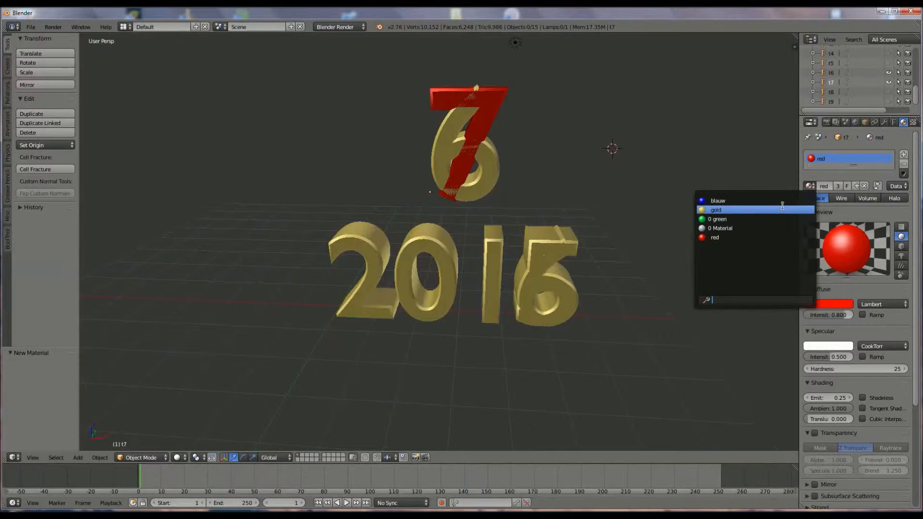
{"action": "left_click", "coordinate": [782, 201]}
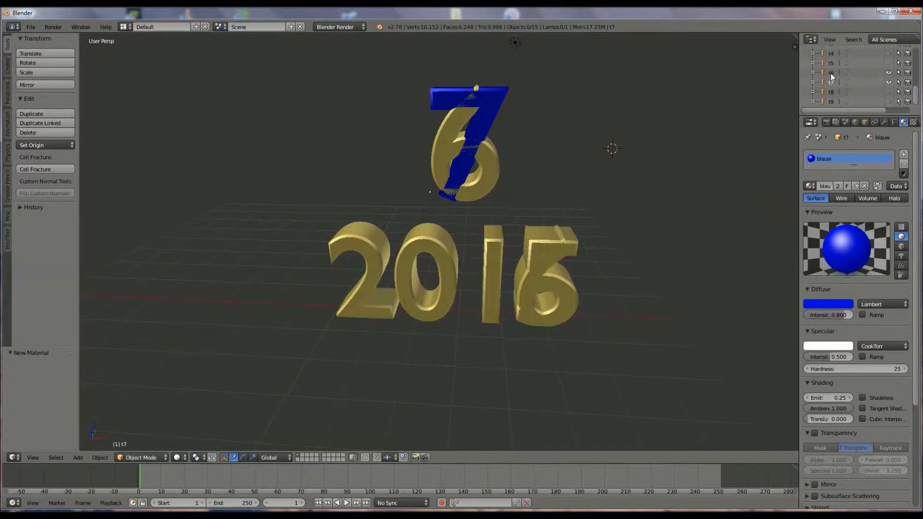
Step: Assign the existing red material to the t6 digit and hide t7
{"action": "left_click", "coordinate": [449, 129]}
{"action": "right_click", "coordinate": [439, 127]}
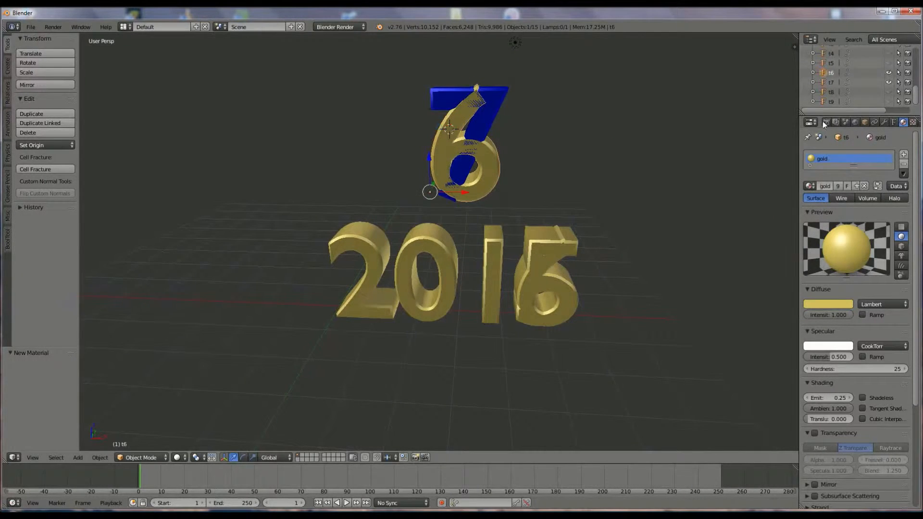
{"action": "left_click", "coordinate": [810, 186]}
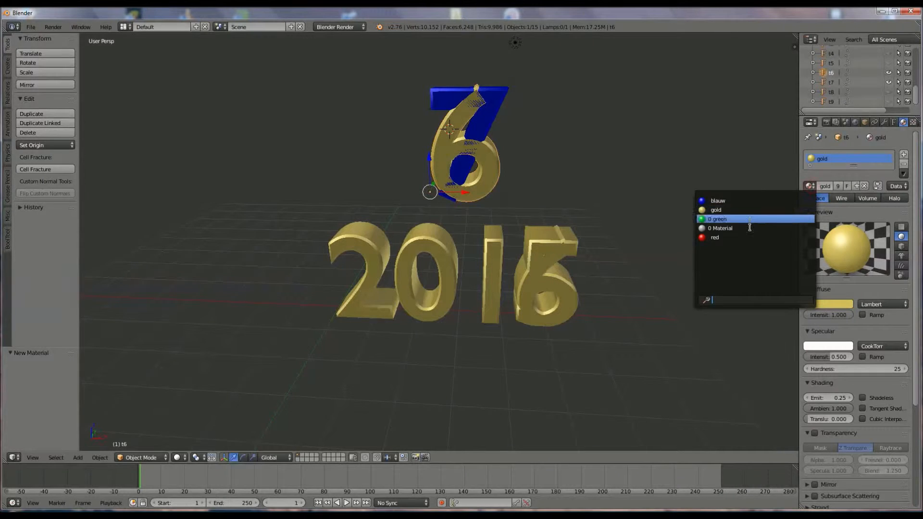
{"action": "left_click", "coordinate": [749, 236]}
{"action": "left_click", "coordinate": [888, 82]}
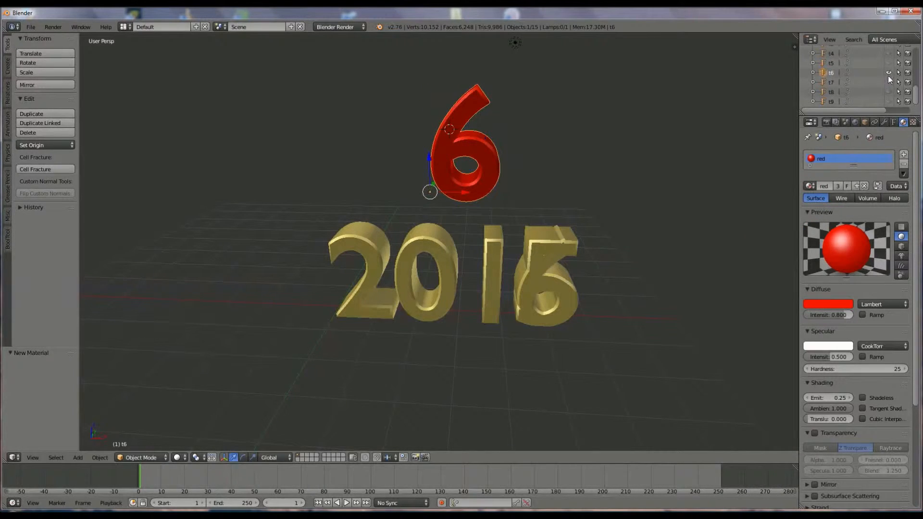
Step: Hide t6, show the t5 digit and assign the green material to it
{"action": "left_click", "coordinate": [888, 73]}
{"action": "left_click", "coordinate": [888, 63]}
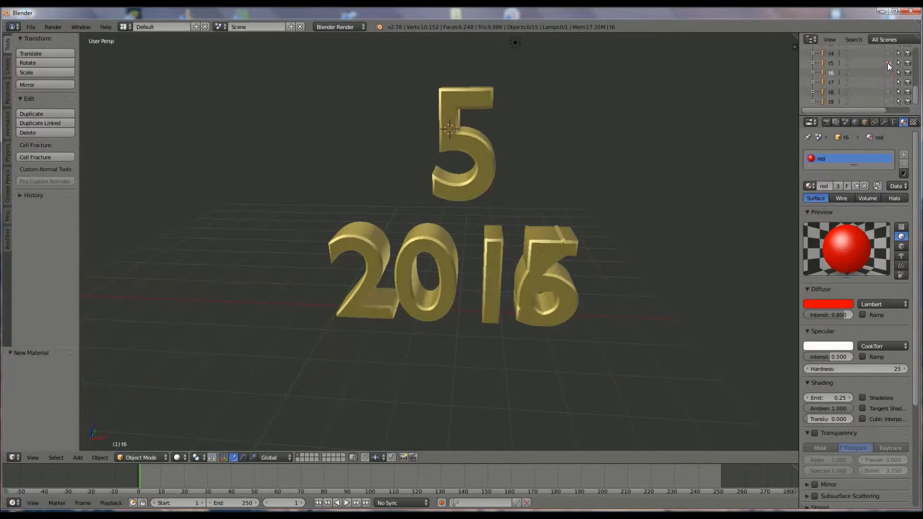
{"action": "left_click", "coordinate": [830, 63]}
{"action": "left_click", "coordinate": [810, 186]}
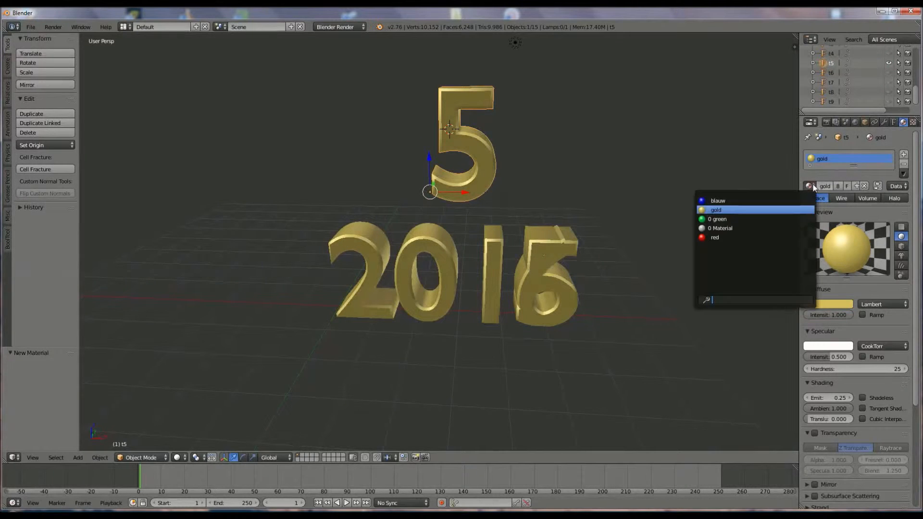
{"action": "left_click", "coordinate": [775, 219]}
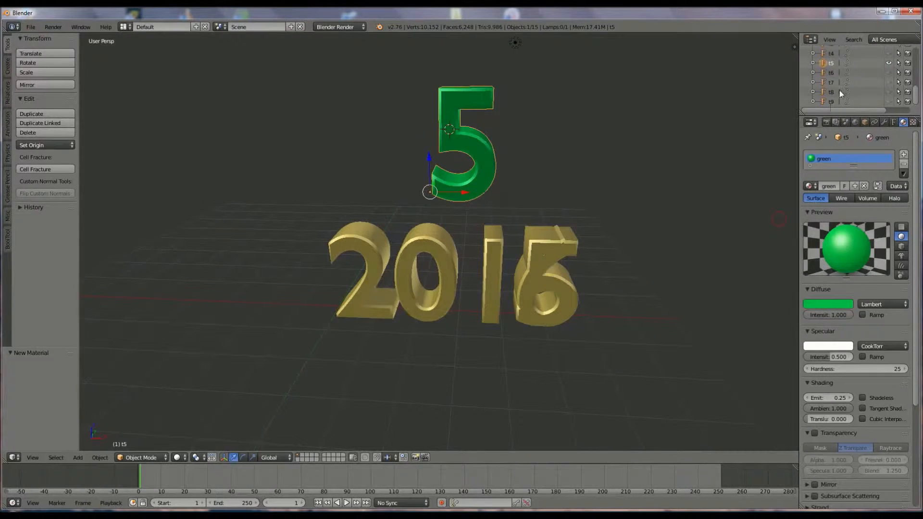
Step: Hide t5, show the t4 digit and assign the blauw material to it
{"action": "left_click", "coordinate": [888, 63]}
{"action": "left_click", "coordinate": [888, 53]}
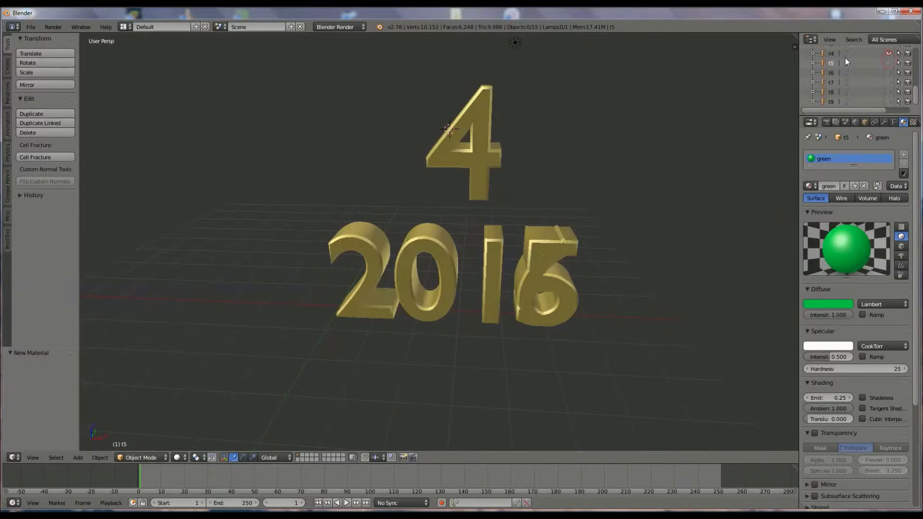
{"action": "left_click", "coordinate": [835, 53]}
{"action": "left_click", "coordinate": [809, 186]}
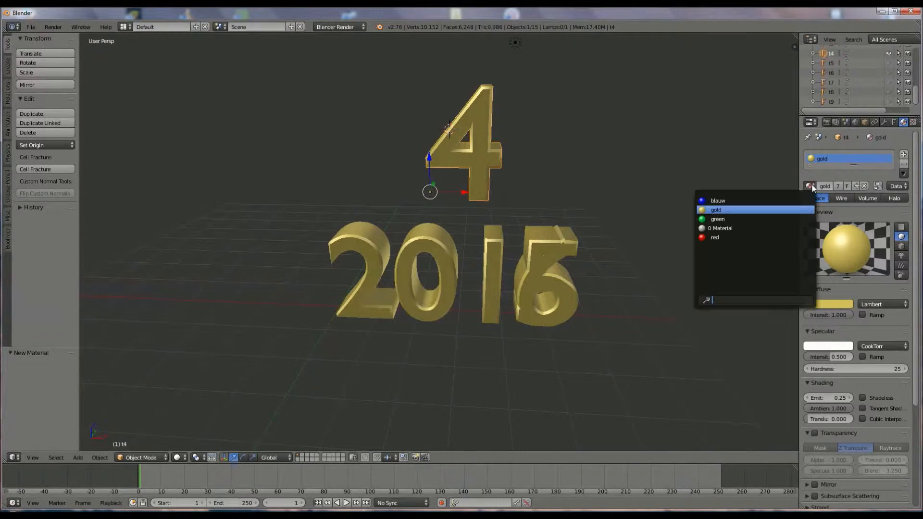
{"action": "key", "text": "Down"}
{"action": "key", "text": "Down"}
{"action": "key", "text": "Down"}
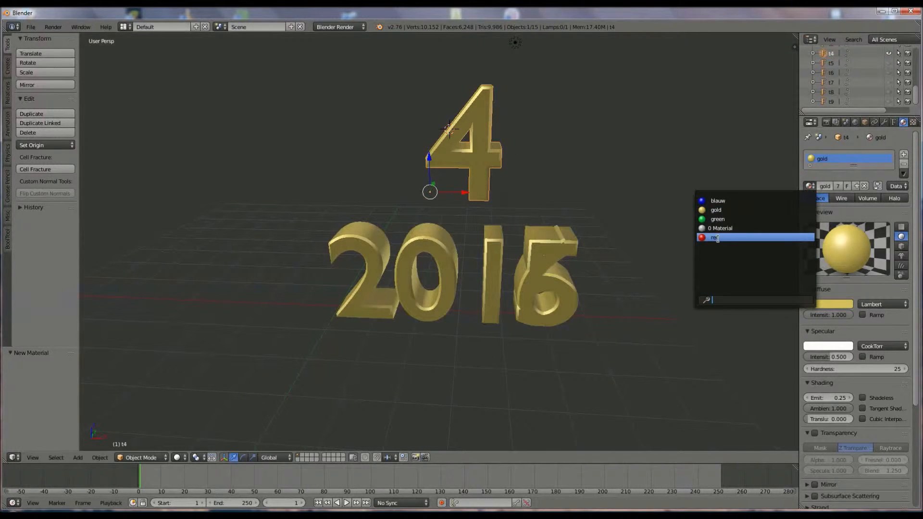
{"action": "left_click", "coordinate": [719, 199]}
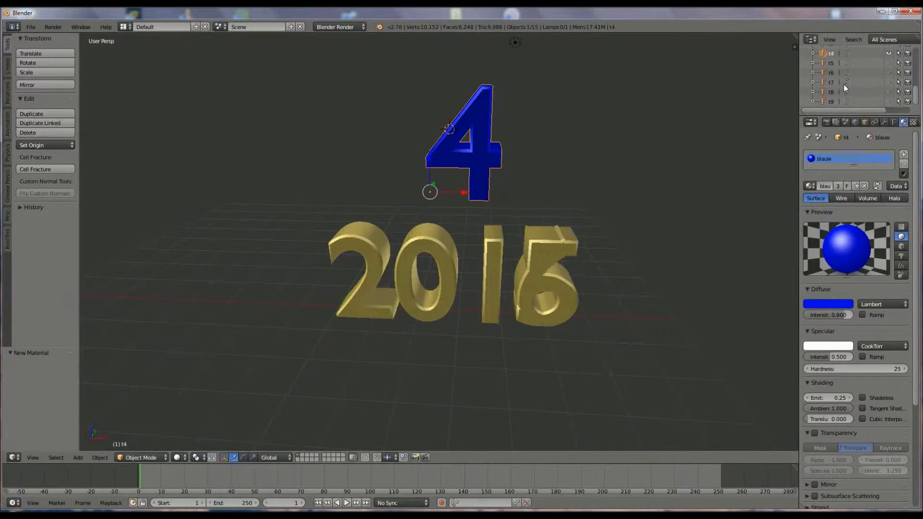
Step: Hide t4, show the t3 digit and assign the red material to it
{"action": "scroll", "coordinate": [920, 86], "scroll_direction": "up", "scroll_amount": 2}
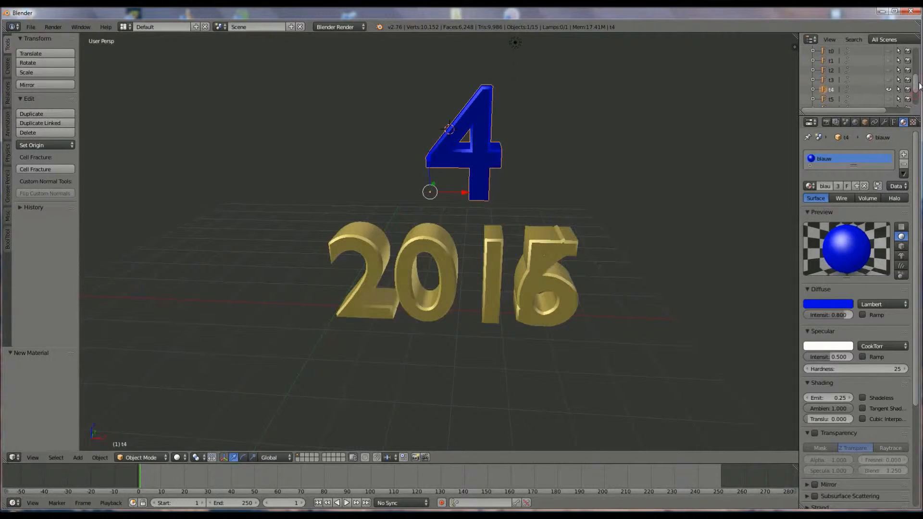
{"action": "left_click", "coordinate": [889, 89]}
{"action": "left_click", "coordinate": [823, 79]}
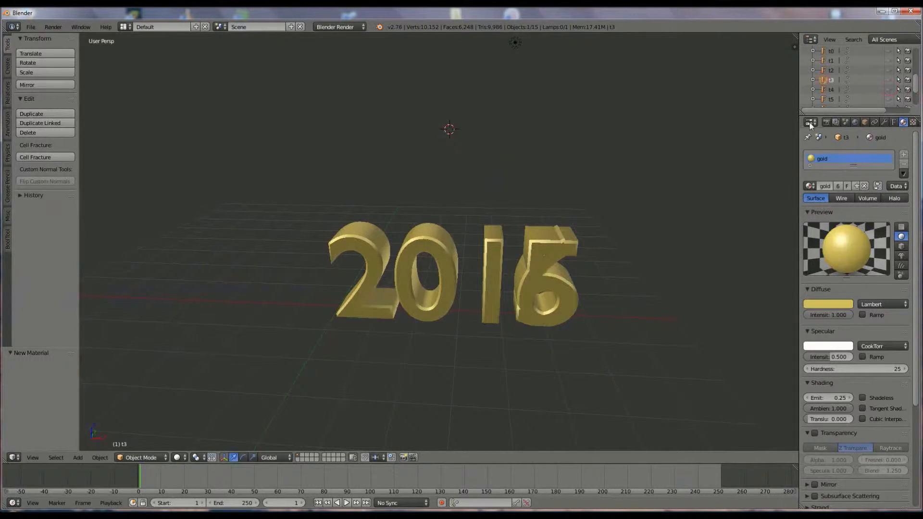
{"action": "left_click", "coordinate": [811, 186]}
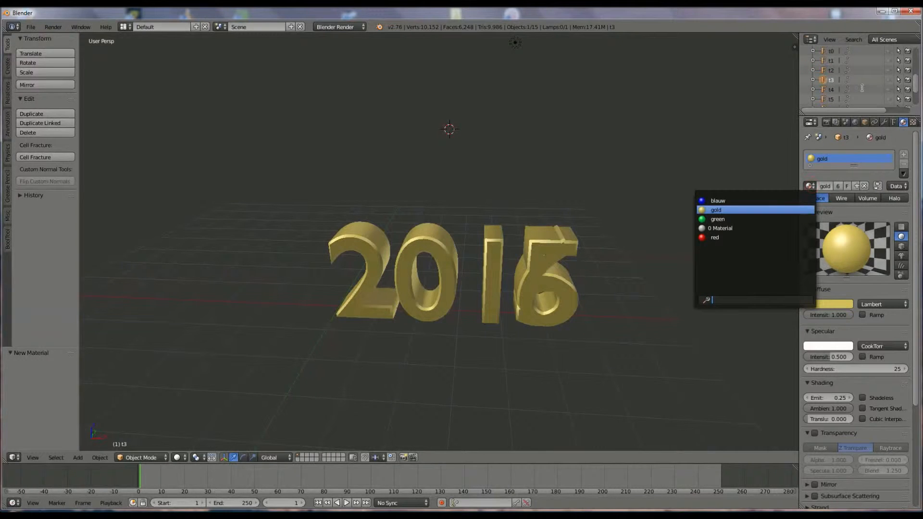
{"action": "left_click", "coordinate": [888, 80]}
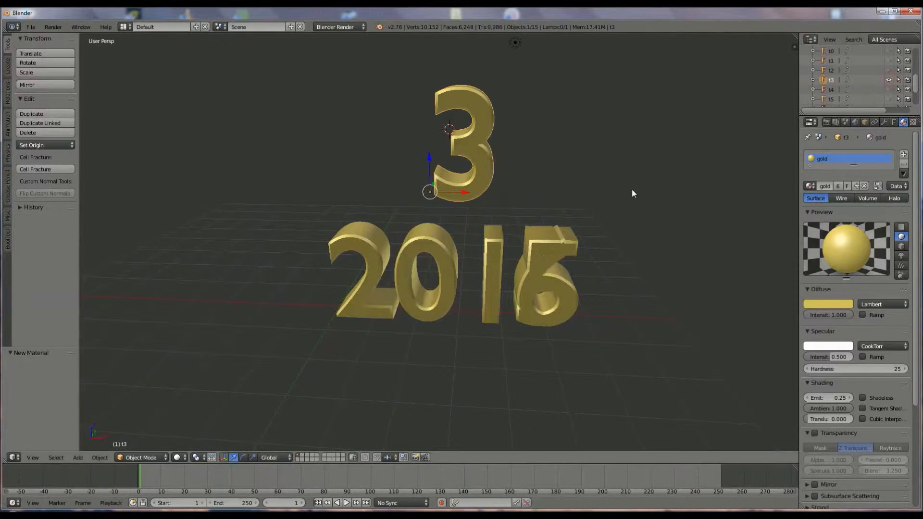
{"action": "left_click", "coordinate": [810, 186]}
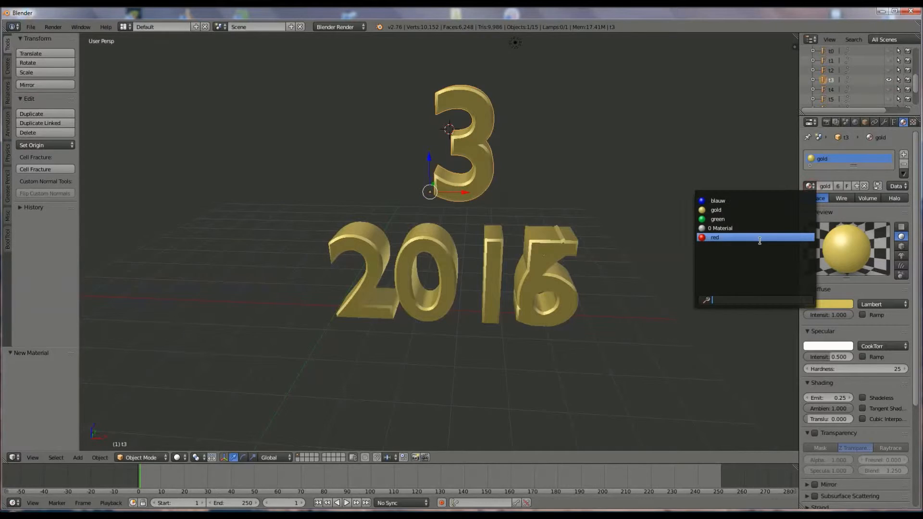
{"action": "left_click", "coordinate": [759, 238]}
Step: Hide t3, show the t2 digit and assign the green material to it
{"action": "left_click", "coordinate": [830, 70]}
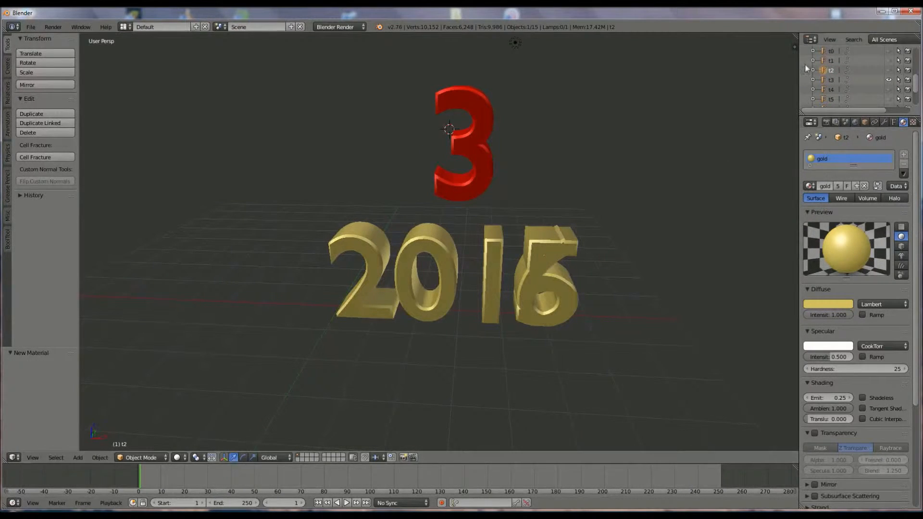
{"action": "left_click", "coordinate": [888, 80]}
{"action": "left_click", "coordinate": [888, 70]}
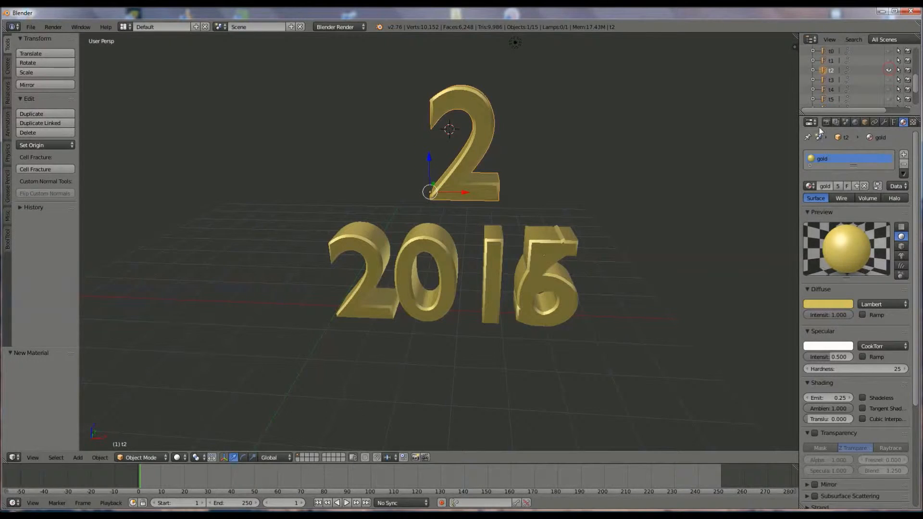
{"action": "left_click", "coordinate": [809, 187]}
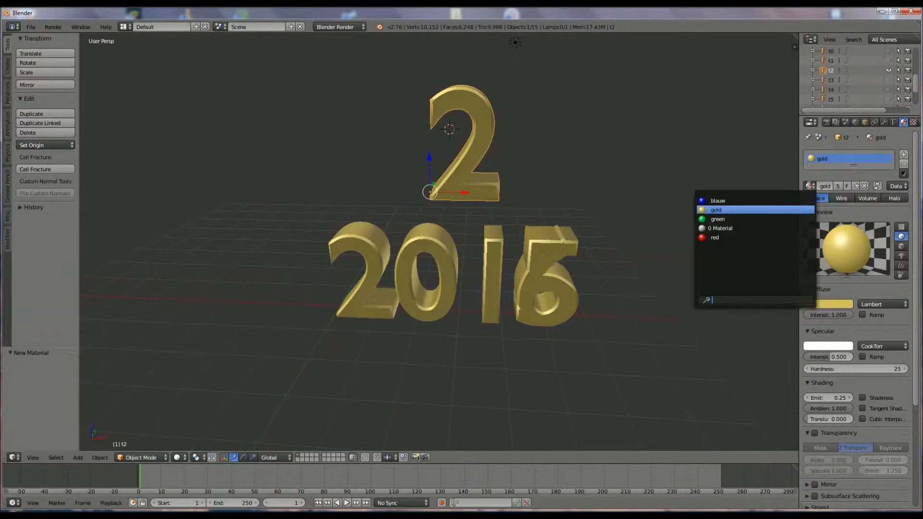
{"action": "left_click", "coordinate": [780, 220]}
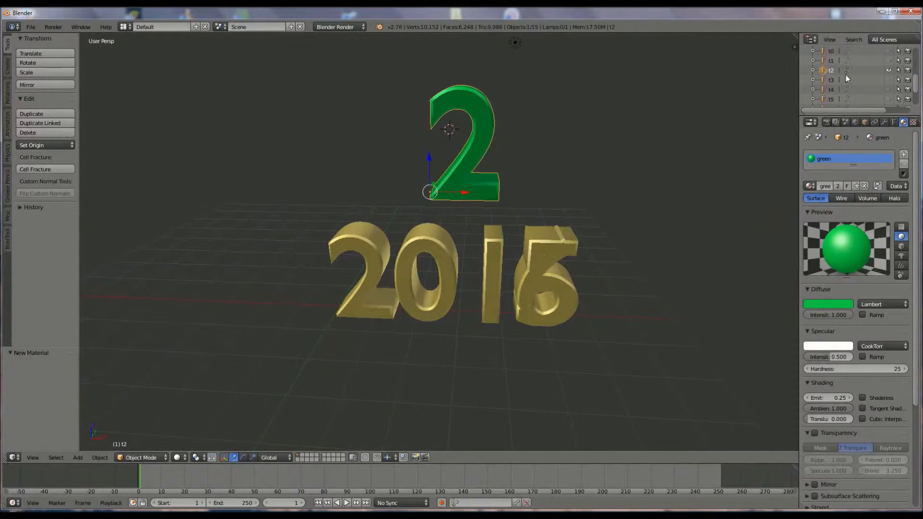
Step: Hide t2, show the t1 digit and assign the blauw material to it
{"action": "left_click", "coordinate": [831, 60]}
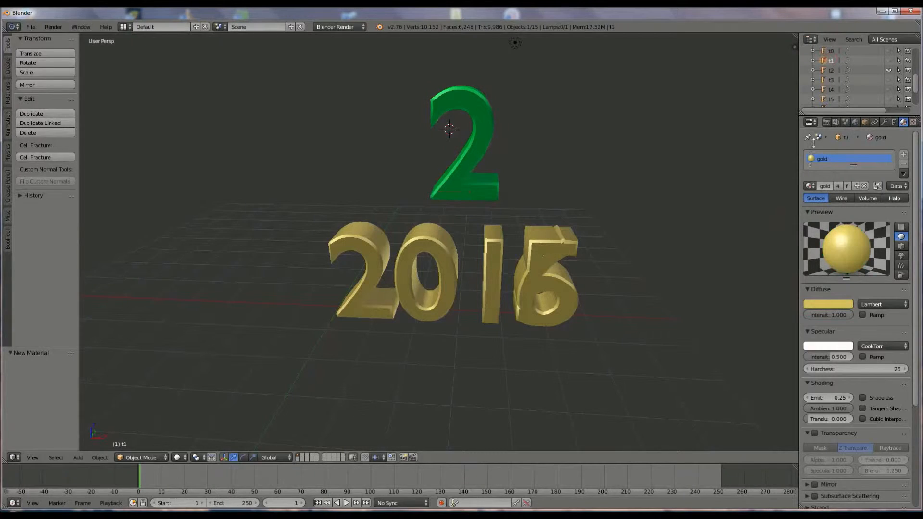
{"action": "left_click", "coordinate": [810, 187]}
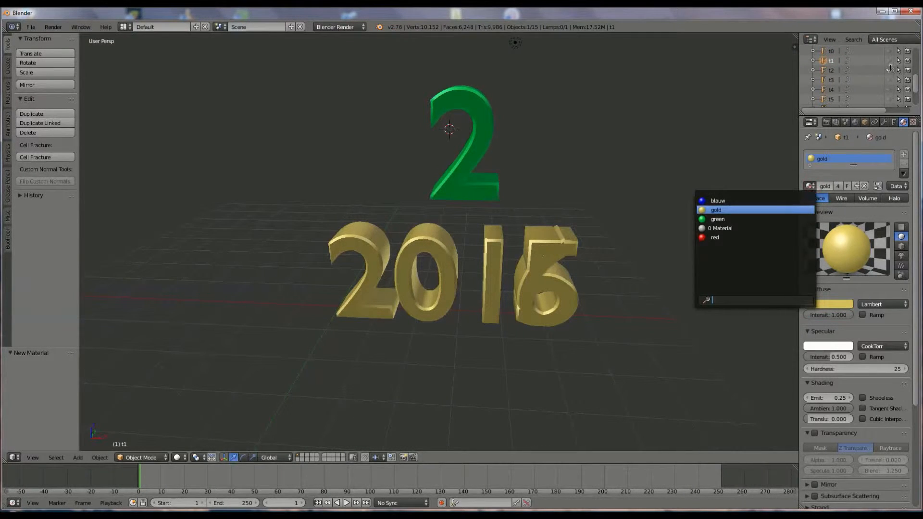
{"action": "left_click", "coordinate": [890, 68]}
{"action": "left_click", "coordinate": [889, 70]}
{"action": "left_click", "coordinate": [888, 61]}
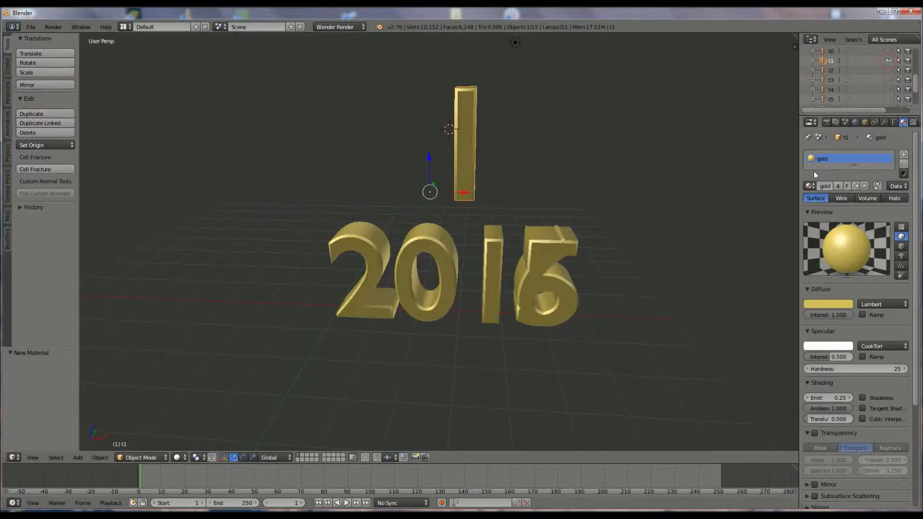
{"action": "left_click", "coordinate": [810, 187]}
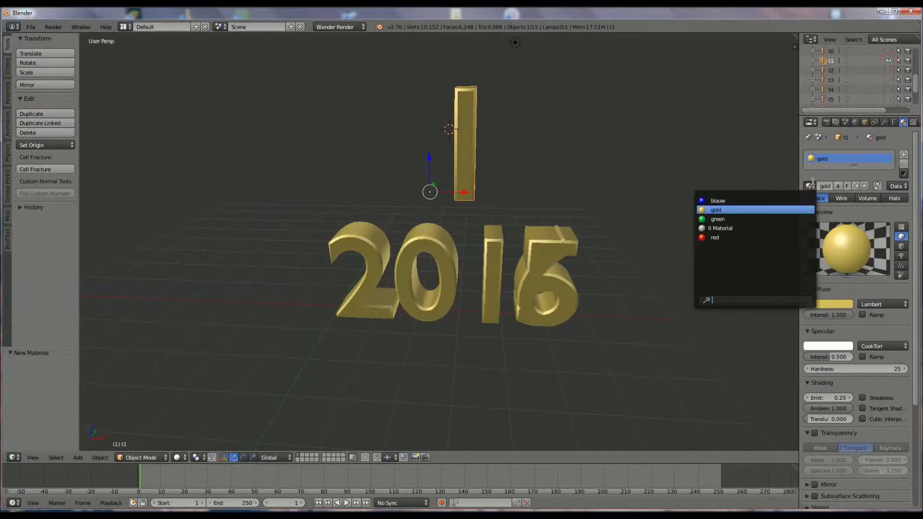
{"action": "left_click", "coordinate": [769, 200]}
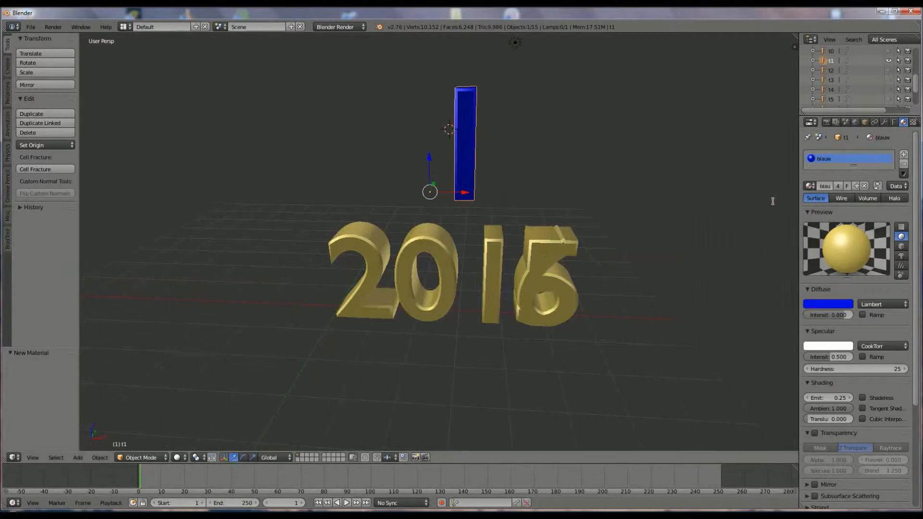
Step: Check which materials are assigned to the t2, t1 and t0 digits
{"action": "left_click", "coordinate": [832, 70]}
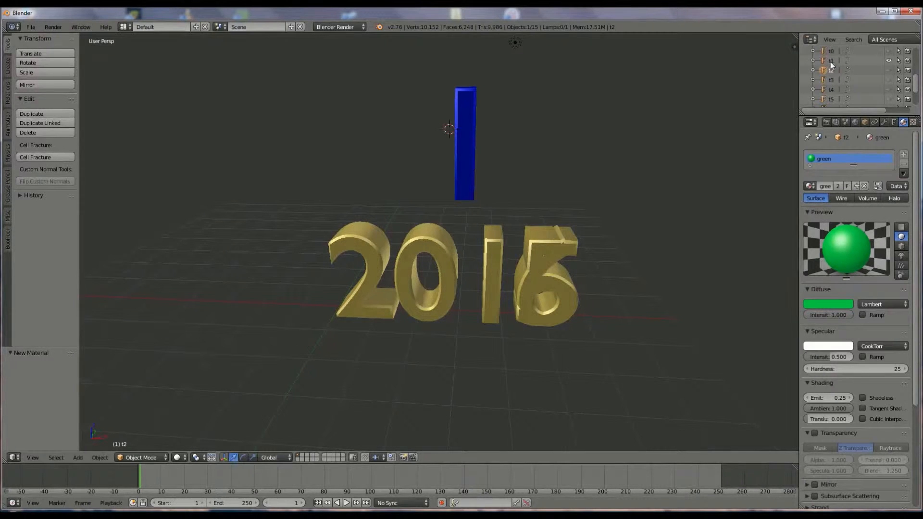
{"action": "left_click", "coordinate": [830, 61]}
{"action": "left_click", "coordinate": [832, 51]}
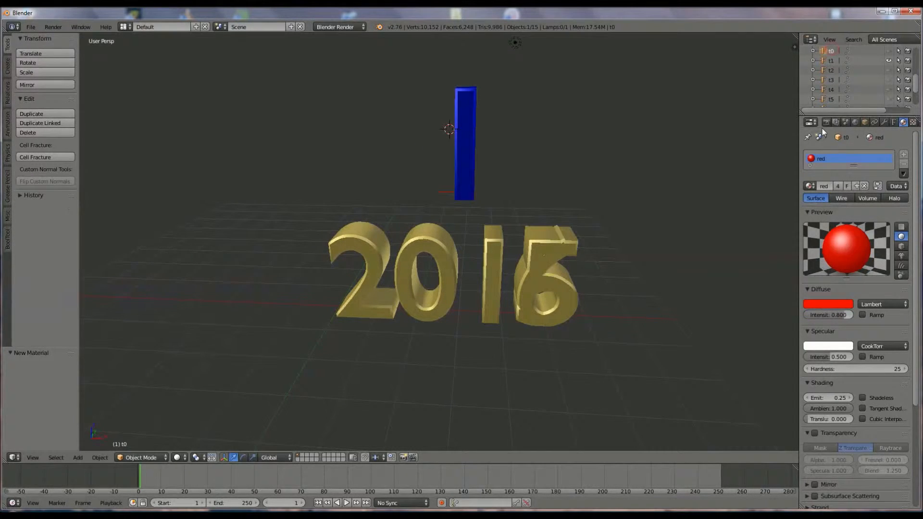
Step: Find the Lamp among the scene objects and delete it
{"action": "left_click_drag", "start_coordinate": [915, 88], "coordinate": [916, 107]}
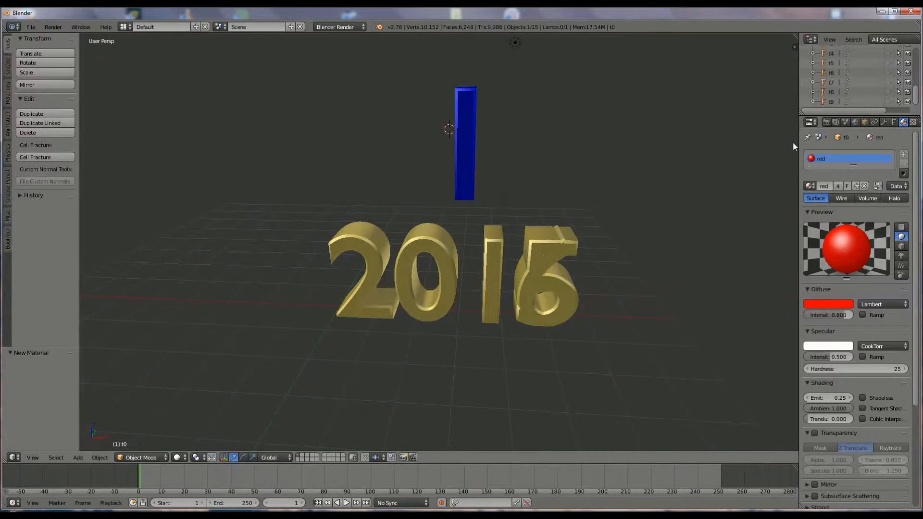
{"action": "left_click_drag", "start_coordinate": [915, 92], "coordinate": [920, 59]}
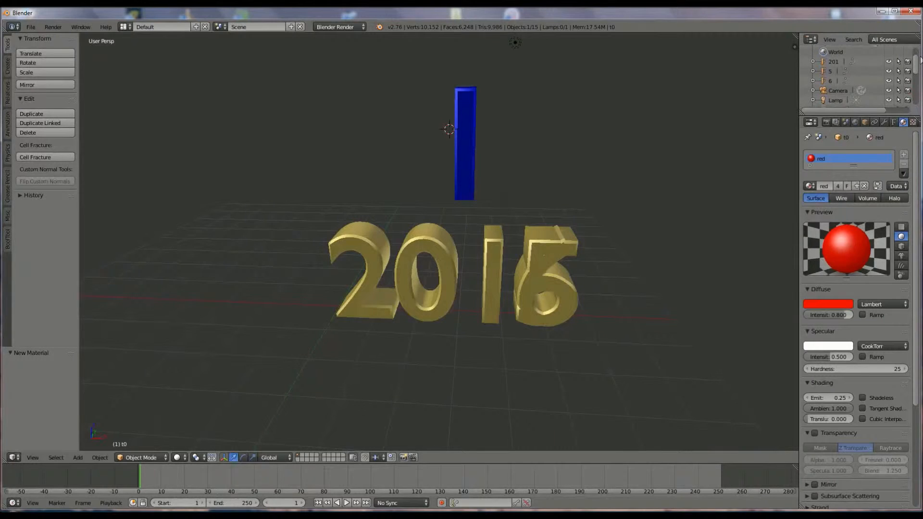
{"action": "left_click", "coordinate": [833, 100]}
{"action": "right_click", "coordinate": [833, 100]}
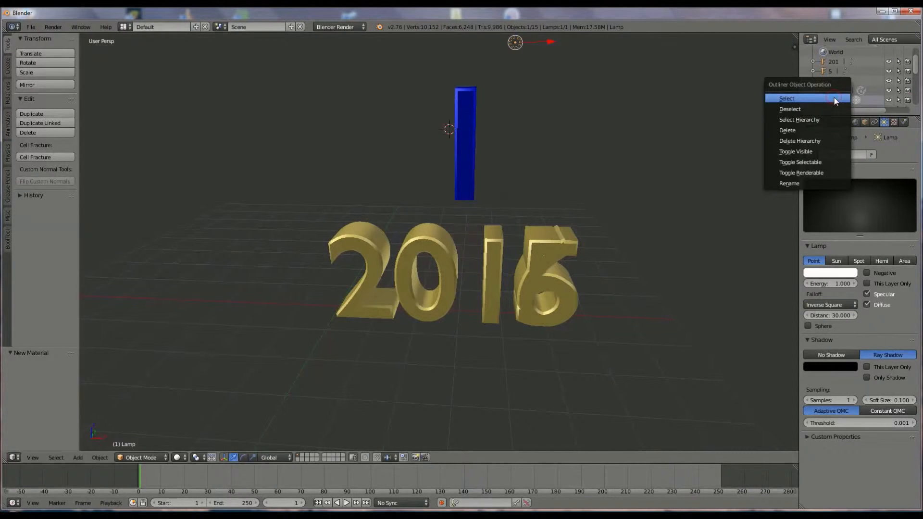
{"action": "left_click", "coordinate": [828, 132]}
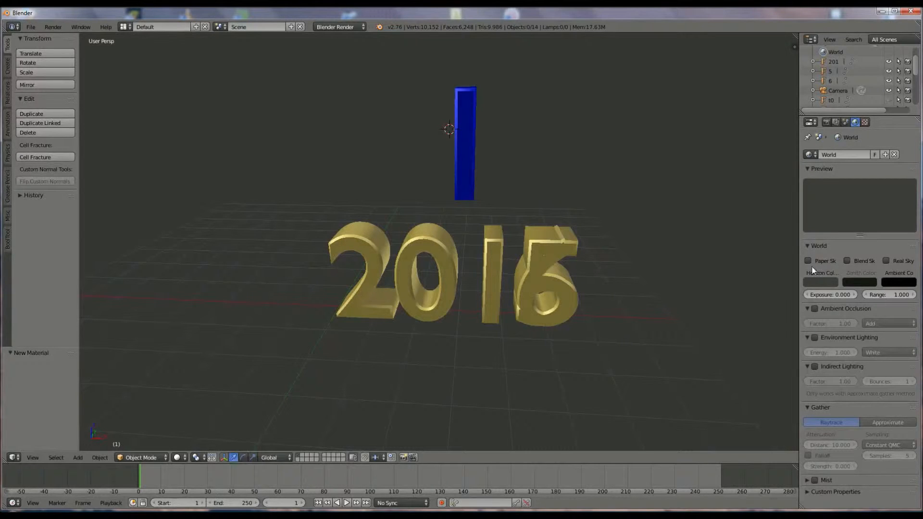
Step: Set the world's horizon colour to light green with Paper Sky on, and enable Environment Lighting
{"action": "left_click", "coordinate": [818, 284]}
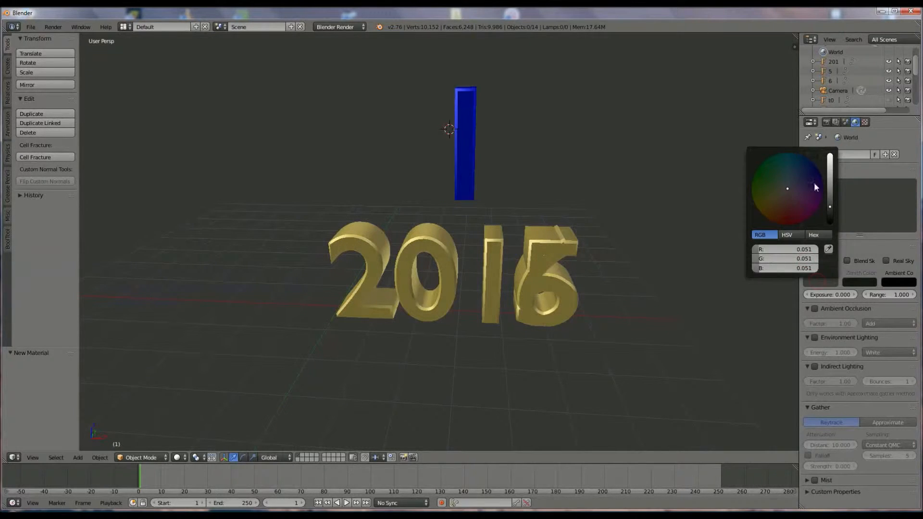
{"action": "left_click_drag", "start_coordinate": [832, 211], "coordinate": [838, 155]}
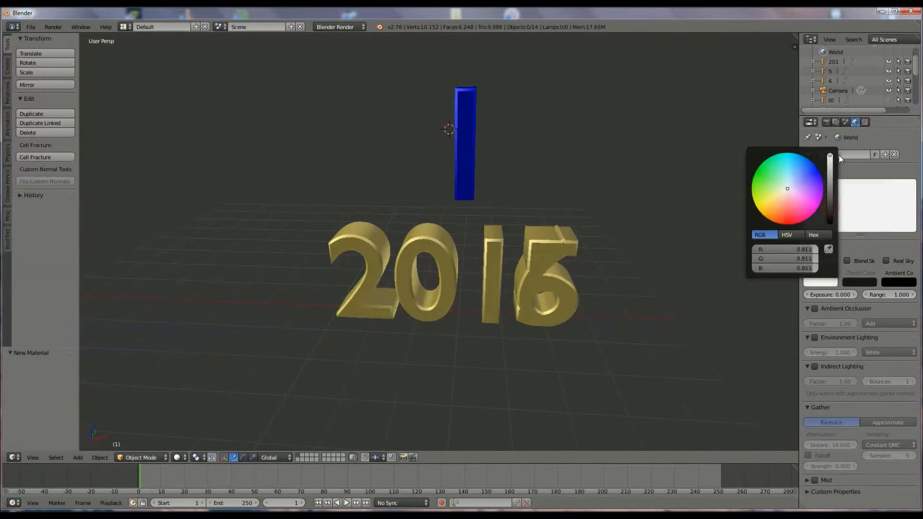
{"action": "left_click", "coordinate": [772, 189]}
{"action": "left_click", "coordinate": [772, 189]}
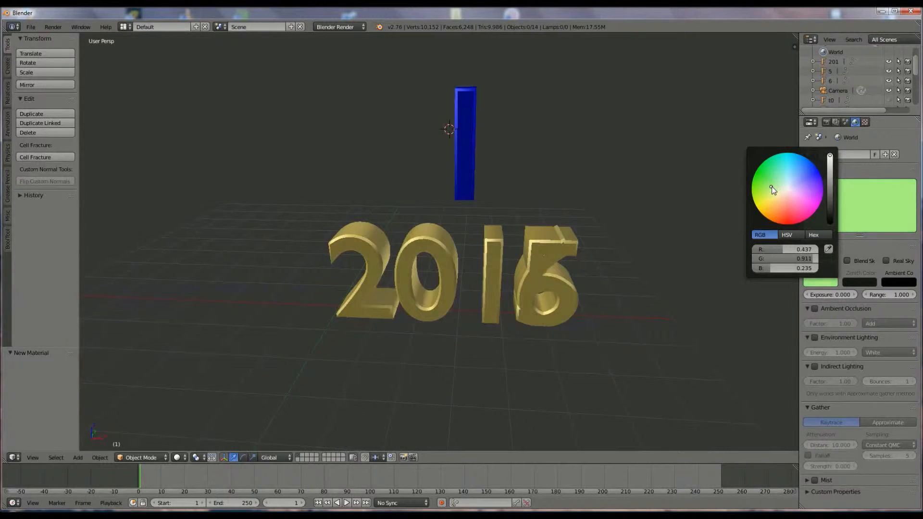
{"action": "left_click_drag", "start_coordinate": [772, 189], "coordinate": [774, 187]}
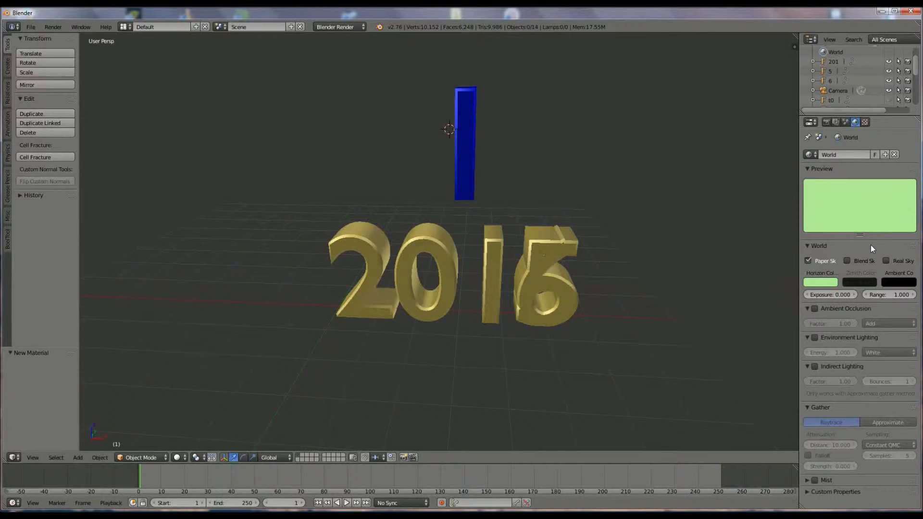
{"action": "left_click", "coordinate": [815, 338]}
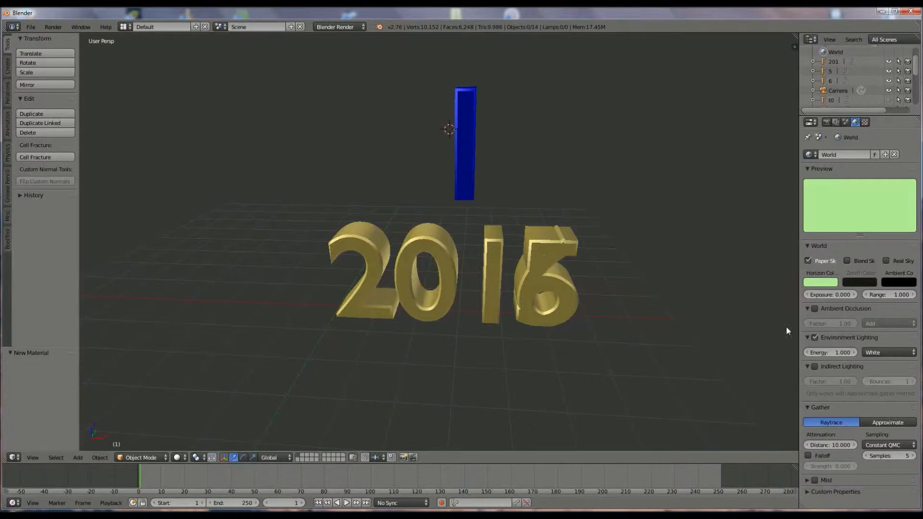
Step: In top view, move the camera about -4.42 along X and rotate it about 46.8° to face the text
{"action": "scroll", "coordinate": [667, 296], "scroll_direction": "down", "scroll_amount": 3}
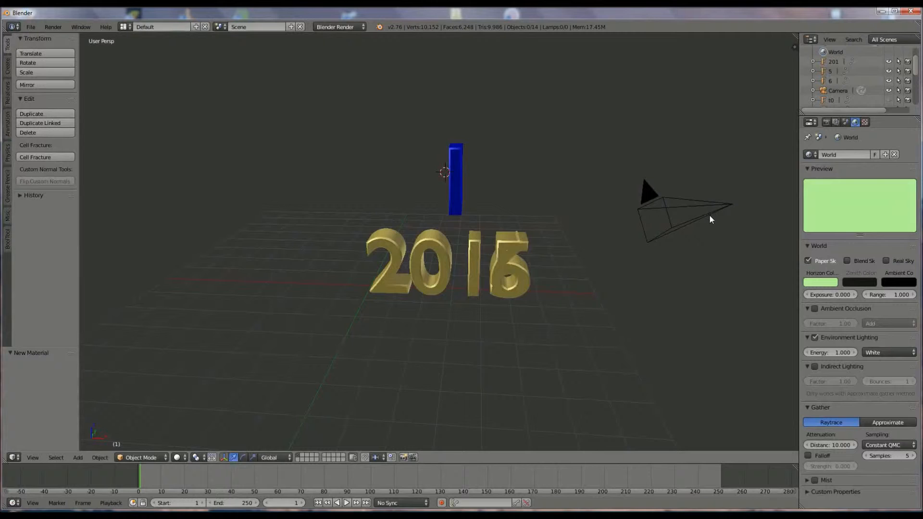
{"action": "right_click", "coordinate": [731, 205]}
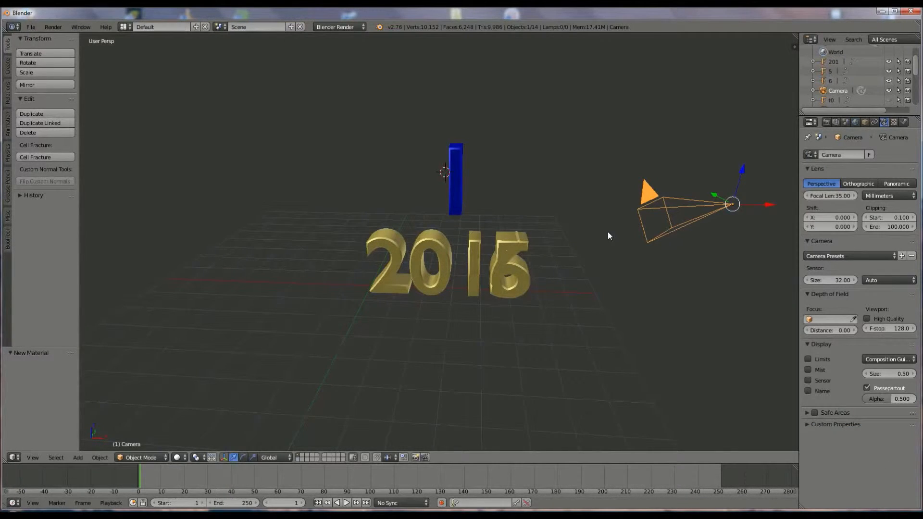
{"action": "key", "text": "KP_7"}
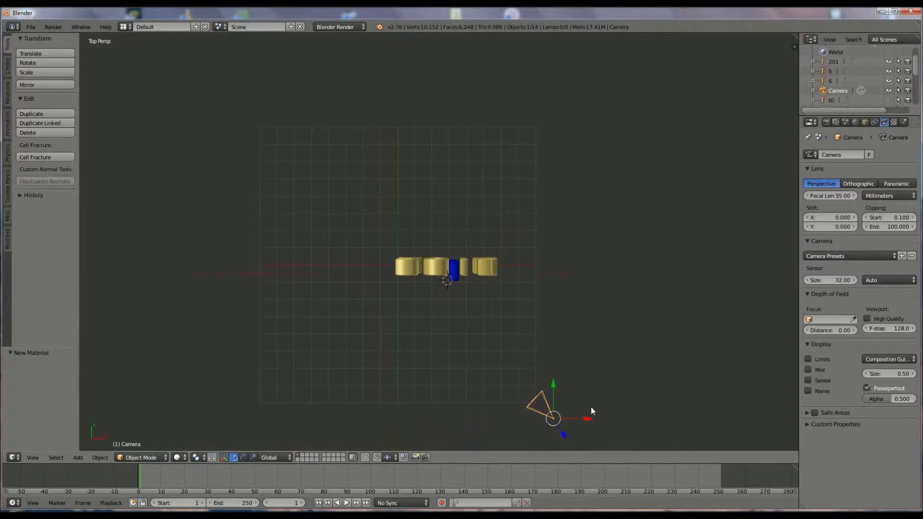
{"action": "key", "text": "g"}
{"action": "key", "text": "x"}
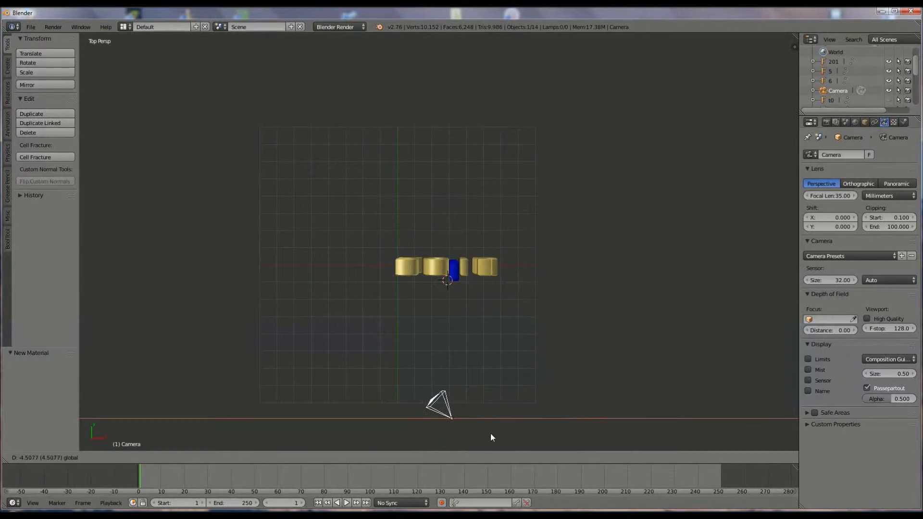
{"action": "left_click", "coordinate": [492, 434]}
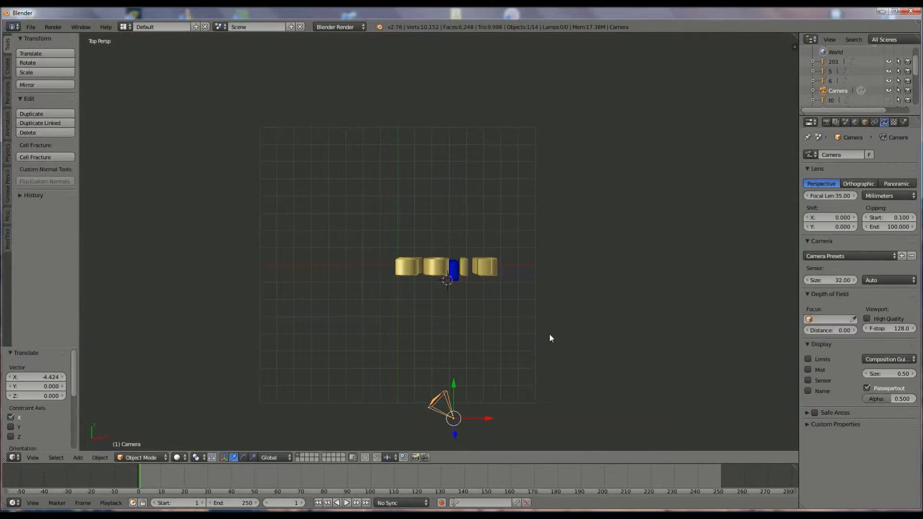
{"action": "key", "text": "r"}
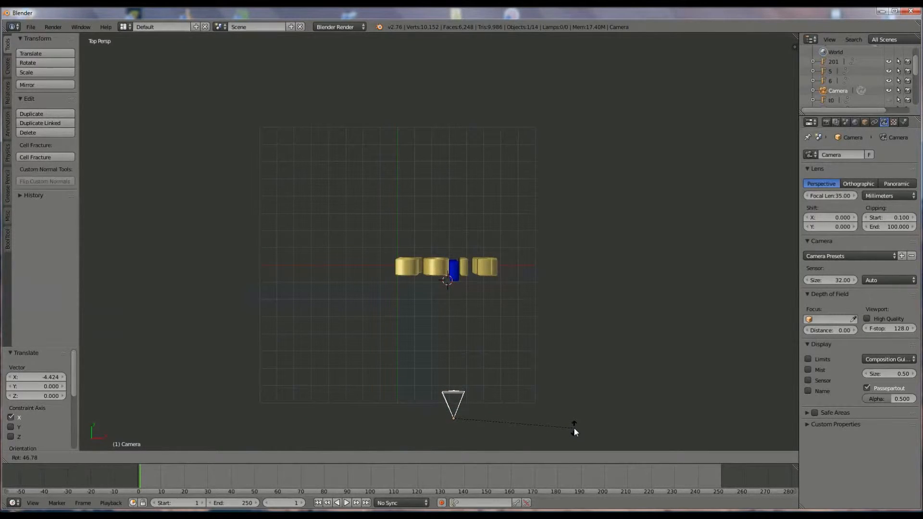
{"action": "left_click", "coordinate": [574, 428]}
Step: In right view, move the camera down and about -2.75 along Y, and rotate it about -23° until nearly level
{"action": "key", "text": "KP_3"}
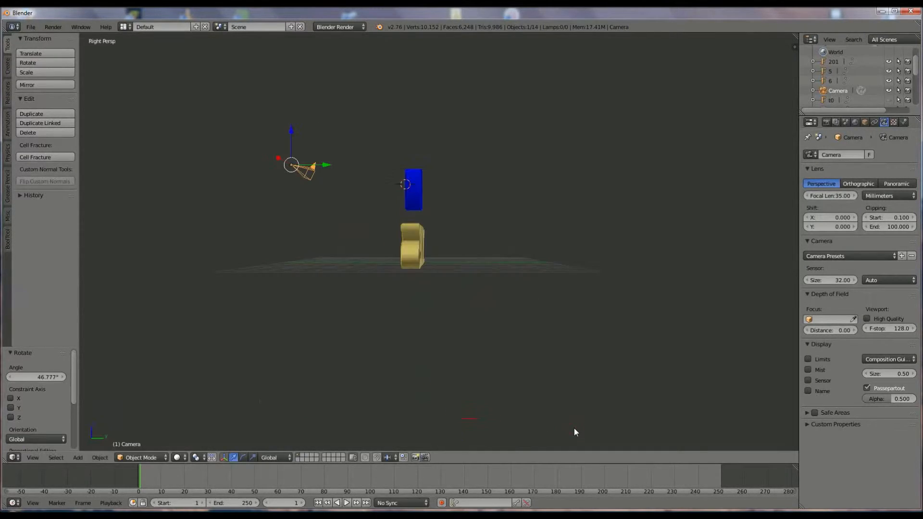
{"action": "left_click_drag", "start_coordinate": [291, 126], "coordinate": [280, 176]}
{"action": "left_click_drag", "start_coordinate": [327, 214], "coordinate": [276, 217]}
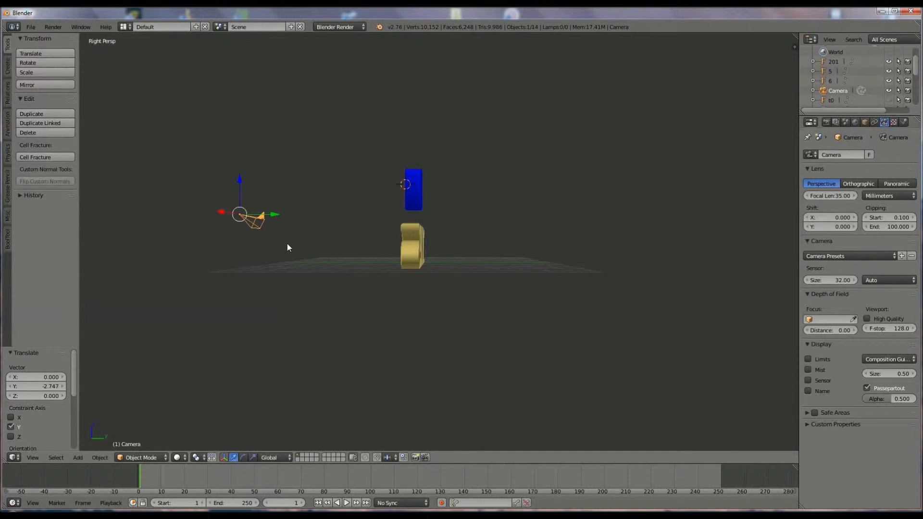
{"action": "key", "text": "r"}
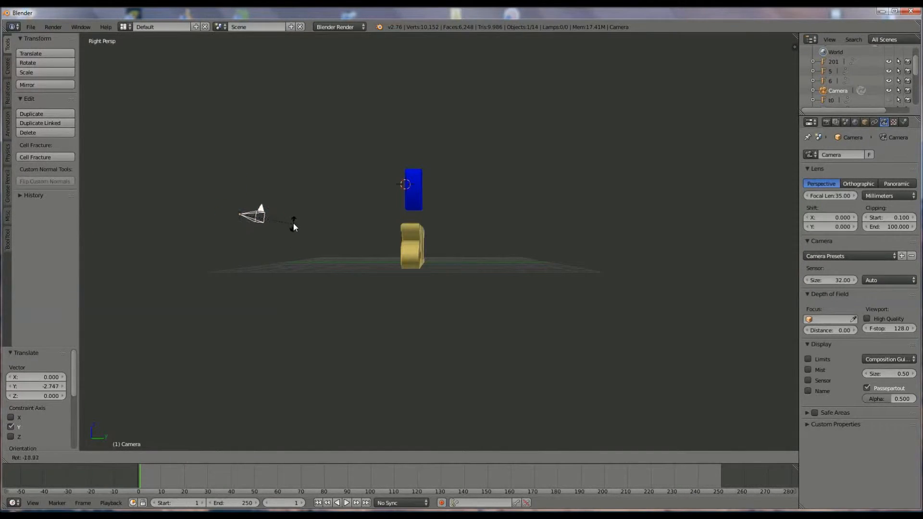
{"action": "left_click", "coordinate": [293, 223]}
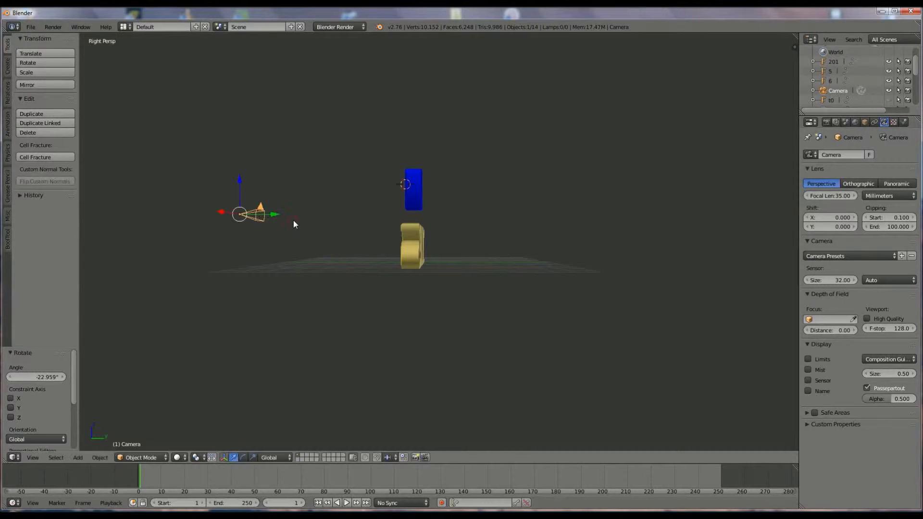
Step: In top view, move the camera farther from the text, about -2.75 along Y
{"action": "key", "text": "KP_7"}
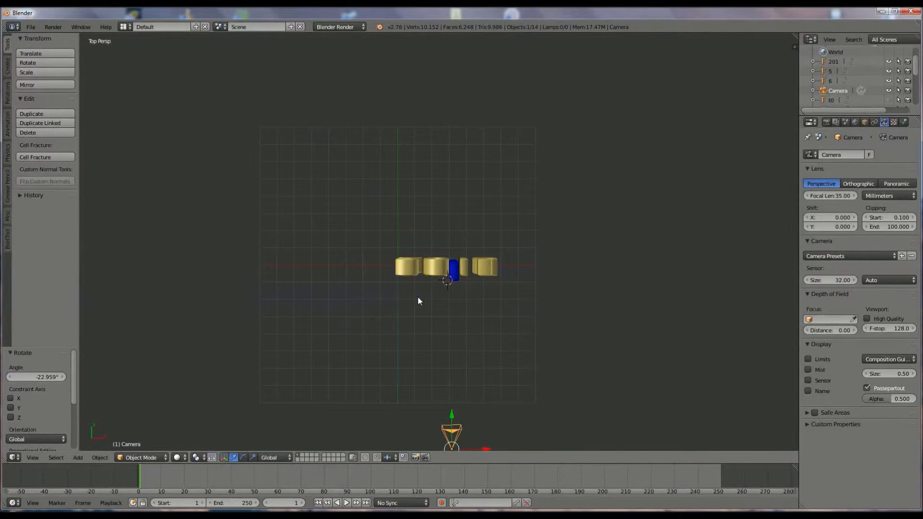
{"action": "scroll", "coordinate": [418, 298], "scroll_direction": "down", "scroll_amount": 3}
{"action": "scroll", "coordinate": [419, 299], "scroll_direction": "up", "scroll_amount": 2}
{"action": "key", "text": "g"}
{"action": "key", "text": "y"}
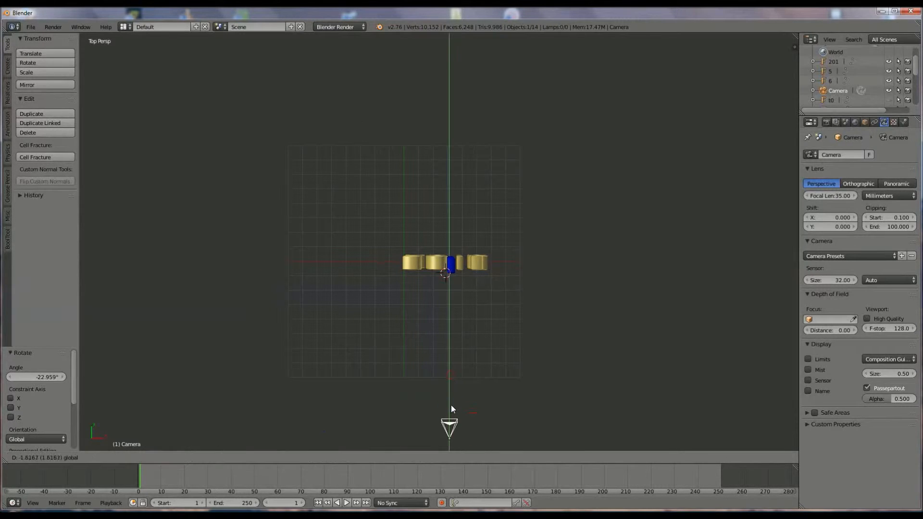
{"action": "left_click", "coordinate": [454, 415]}
{"action": "scroll", "coordinate": [457, 377], "scroll_direction": "down", "scroll_amount": 2}
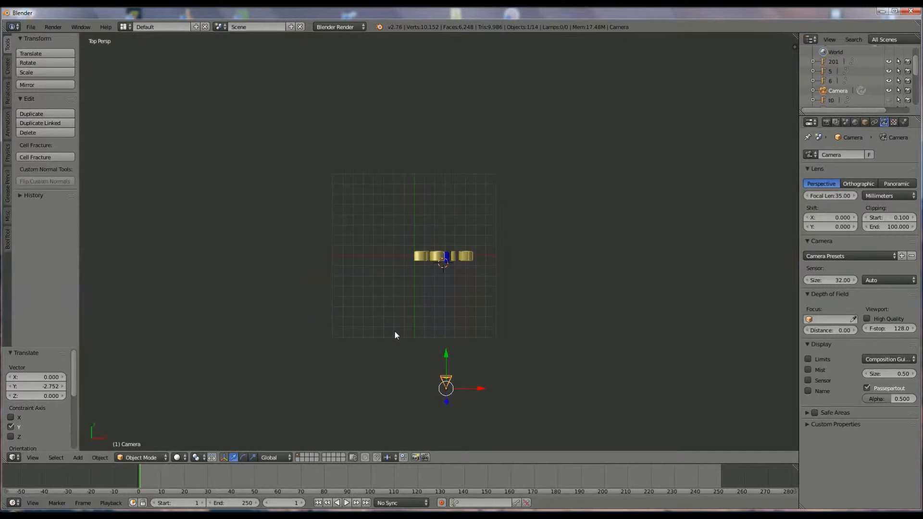
Step: Use Lock Camera to View to reframe the camera so the whole countdown digit and year fit inside, and release the lock
{"action": "key", "text": "KP_0"}
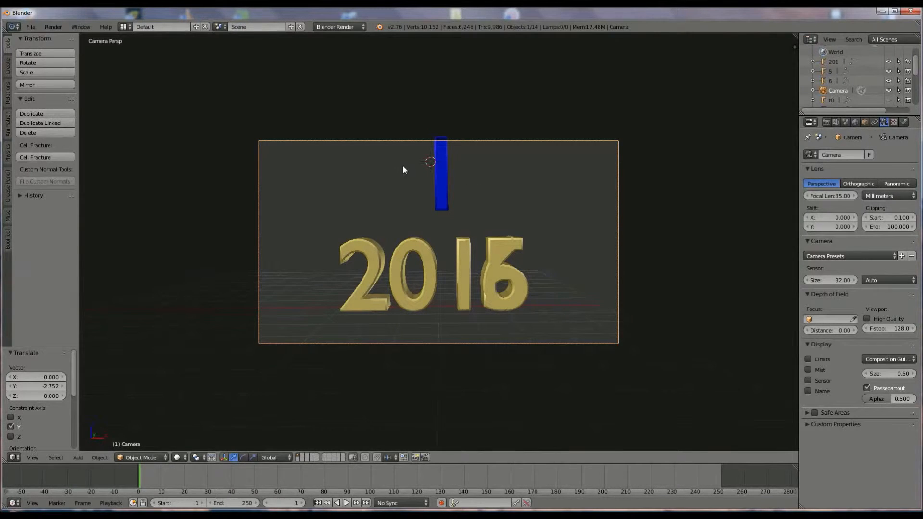
{"action": "key", "text": "n"}
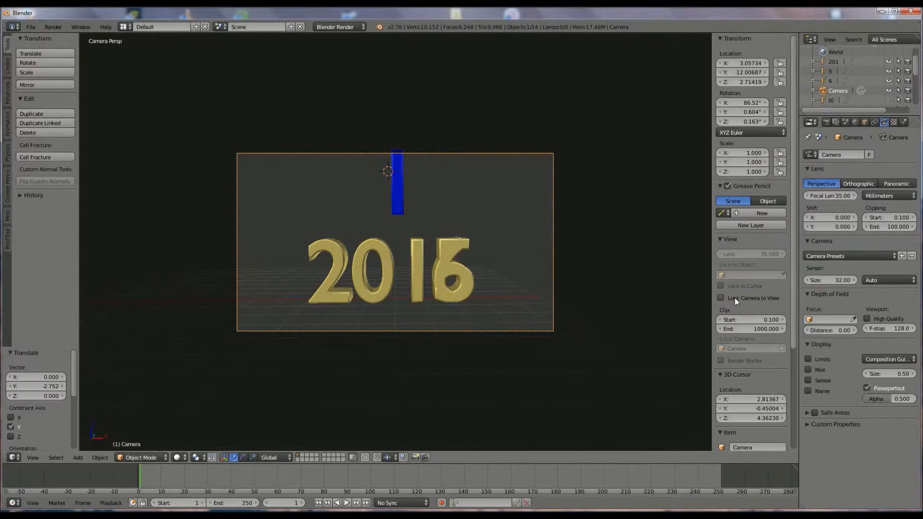
{"action": "left_click", "coordinate": [722, 297]}
{"action": "scroll", "coordinate": [454, 276], "scroll_direction": "up", "scroll_amount": 1}
{"action": "scroll", "coordinate": [455, 276], "scroll_direction": "down", "scroll_amount": 2}
{"action": "middle_click_drag", "start_coordinate": [482, 270], "coordinate": [538, 266], "text": "shift"}
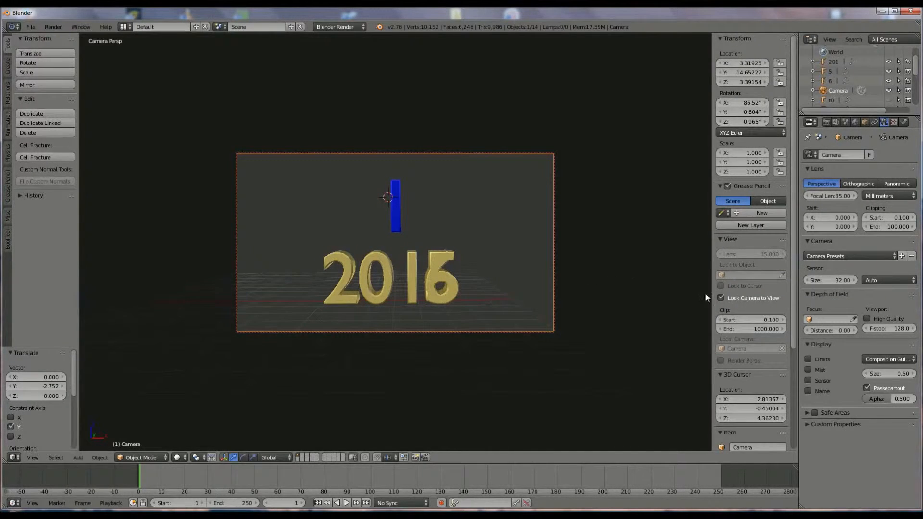
{"action": "left_click", "coordinate": [721, 297]}
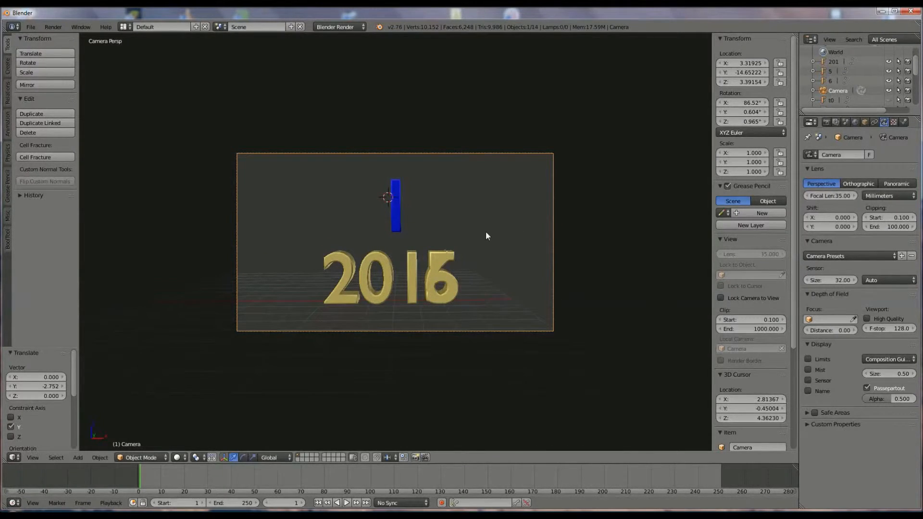
Step: Render a test image of the current frame and return the area to the 3D View
{"action": "key", "text": "KP_7"}
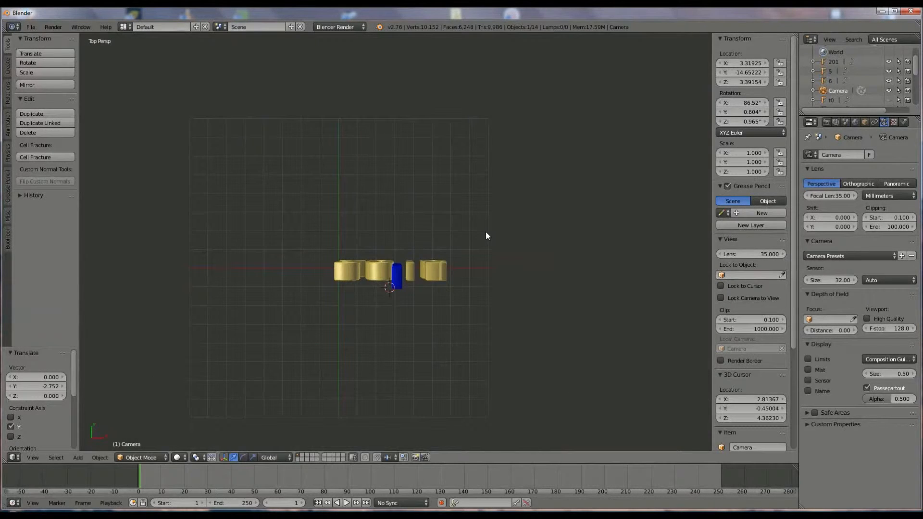
{"action": "left_click", "coordinate": [825, 121]}
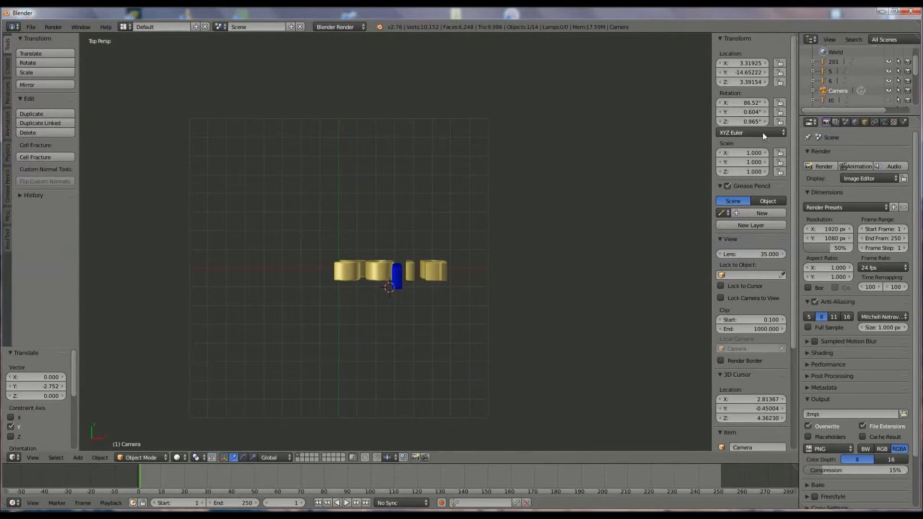
{"action": "left_click", "coordinate": [818, 166]}
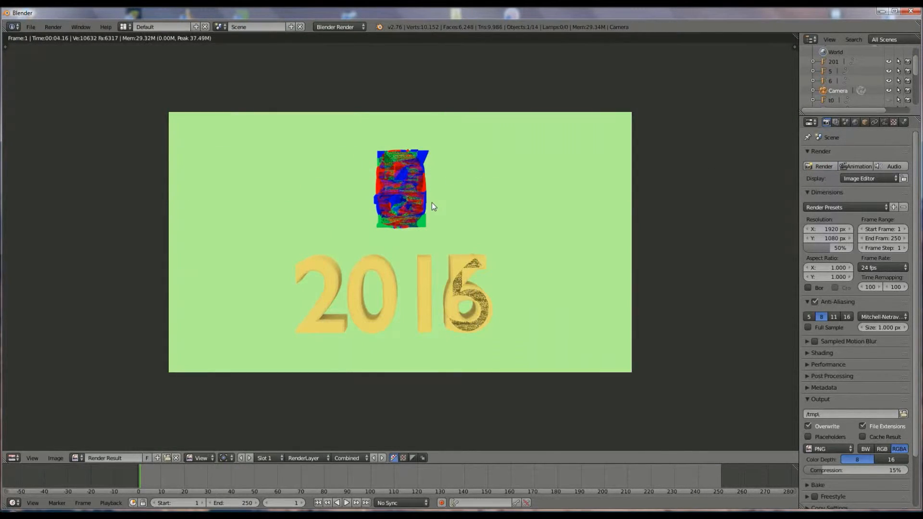
{"action": "left_click", "coordinate": [17, 460]}
{"action": "left_click", "coordinate": [82, 447]}
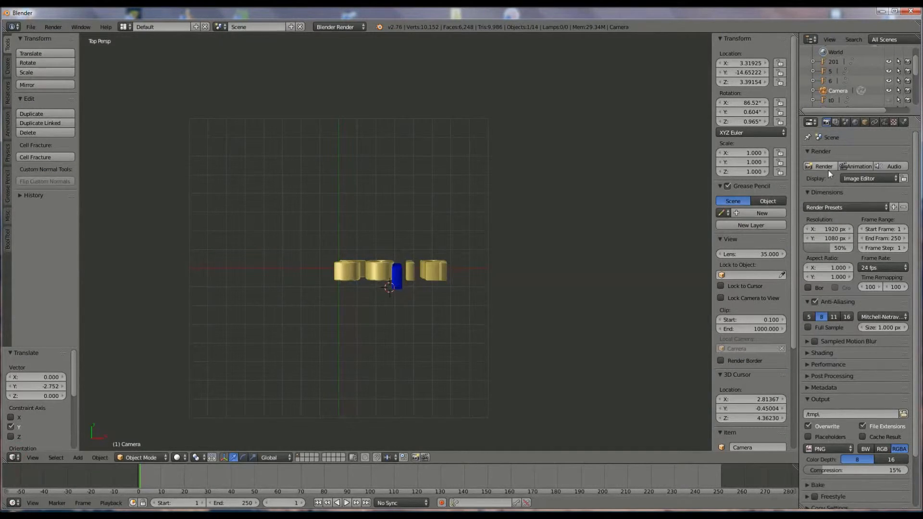
Step: Set the render output format to AVI JPEG with 100% quality
{"action": "left_click", "coordinate": [836, 449]}
{"action": "left_click", "coordinate": [825, 376]}
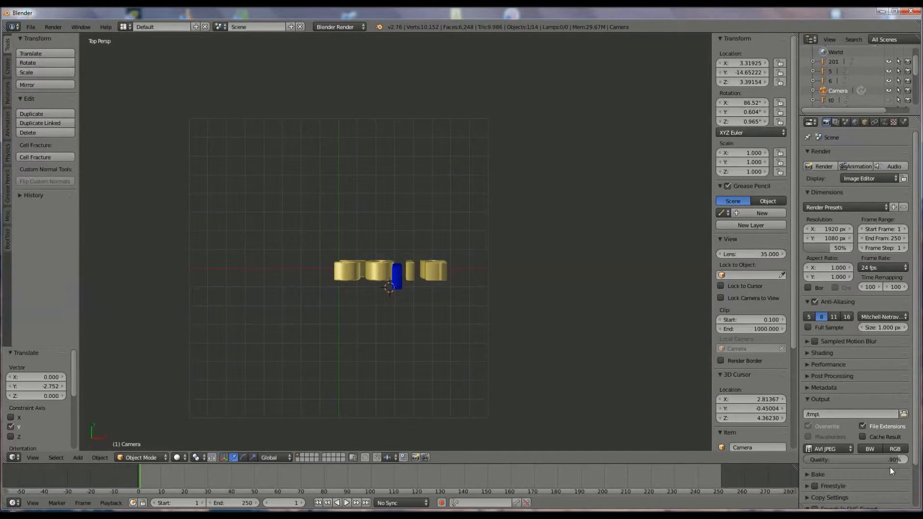
{"action": "left_click_drag", "start_coordinate": [895, 460], "coordinate": [920, 464]}
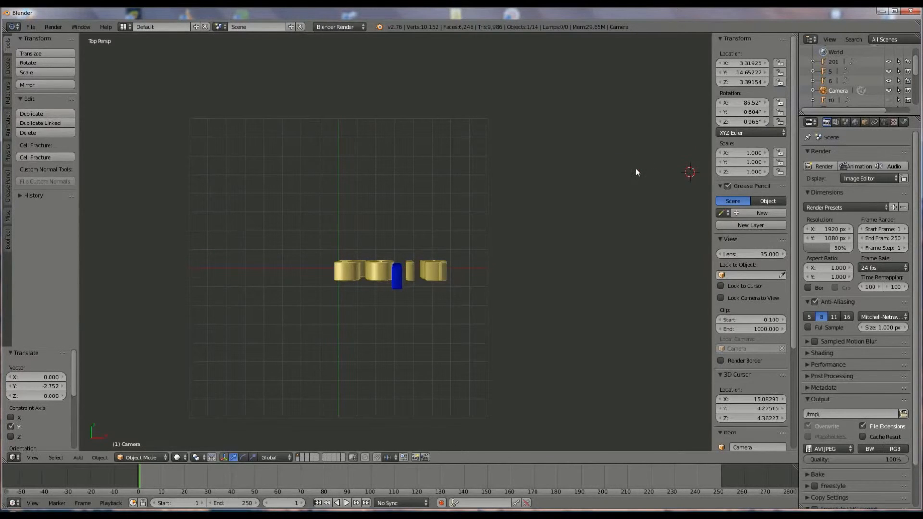
Step: Hide the 3D View's properties region, split the view into two side-by-side areas, and change one half into a Dope Sheet
{"action": "key", "text": "n"}
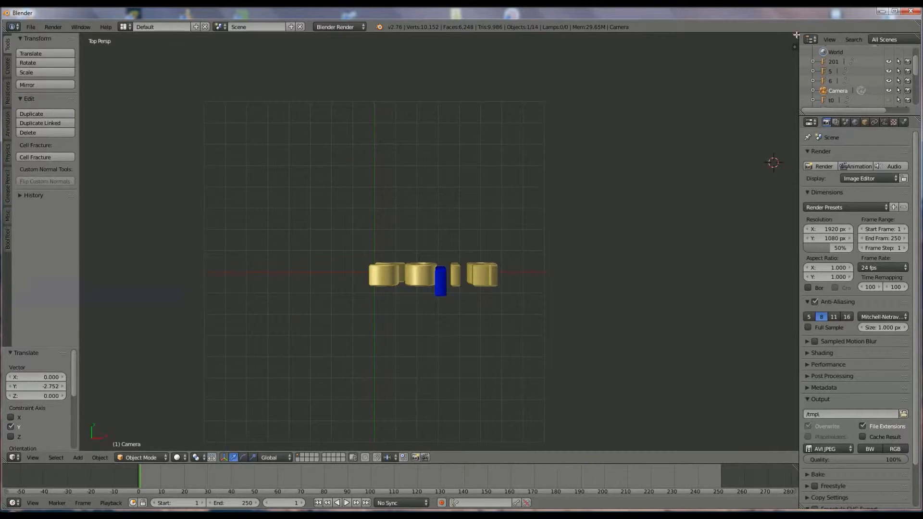
{"action": "left_click_drag", "start_coordinate": [797, 35], "coordinate": [391, 62]}
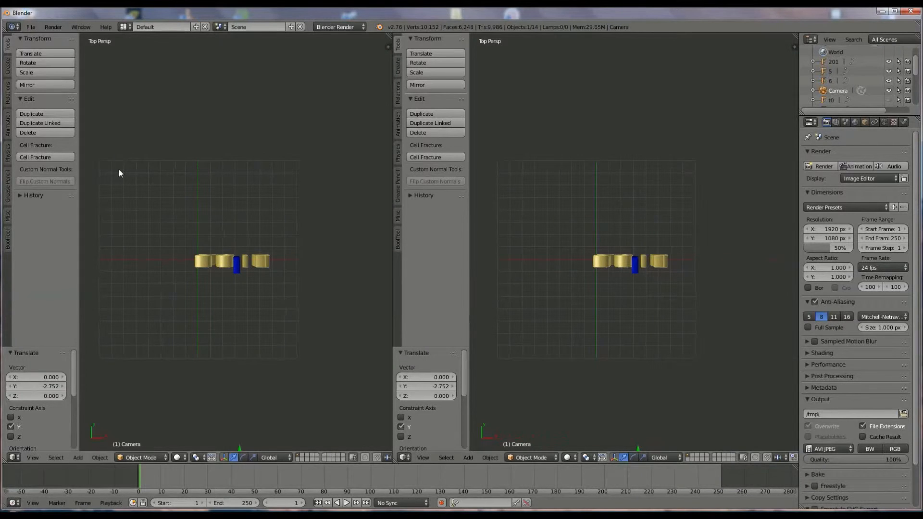
{"action": "left_click", "coordinate": [13, 457]}
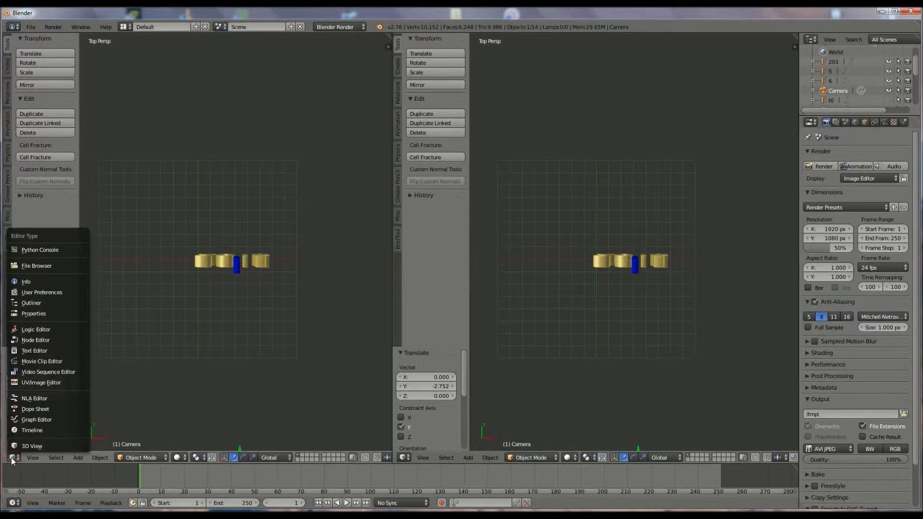
{"action": "left_click", "coordinate": [33, 409]}
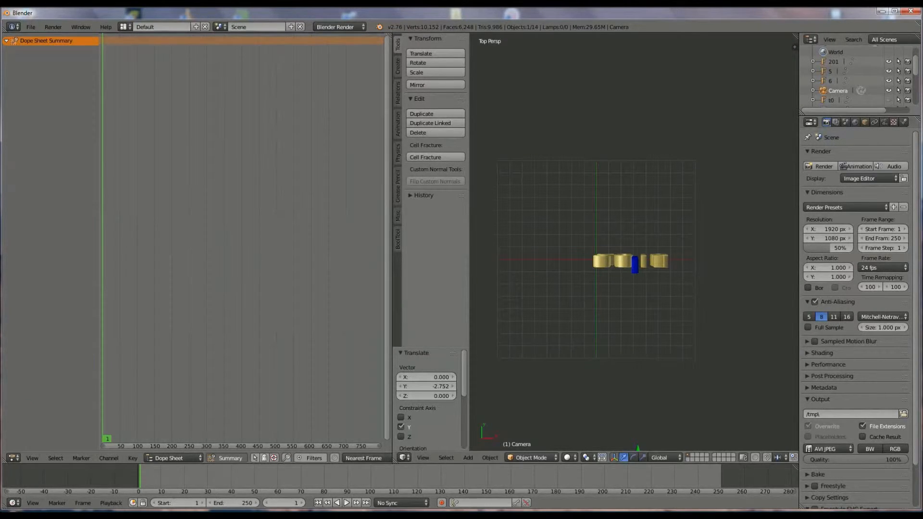
Step: Insert a Location keyframe for the camera at frame 1
{"action": "left_click", "coordinate": [466, 459]}
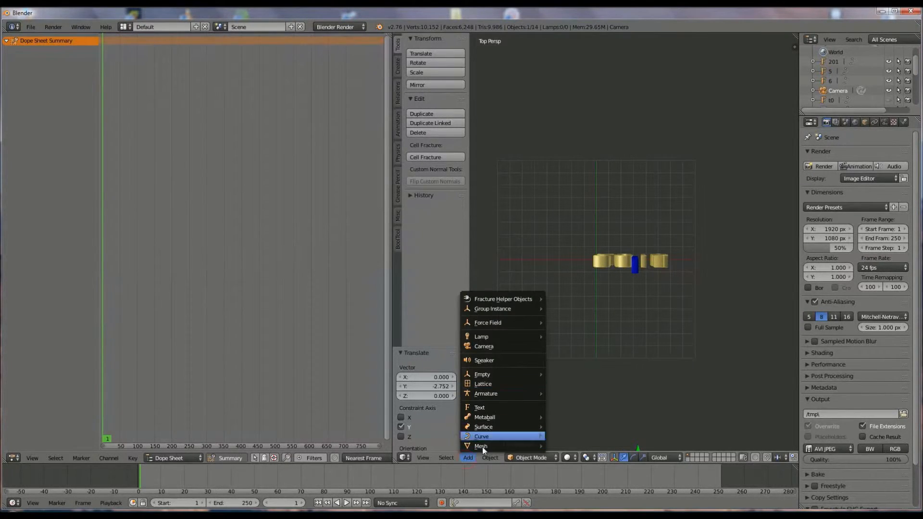
{"action": "left_click", "coordinate": [489, 458]}
{"action": "left_click", "coordinate": [489, 459]}
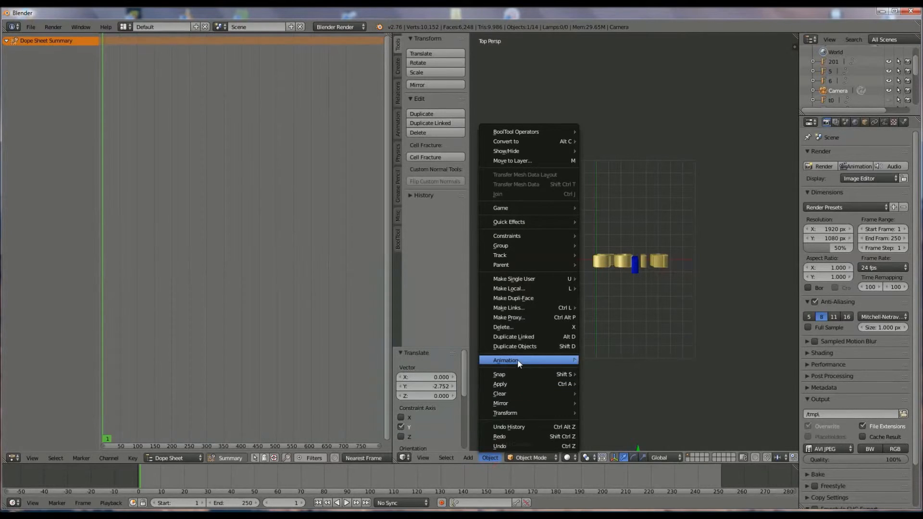
{"action": "mouse_move", "coordinate": [517, 359]}
{"action": "left_click", "coordinate": [607, 363]}
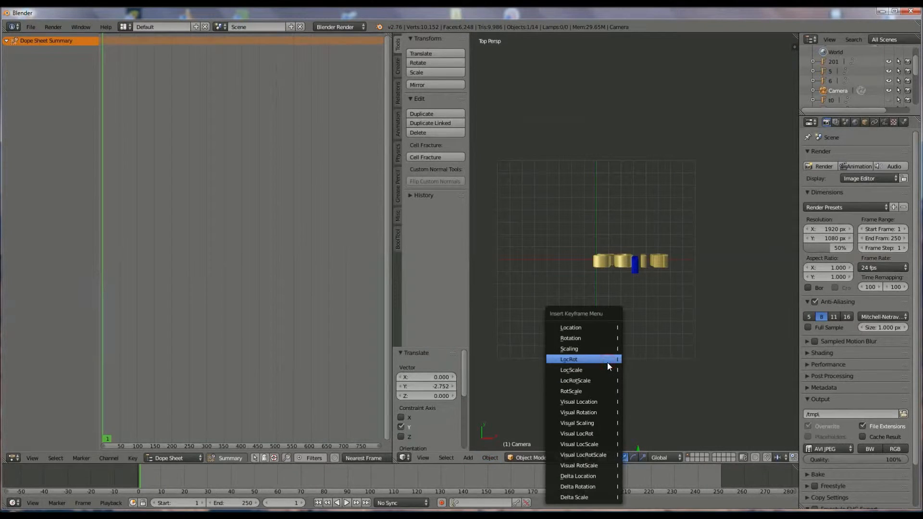
{"action": "left_click", "coordinate": [611, 329]}
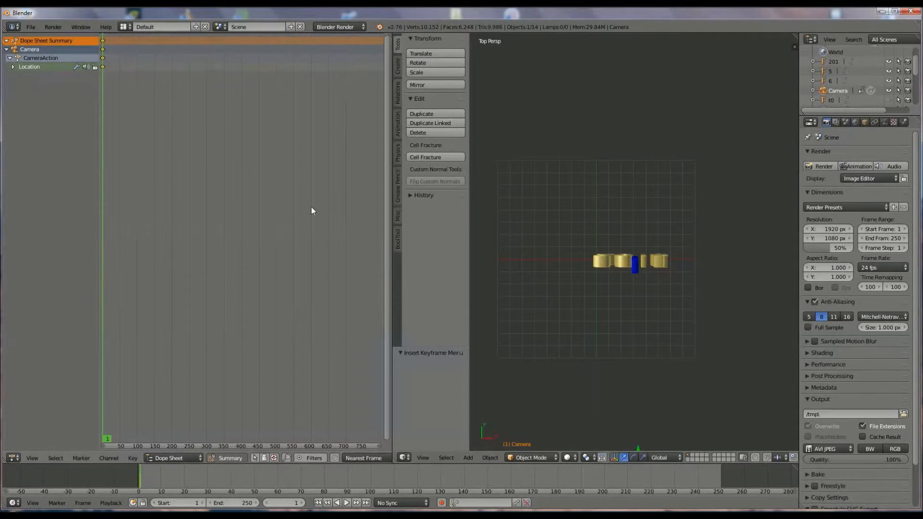
Step: At frame 20, keyframe object 5 as renderable and object 6 as excluded from rendering
{"action": "left_click", "coordinate": [185, 478]}
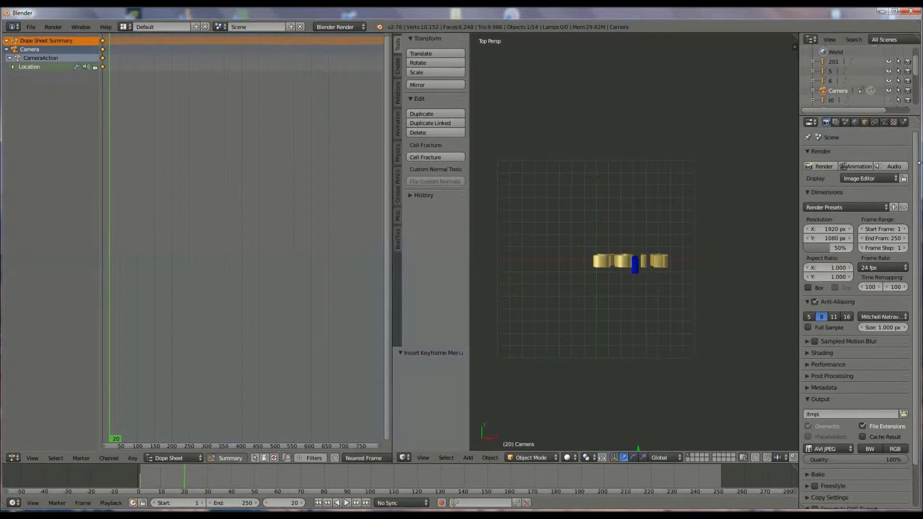
{"action": "left_click_drag", "start_coordinate": [918, 69], "coordinate": [920, 57]}
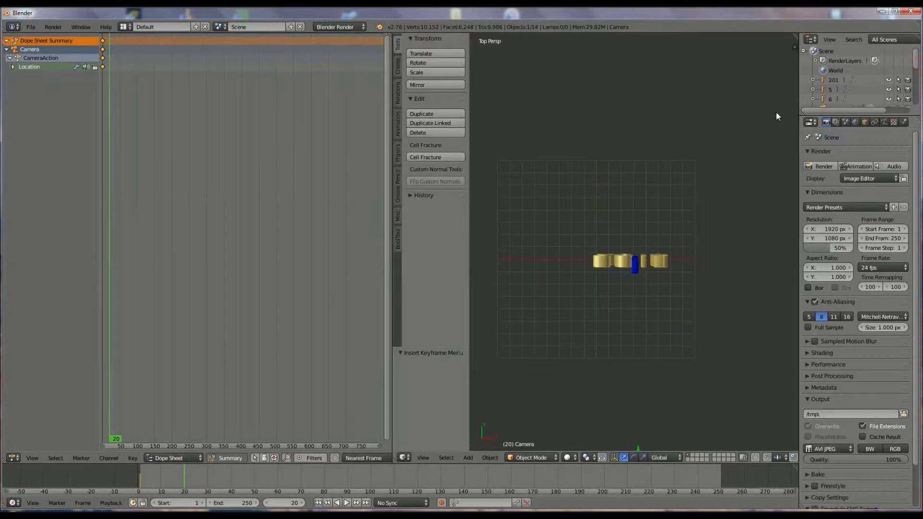
{"action": "middle_click_drag", "start_coordinate": [616, 272], "coordinate": [679, 289]}
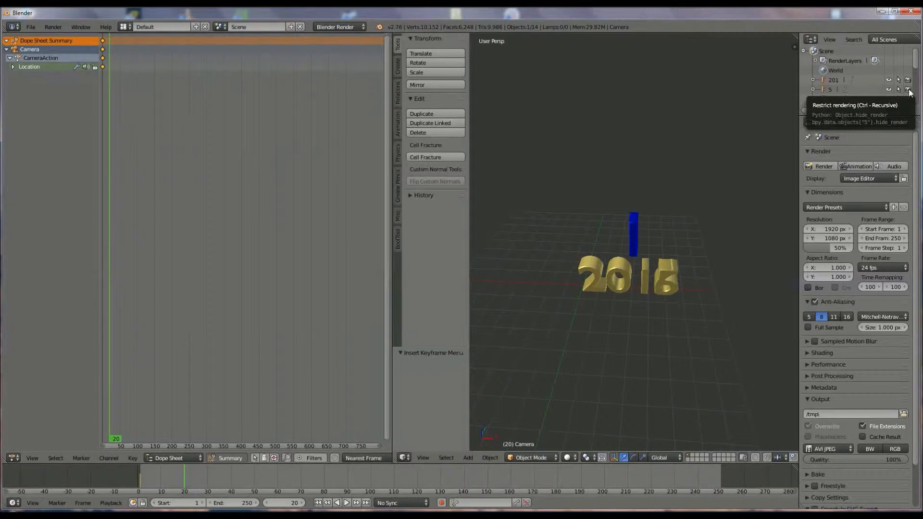
{"action": "key", "text": "i"}
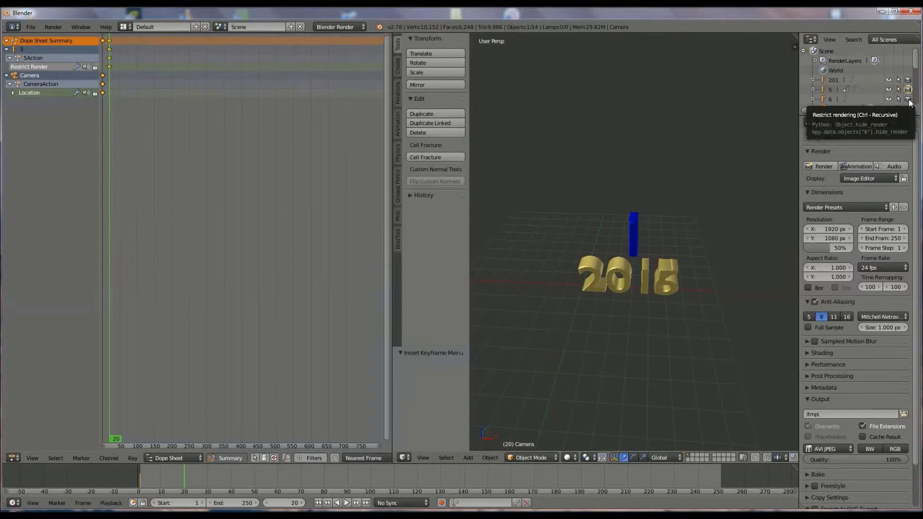
{"action": "left_click", "coordinate": [908, 99]}
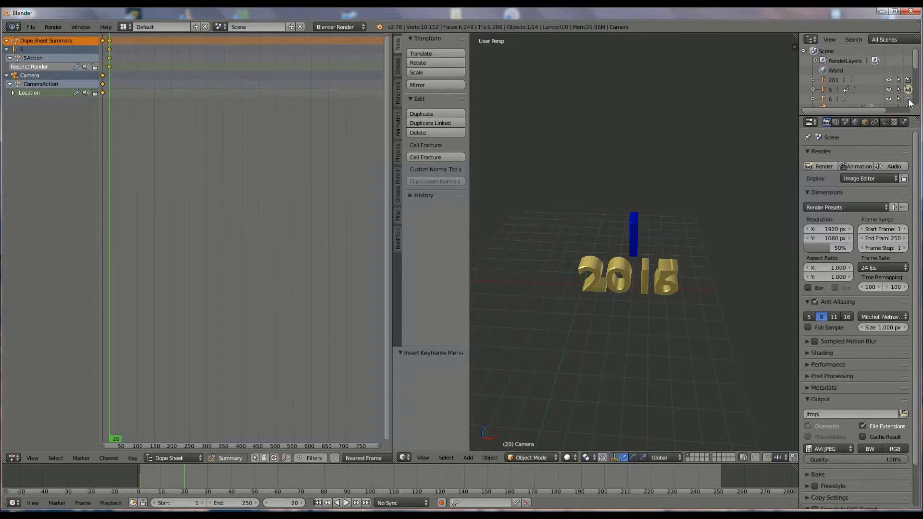
{"action": "key", "text": "i"}
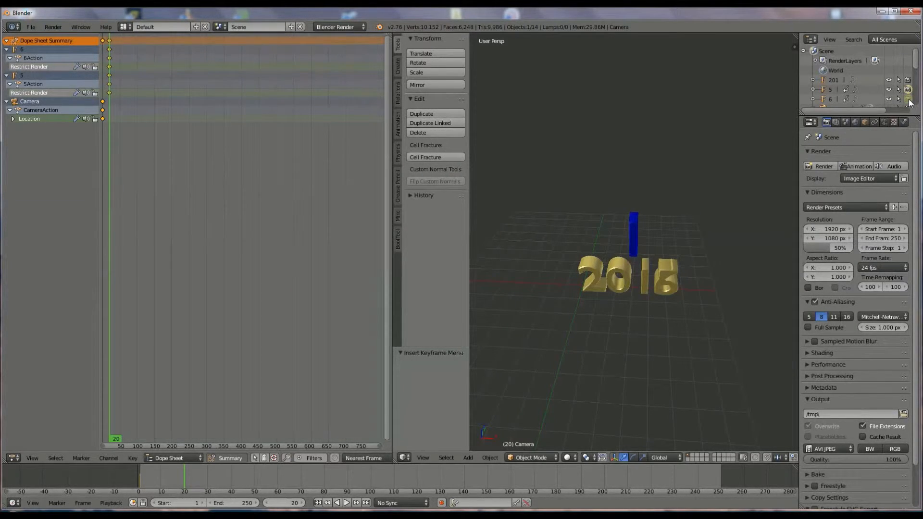
Step: At frame 20, disable rendering for digits t0 through t4 and keyframe that setting on t0 to t3
{"action": "left_click_drag", "start_coordinate": [915, 65], "coordinate": [917, 87]}
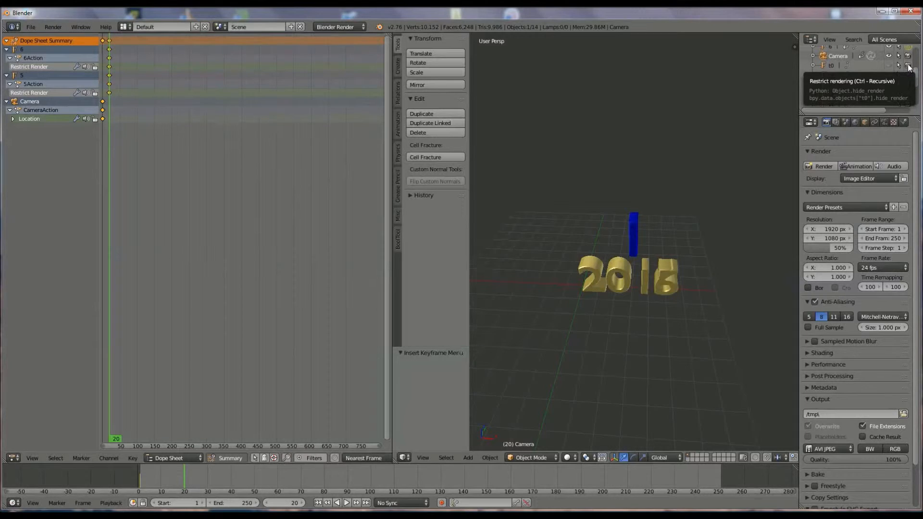
{"action": "left_click", "coordinate": [909, 67]}
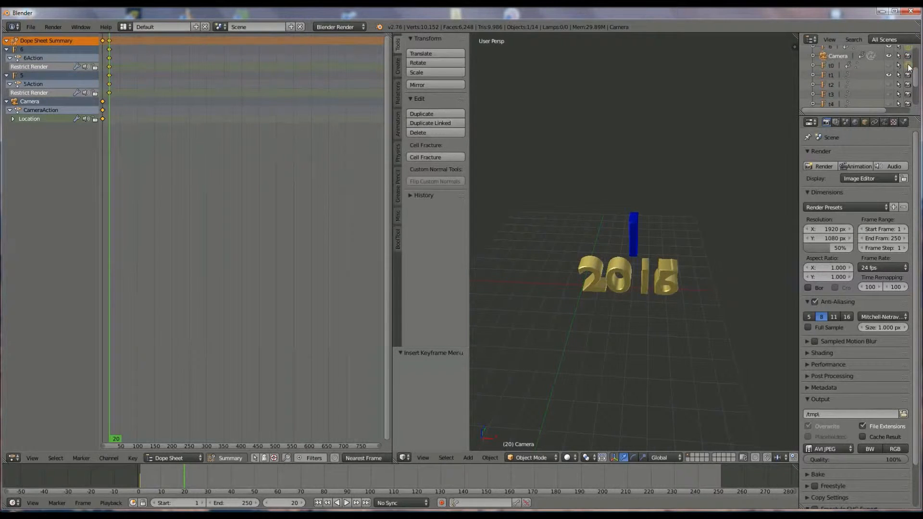
{"action": "left_click", "coordinate": [907, 78]}
{"action": "left_click", "coordinate": [908, 85]}
{"action": "left_click", "coordinate": [907, 95]}
{"action": "key", "text": "i"}
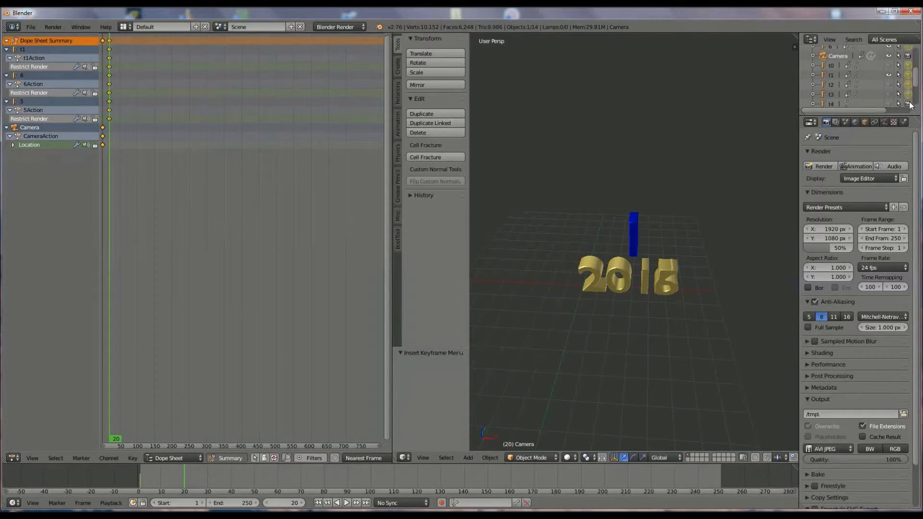
{"action": "left_click", "coordinate": [909, 102]}
{"action": "key", "text": "i"}
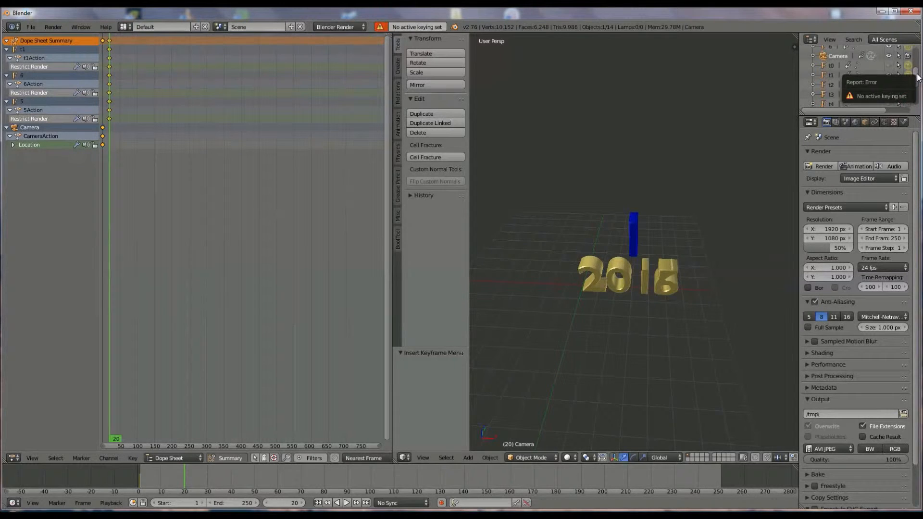
Step: At frame 20, keyframe digits t4 through t8 as excluded from rendering and t9 as renderable
{"action": "scroll", "coordinate": [911, 72], "scroll_direction": "down", "scroll_amount": 2}
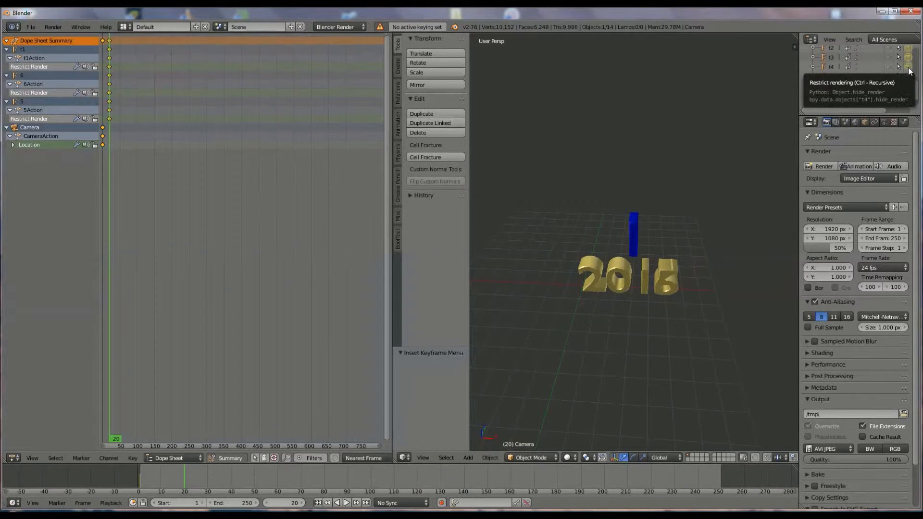
{"action": "key", "text": "i"}
{"action": "key", "text": "i"}
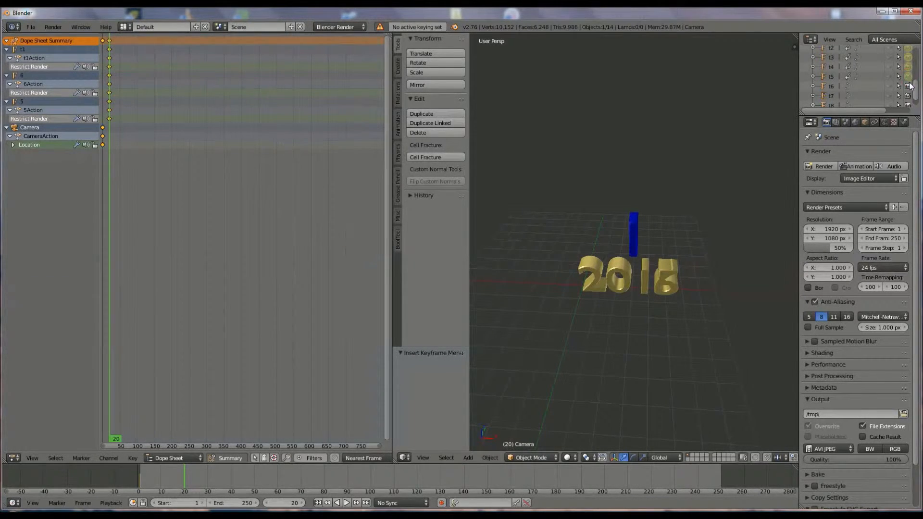
{"action": "key", "text": "i"}
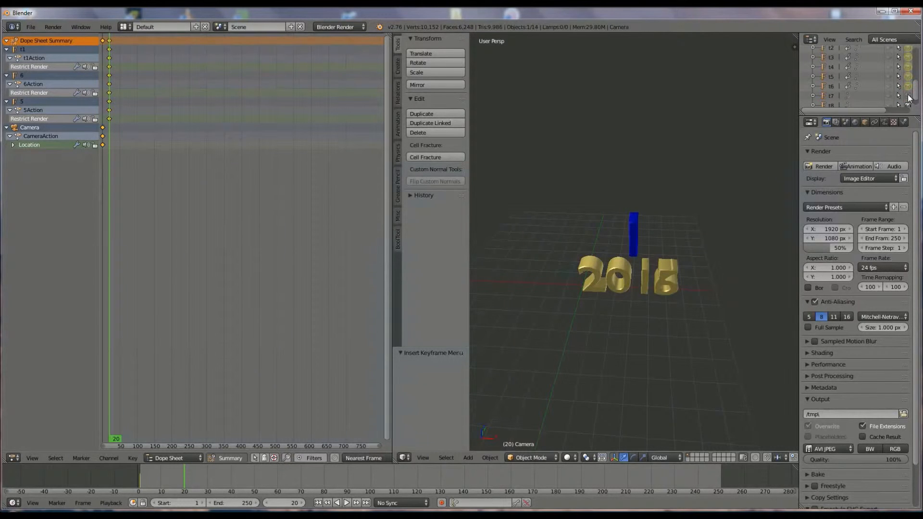
{"action": "key", "text": "i"}
{"action": "key", "text": "i"}
{"action": "scroll", "coordinate": [911, 106], "scroll_direction": "down", "scroll_amount": 1}
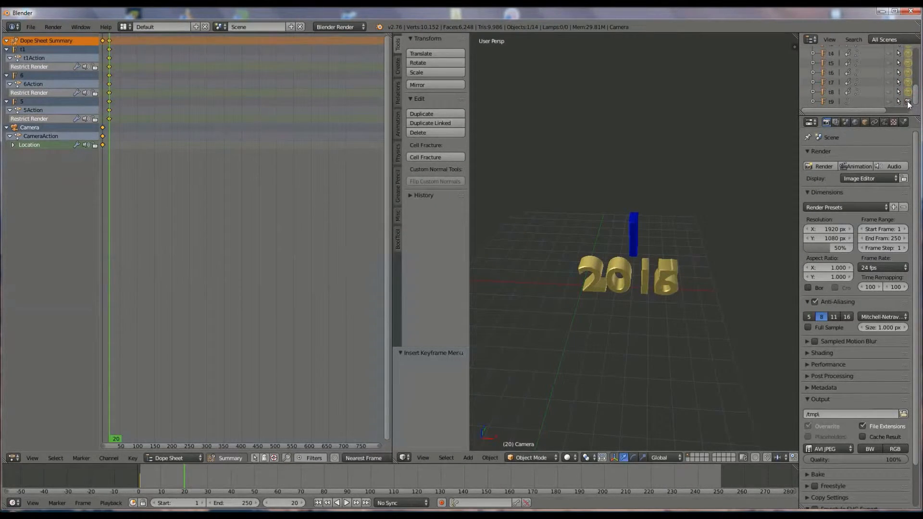
{"action": "key", "text": "i"}
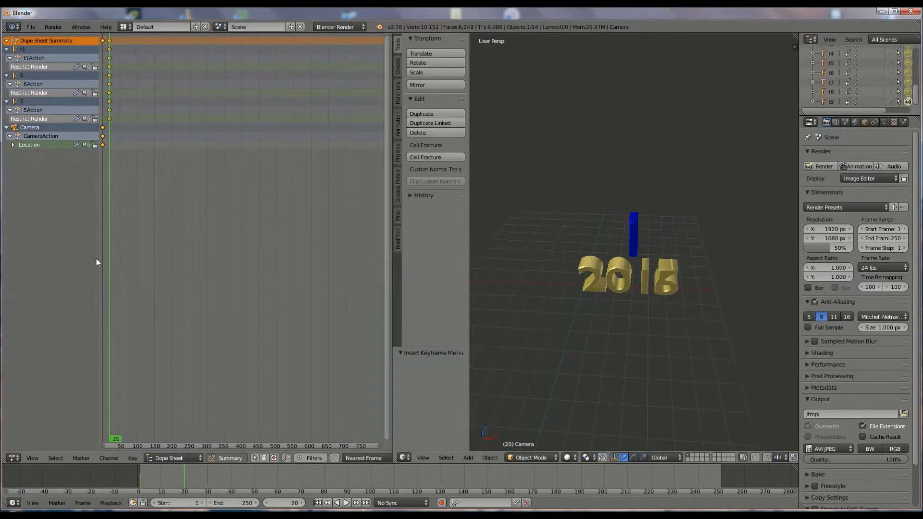
Step: At frame 40, keyframe t9 as excluded from rendering, t8 as renderable, and t7 through t4 as excluded
{"action": "left_click", "coordinate": [232, 474]}
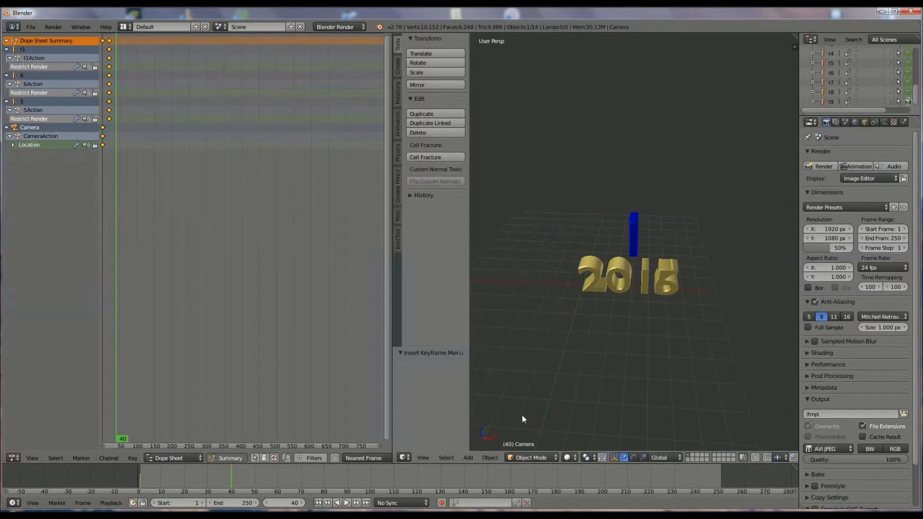
{"action": "left_click", "coordinate": [908, 101]}
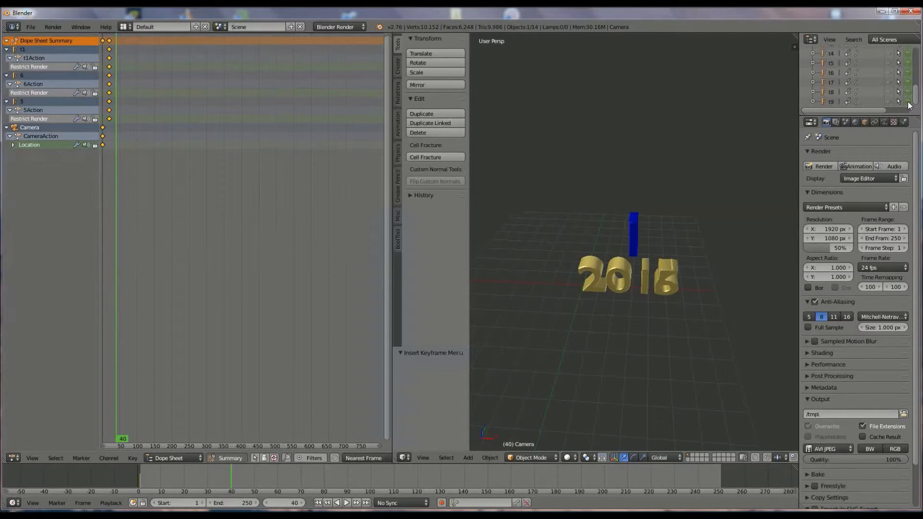
{"action": "left_click", "coordinate": [908, 93]}
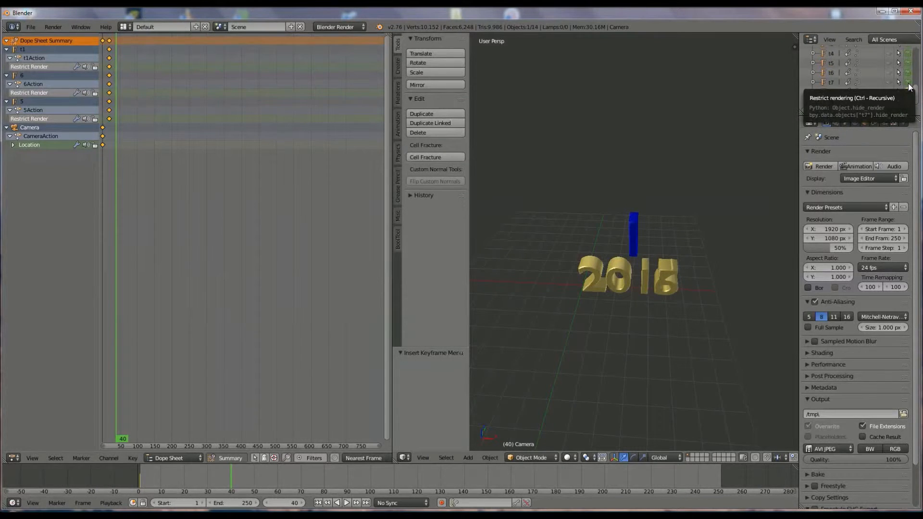
{"action": "left_click", "coordinate": [908, 83]}
{"action": "left_click", "coordinate": [907, 72]}
{"action": "left_click", "coordinate": [908, 63]}
{"action": "left_click", "coordinate": [908, 53]}
Step: At frame 40, keyframe t3 through t0 and object 6 as excluded from rendering and object 5 as renderable
{"action": "scroll", "coordinate": [909, 77], "scroll_direction": "up", "scroll_amount": 3}
{"action": "key", "text": "i"}
{"action": "key", "text": "i"}
{"action": "key", "text": "i"}
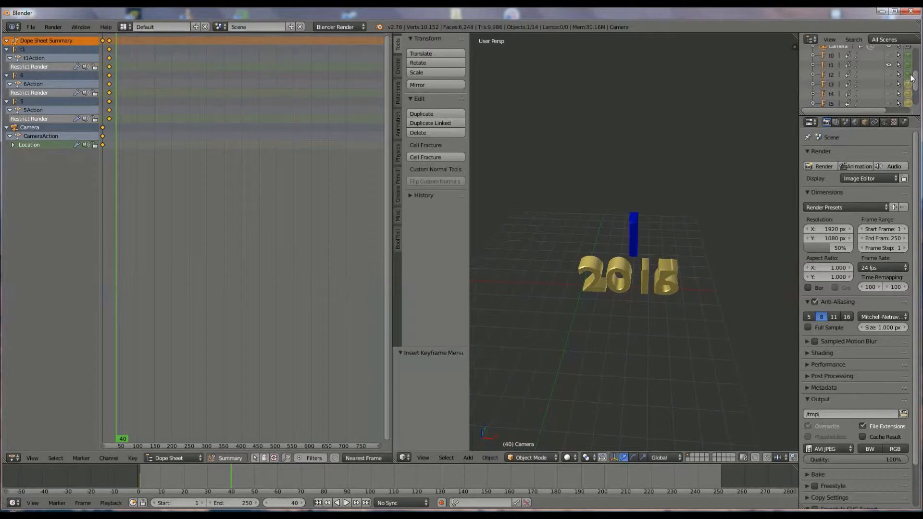
{"action": "left_click", "coordinate": [908, 55]}
{"action": "scroll", "coordinate": [913, 80], "scroll_direction": "up", "scroll_amount": 3}
{"action": "key", "text": "i"}
{"action": "key", "text": "i"}
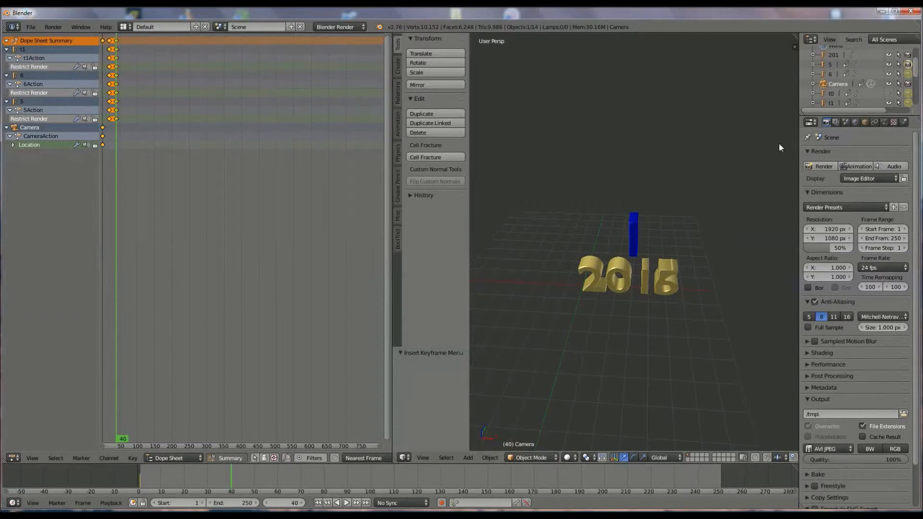
Step: At frame 60, keyframe t9 and t8 as excluded from rendering, t7 as renderable, and t6 and t5 as excluded
{"action": "left_click", "coordinate": [278, 479]}
{"action": "left_click_drag", "start_coordinate": [915, 74], "coordinate": [910, 103]}
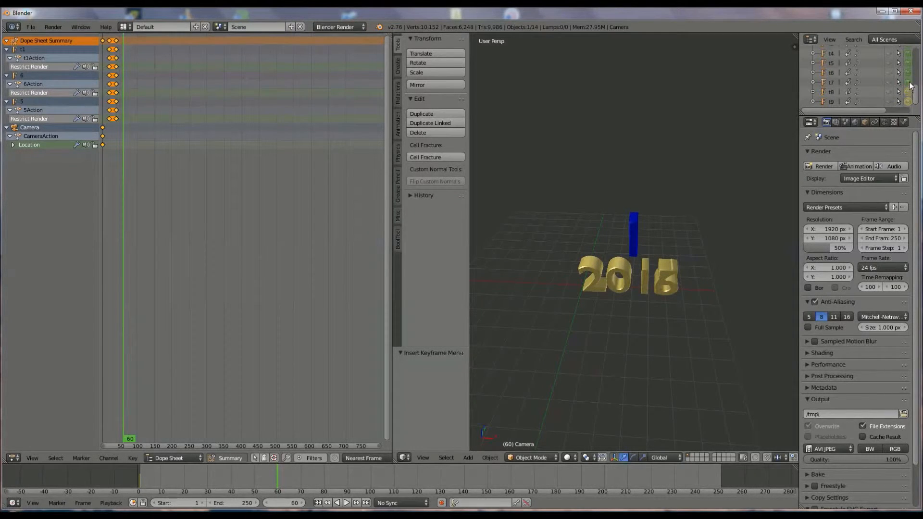
{"action": "left_click", "coordinate": [907, 82]}
{"action": "key", "text": "i"}
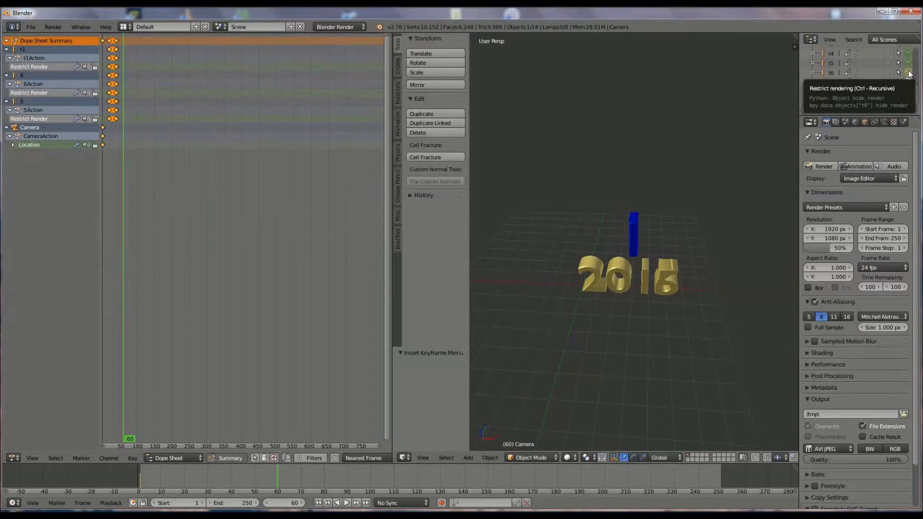
{"action": "key", "text": "i"}
{"action": "key", "text": "i"}
Step: At frame 60, keyframe t4 through t0 and object 6 as excluded from rendering, with object 5 renderable
{"action": "scroll", "coordinate": [909, 94], "scroll_direction": "up", "scroll_amount": 3}
{"action": "key", "text": "i"}
{"action": "key", "text": "i"}
{"action": "key", "text": "i"}
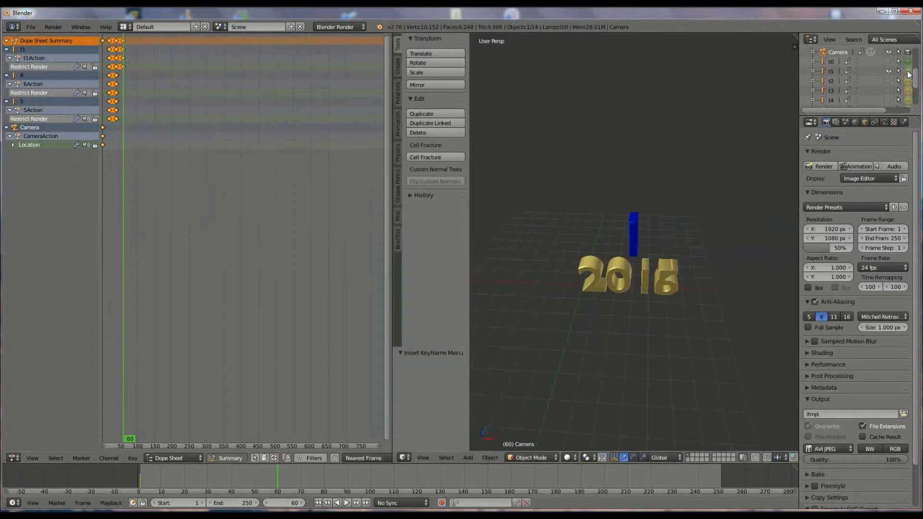
{"action": "key", "text": "i"}
{"action": "left_click_drag", "start_coordinate": [916, 78], "coordinate": [917, 68]}
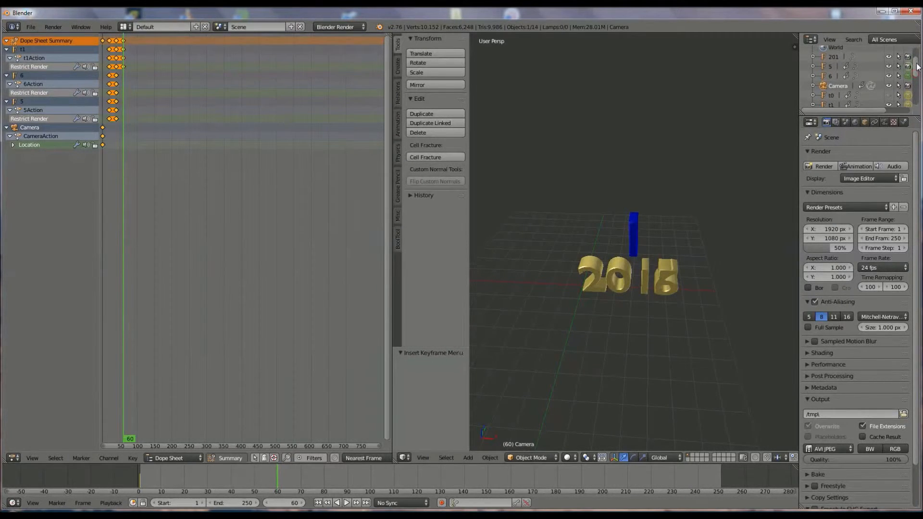
{"action": "key", "text": "i"}
{"action": "key", "text": "i"}
{"action": "scroll", "coordinate": [914, 72], "scroll_direction": "down", "scroll_amount": 4}
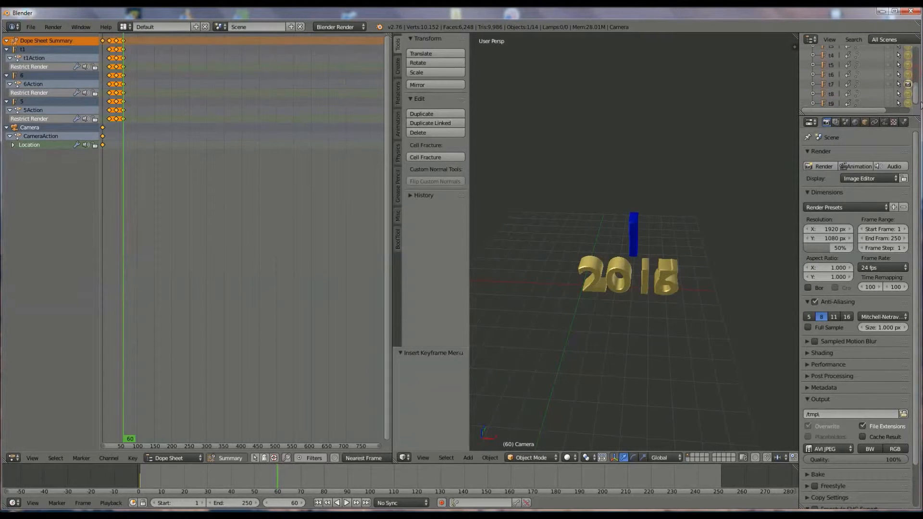
Step: At frame 80, keyframe t9, t8 and t7 as excluded from rendering and t6 as renderable
{"action": "left_click", "coordinate": [324, 474]}
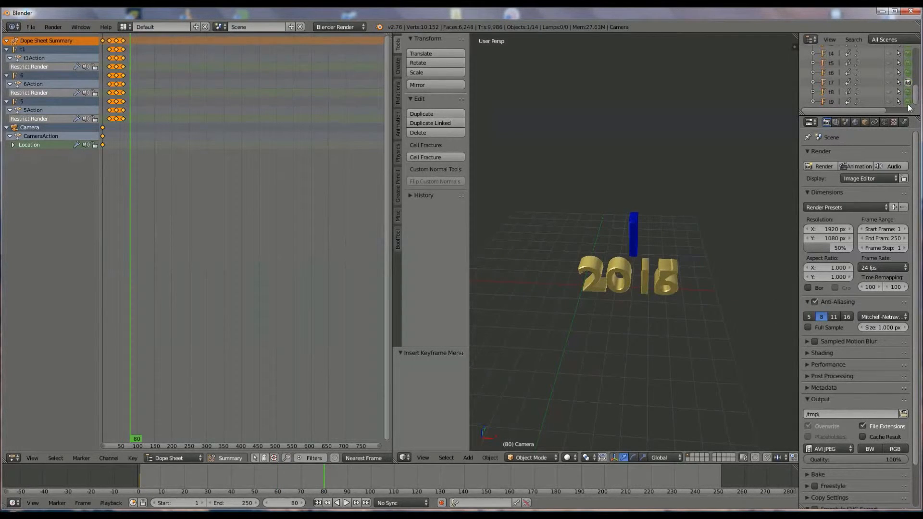
{"action": "key", "text": "i"}
{"action": "left_click", "coordinate": [908, 82]}
{"action": "key", "text": "i"}
{"action": "left_click", "coordinate": [908, 73]}
{"action": "key", "text": "i"}
Step: At frame 80, keyframe digits t5 through t0 as excluded from rendering
{"action": "left_click_drag", "start_coordinate": [917, 96], "coordinate": [921, 82]}
{"action": "key", "text": "i"}
{"action": "key", "text": "i"}
{"action": "key", "text": "i"}
{"action": "key", "text": "i"}
{"action": "key", "text": "i"}
{"action": "key", "text": "i"}
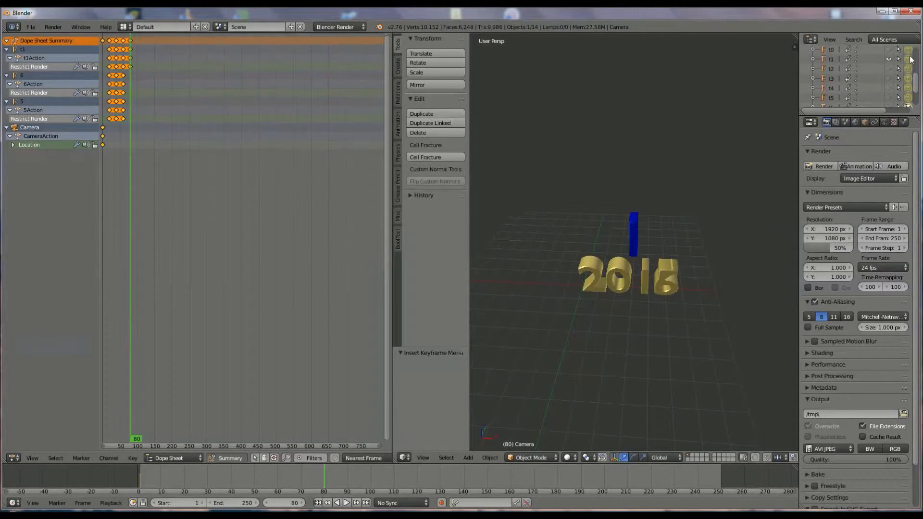
Step: At frame 80, keyframe object 6 as excluded from rendering and object 5 as renderable
{"action": "left_click_drag", "start_coordinate": [916, 80], "coordinate": [916, 104]}
{"action": "key", "text": "i"}
{"action": "key", "text": "i"}
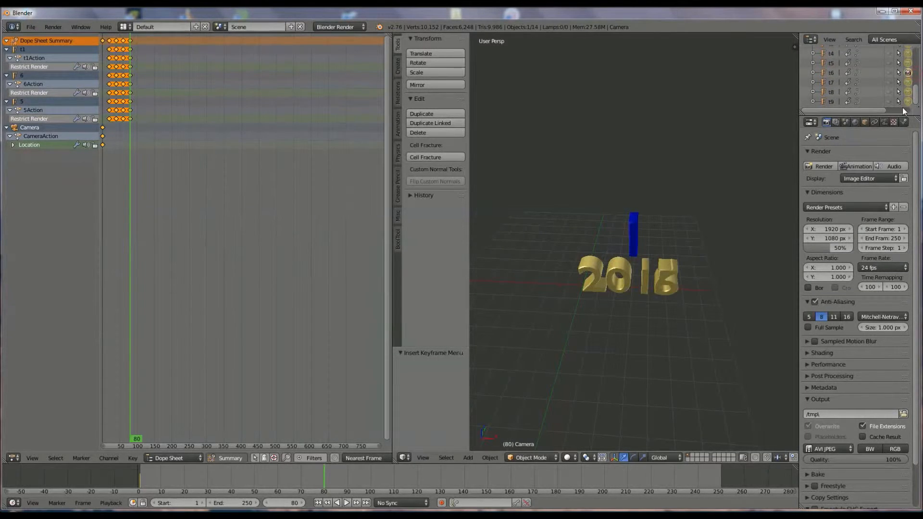
Step: At frame 100, keyframe t9 through t6 as excluded from rendering and t5 as renderable
{"action": "left_click", "coordinate": [370, 477]}
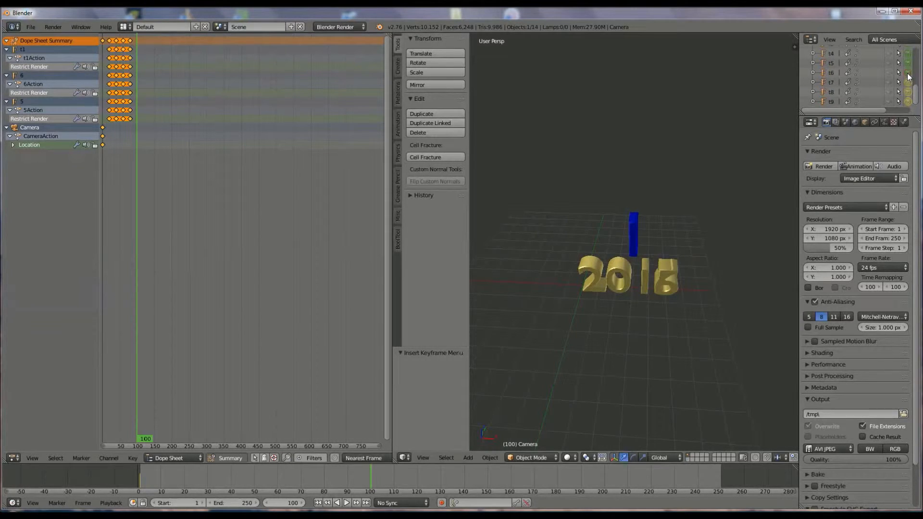
{"action": "key", "text": "i"}
{"action": "left_click_drag", "start_coordinate": [916, 91], "coordinate": [916, 82]}
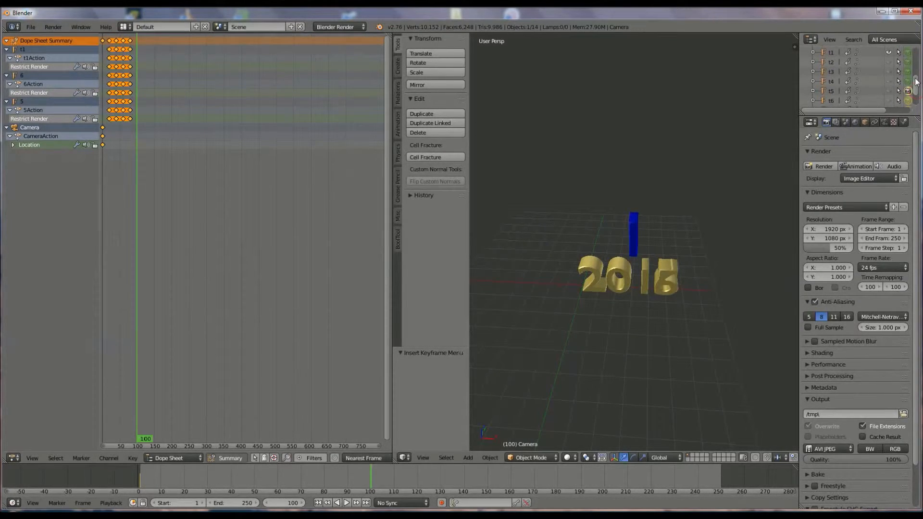
Step: At frame 100, keyframe t4 through t0 and object 6 as excluded from rendering, with object 5 renderable
{"action": "key", "text": "i"}
{"action": "key", "text": "i"}
{"action": "key", "text": "i"}
{"action": "key", "text": "i"}
{"action": "left_click_drag", "start_coordinate": [917, 81], "coordinate": [917, 68]}
{"action": "key", "text": "i"}
{"action": "key", "text": "i"}
{"action": "left_click_drag", "start_coordinate": [917, 72], "coordinate": [919, 112]}
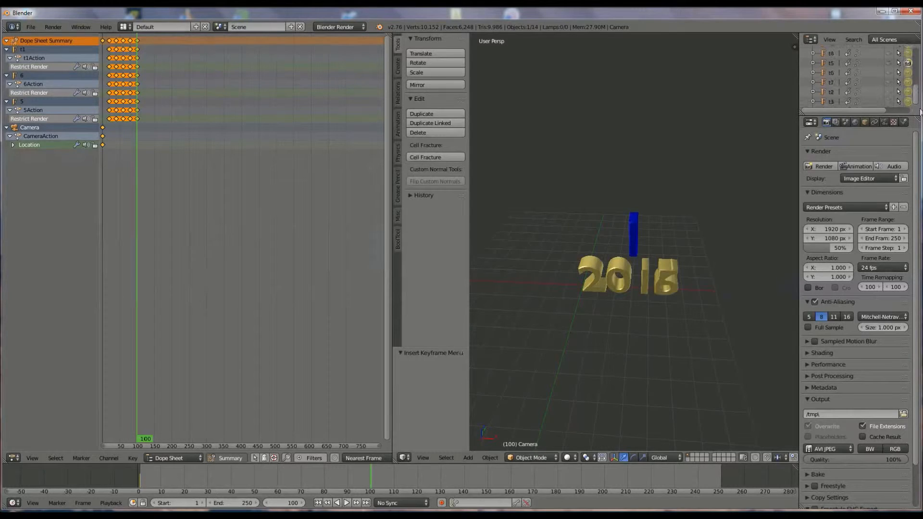
Step: At frame 120, keyframe t9 through t5 as excluded from rendering
{"action": "left_click", "coordinate": [416, 480]}
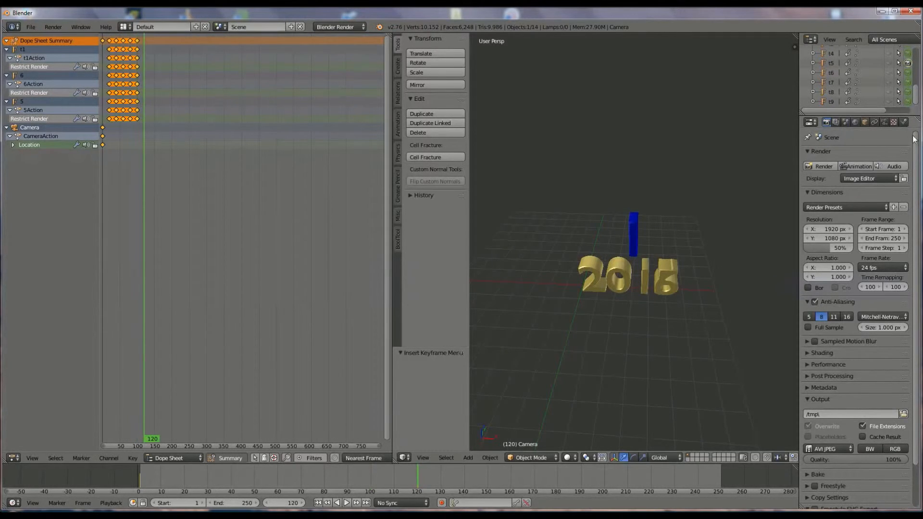
{"action": "key", "text": "i"}
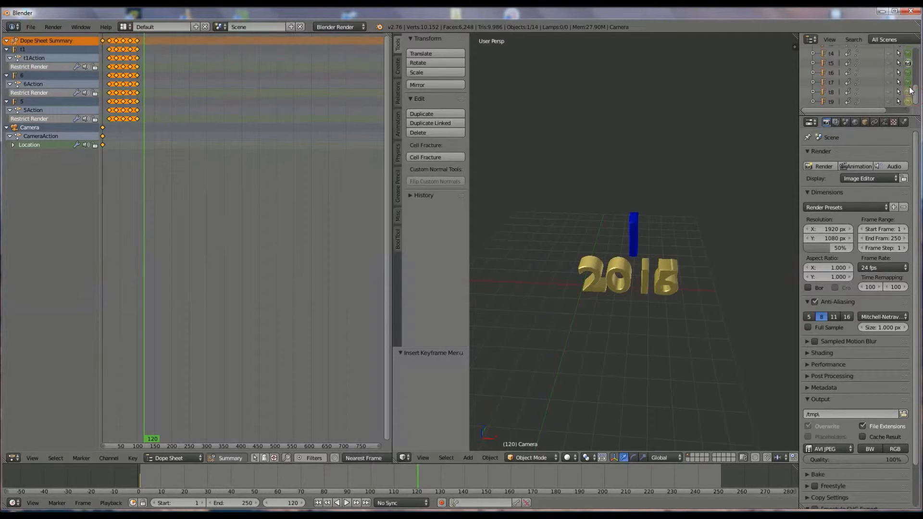
{"action": "key", "text": "i"}
{"action": "key", "text": "i"}
Step: At frame 120, keyframe t4 and object 5 as renderable, and t3 through t0 and object 6 as excluded
{"action": "scroll", "coordinate": [910, 95], "scroll_direction": "up", "scroll_amount": 3}
{"action": "key", "text": "i"}
{"action": "key", "text": "i"}
{"action": "key", "text": "i"}
{"action": "key", "text": "i"}
{"action": "scroll", "coordinate": [915, 76], "scroll_direction": "up", "scroll_amount": 4}
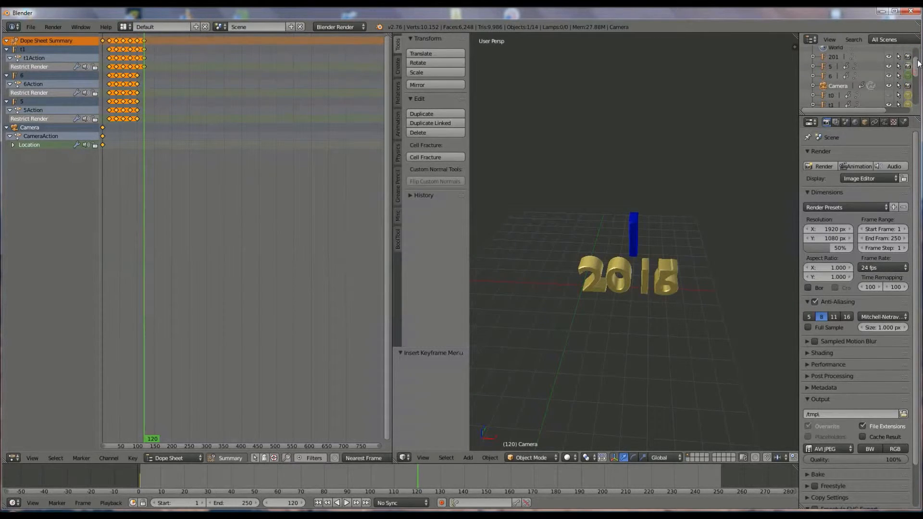
{"action": "key", "text": "i"}
{"action": "key", "text": "i"}
{"action": "scroll", "coordinate": [911, 77], "scroll_direction": "down", "scroll_amount": 5}
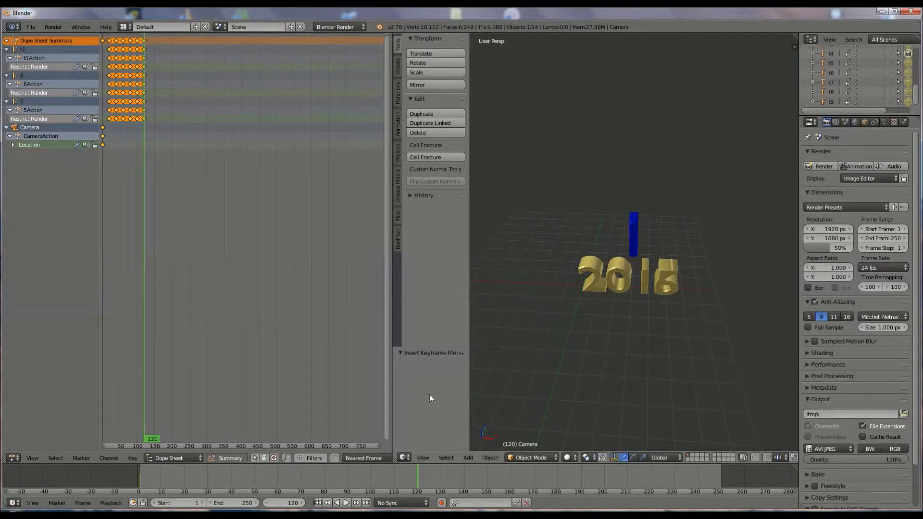
Step: At frame 140, keyframe t9 through t4 as excluded from rendering
{"action": "left_click", "coordinate": [463, 482]}
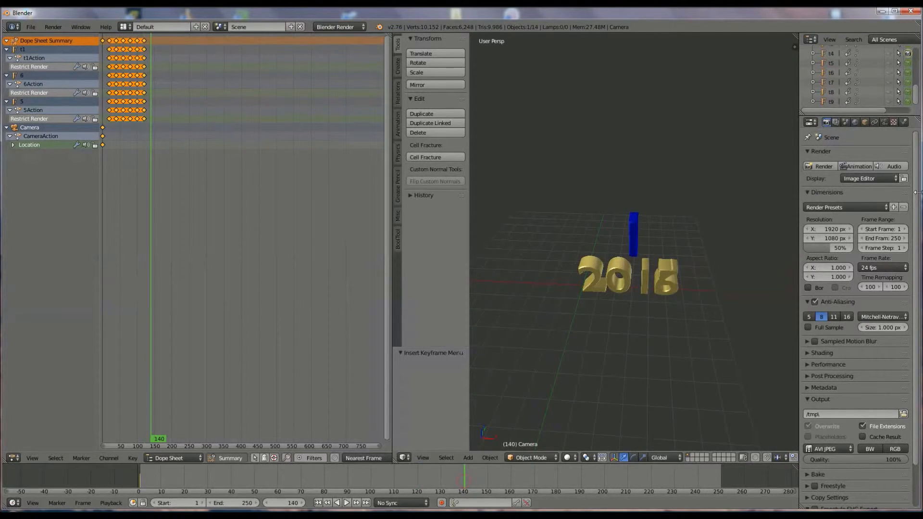
{"action": "key", "text": "i"}
{"action": "key", "text": "i"}
{"action": "key", "text": "i"}
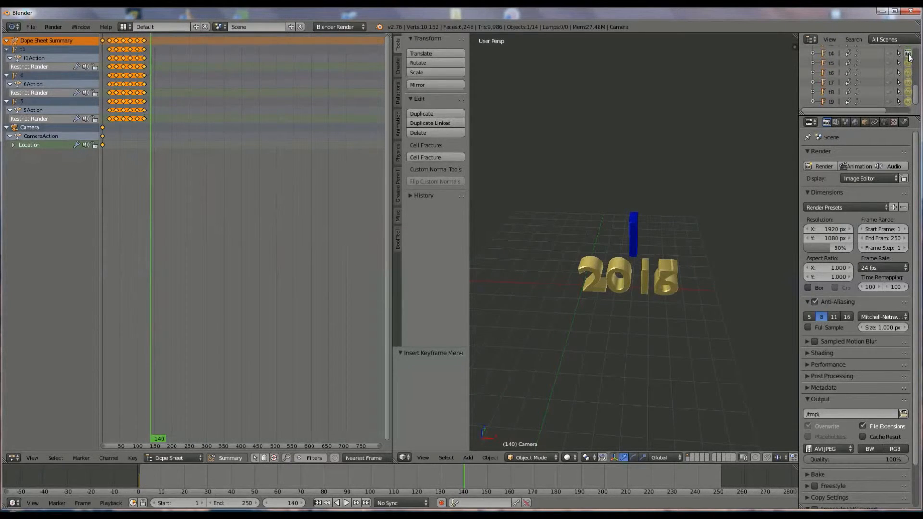
{"action": "key", "text": "i"}
Step: At frame 140, keyframe t3 and object 5 as renderable, and t2 through t0 and object 6 as excluded
{"action": "left_click_drag", "start_coordinate": [916, 92], "coordinate": [919, 80]}
{"action": "key", "text": "i"}
{"action": "scroll", "coordinate": [916, 67], "scroll_direction": "up", "scroll_amount": 3}
{"action": "scroll", "coordinate": [917, 67], "scroll_direction": "up", "scroll_amount": 1}
{"action": "key", "text": "i"}
{"action": "key", "text": "i"}
{"action": "scroll", "coordinate": [915, 71], "scroll_direction": "down", "scroll_amount": 8}
Step: At frame 160, keyframe t9 through t3 as excluded from rendering
{"action": "left_click", "coordinate": [509, 474]}
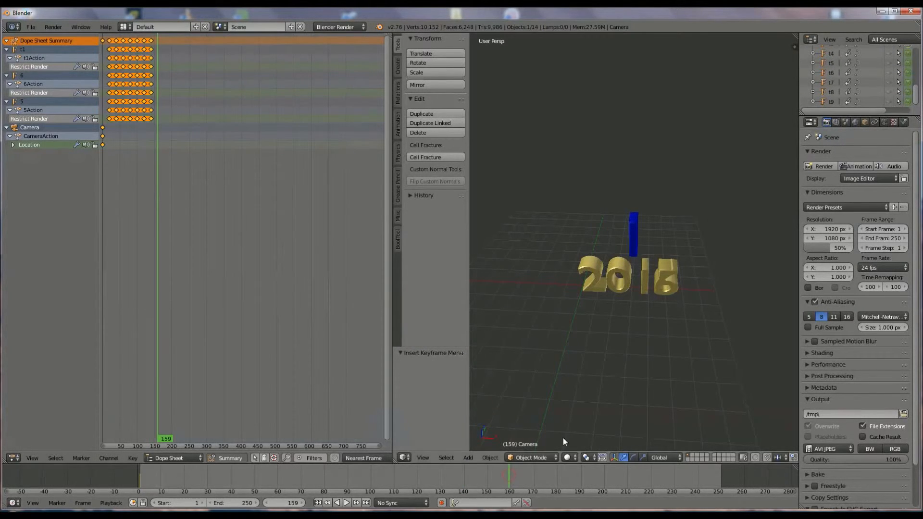
{"action": "left_click", "coordinate": [511, 481]}
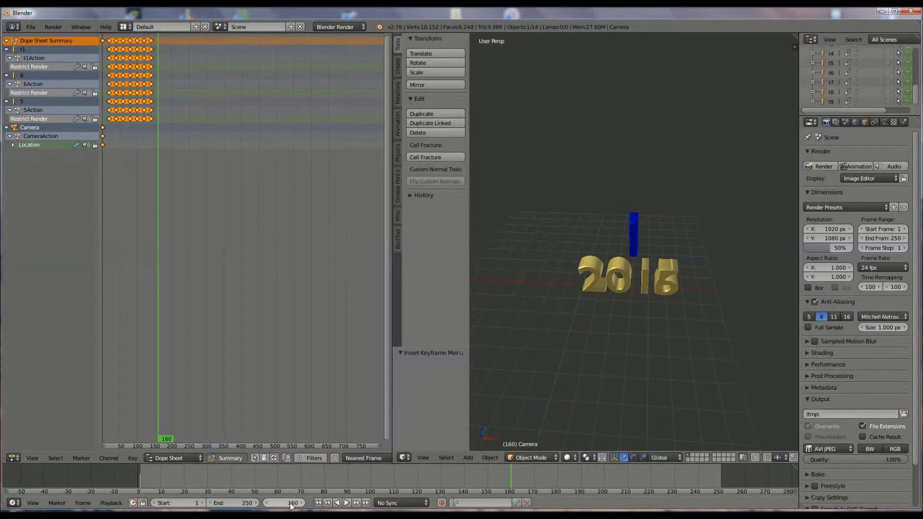
{"action": "key", "text": "i"}
{"action": "key", "text": "i"}
{"action": "key", "text": "i"}
{"action": "key", "text": "i"}
{"action": "scroll", "coordinate": [913, 83], "scroll_direction": "up", "scroll_amount": 3}
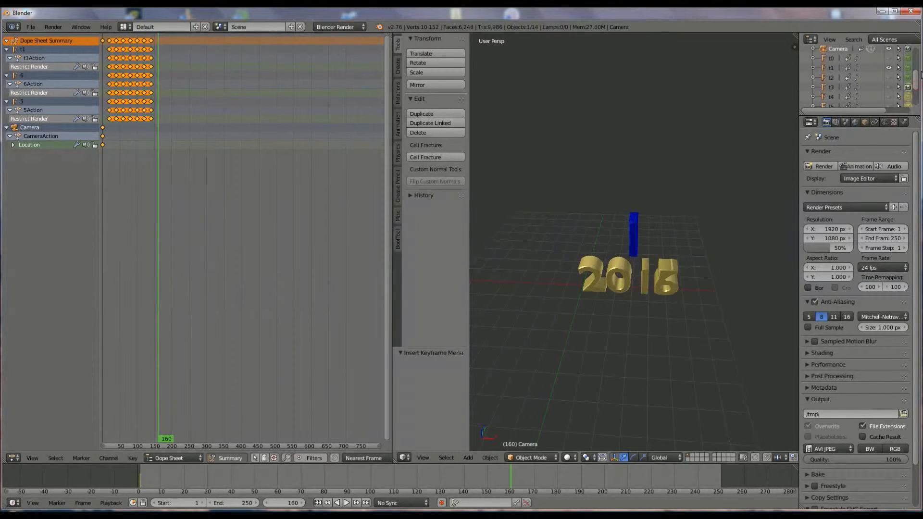
{"action": "key", "text": "i"}
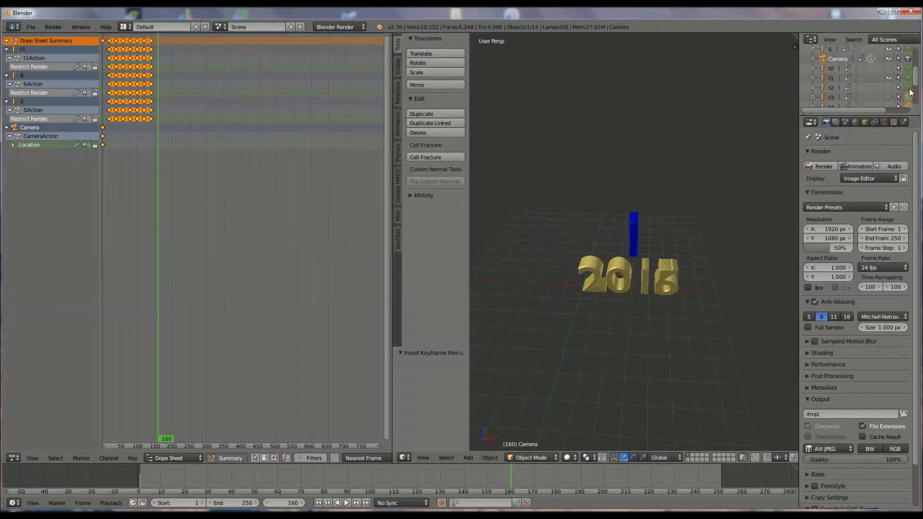
Step: At frame 160, keyframe t2 and the camera as renderable, and t1 and t0 as excluded from rendering
{"action": "key", "text": "i"}
{"action": "key", "text": "i"}
{"action": "key", "text": "i"}
{"action": "key", "text": "i"}
Step: At frame 160, keyframe object 6 as excluded from rendering and object 5 as renderable
{"action": "scroll", "coordinate": [915, 81], "scroll_direction": "up", "scroll_amount": 3}
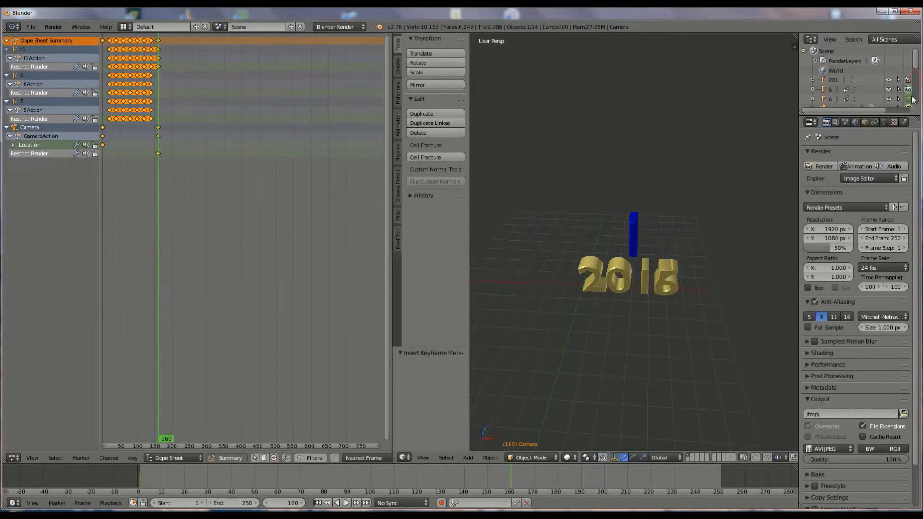
{"action": "scroll", "coordinate": [918, 67], "scroll_direction": "down", "scroll_amount": 2}
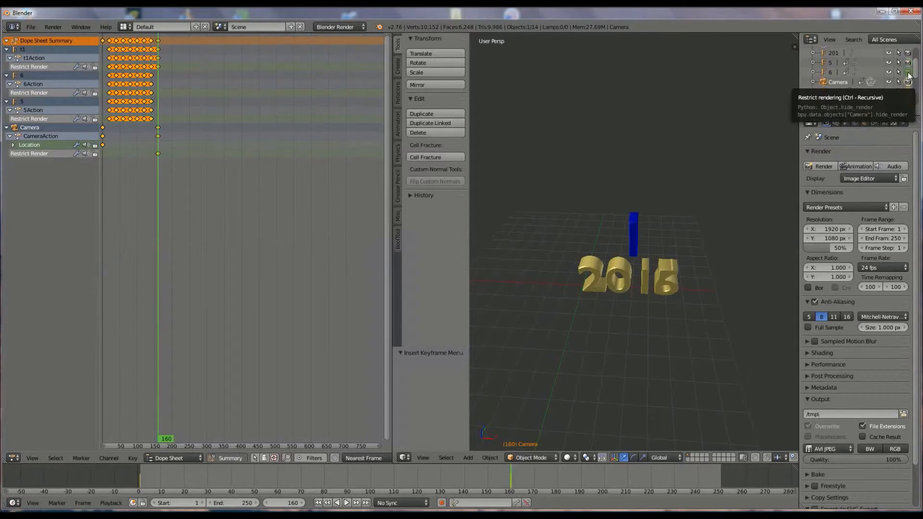
{"action": "key", "text": "i"}
{"action": "key", "text": "i"}
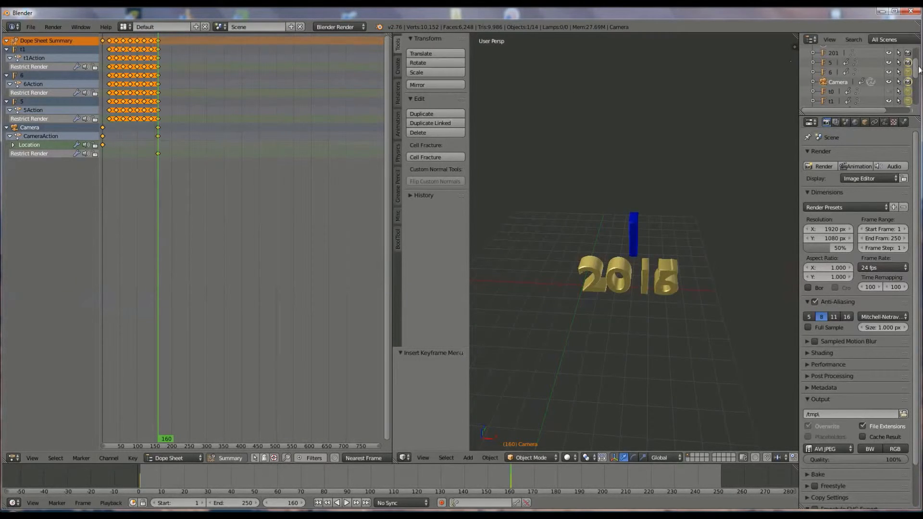
{"action": "scroll", "coordinate": [917, 72], "scroll_direction": "down", "scroll_amount": 4}
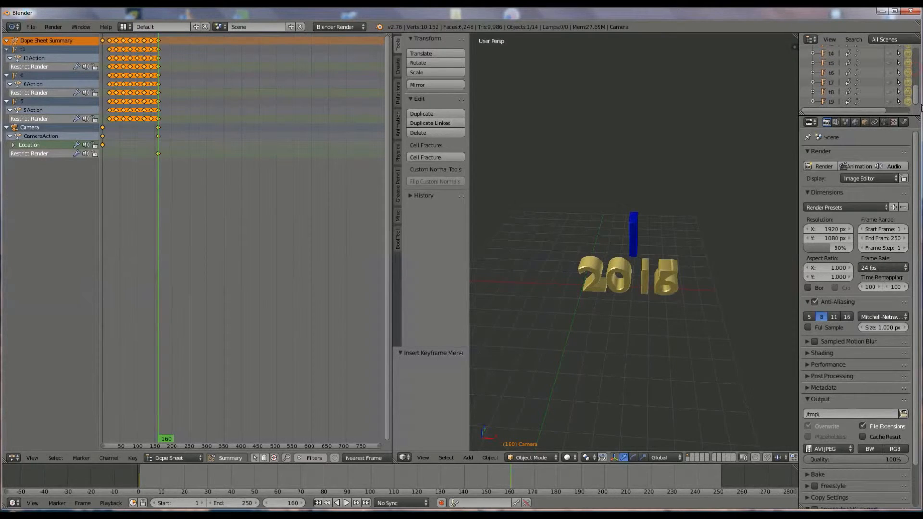
Step: At frame 180, keyframe t9 through t4 as excluded from rendering
{"action": "left_click", "coordinate": [558, 480]}
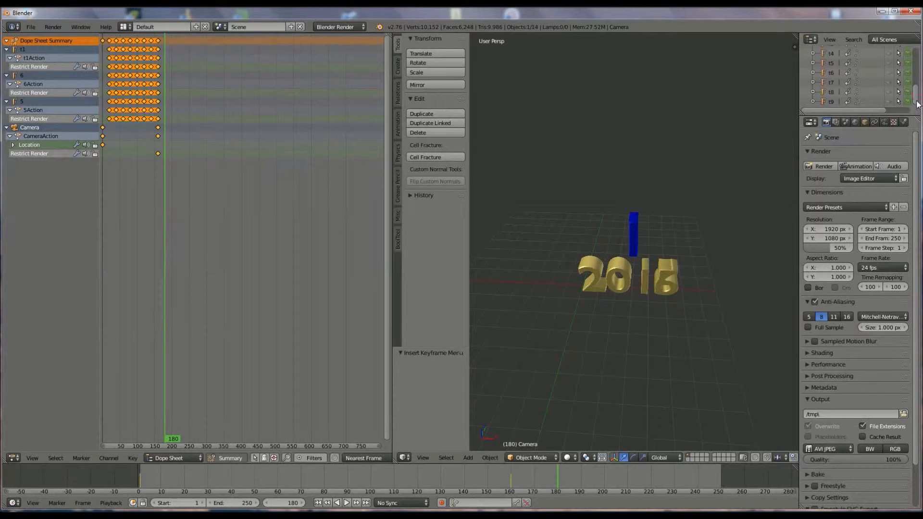
{"action": "key", "text": "i"}
{"action": "key", "text": "i"}
{"action": "key", "text": "i"}
{"action": "key", "text": "i"}
{"action": "key", "text": "i"}
{"action": "key", "text": "i"}
Step: At frame 180, keyframe t3 and t2 as excluded from rendering and t1 as renderable
{"action": "scroll", "coordinate": [916, 88], "scroll_direction": "up", "scroll_amount": 3}
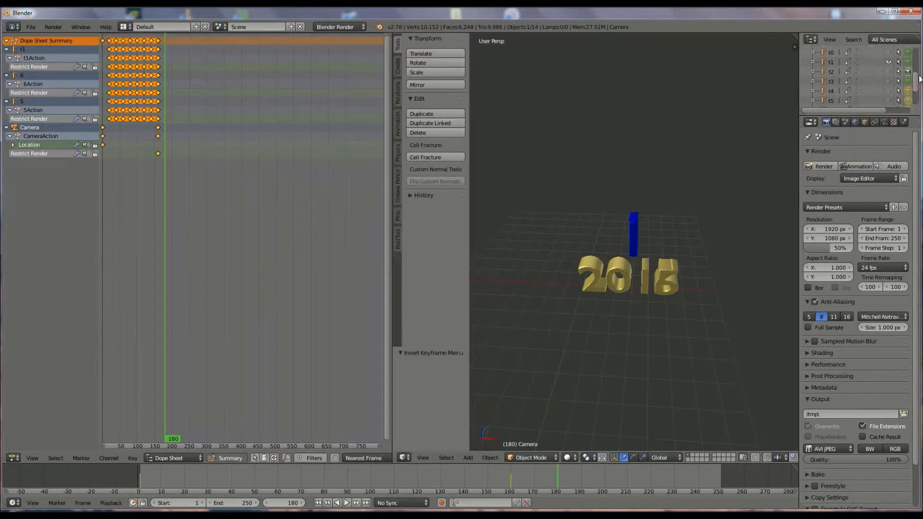
{"action": "key", "text": "i"}
{"action": "key", "text": "i"}
{"action": "left_click", "coordinate": [908, 69]}
{"action": "key", "text": "i"}
Step: At frame 180, keyframe t0 and object 6 as excluded from rendering, with the camera and object 5 renderable
{"action": "scroll", "coordinate": [918, 83], "scroll_direction": "up", "scroll_amount": 2}
{"action": "scroll", "coordinate": [915, 85], "scroll_direction": "up", "scroll_amount": 1}
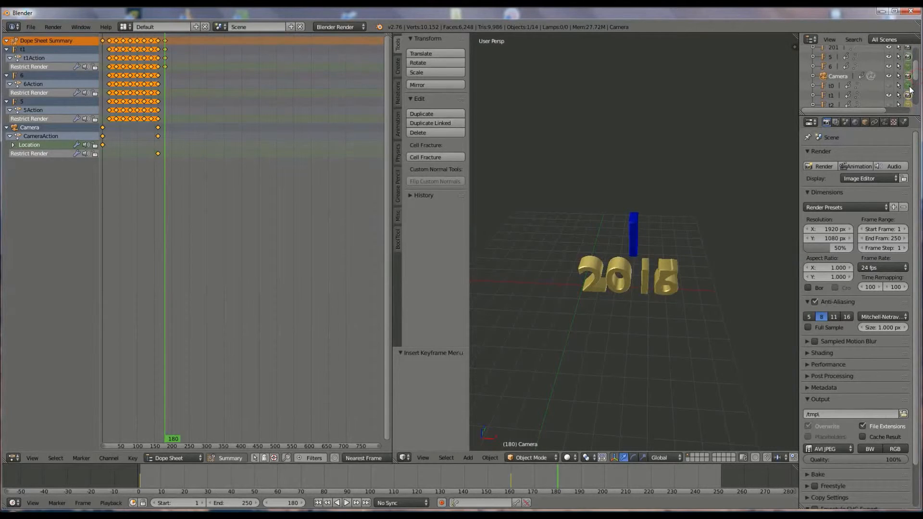
{"action": "key", "text": "i"}
{"action": "left_click_drag", "start_coordinate": [916, 72], "coordinate": [915, 114]}
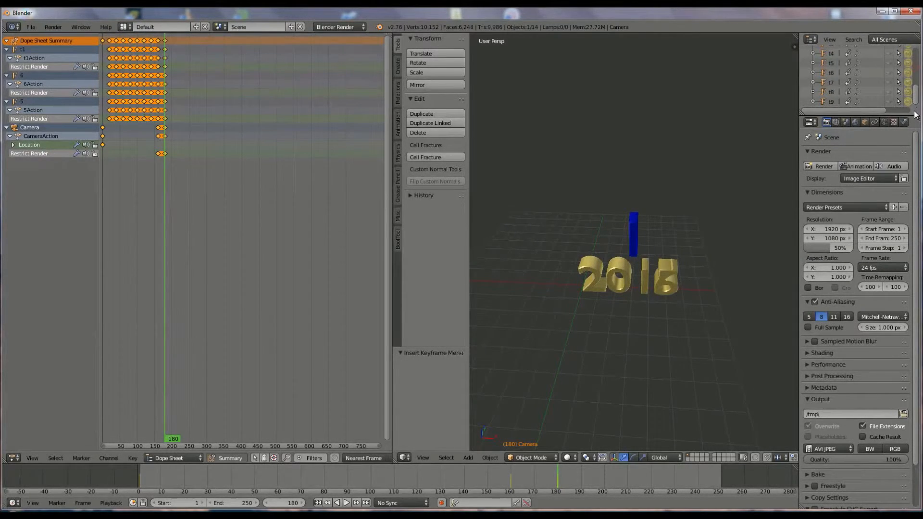
Step: At frame 200, keyframe t9 through t4 as excluded from rendering
{"action": "left_click", "coordinate": [604, 479]}
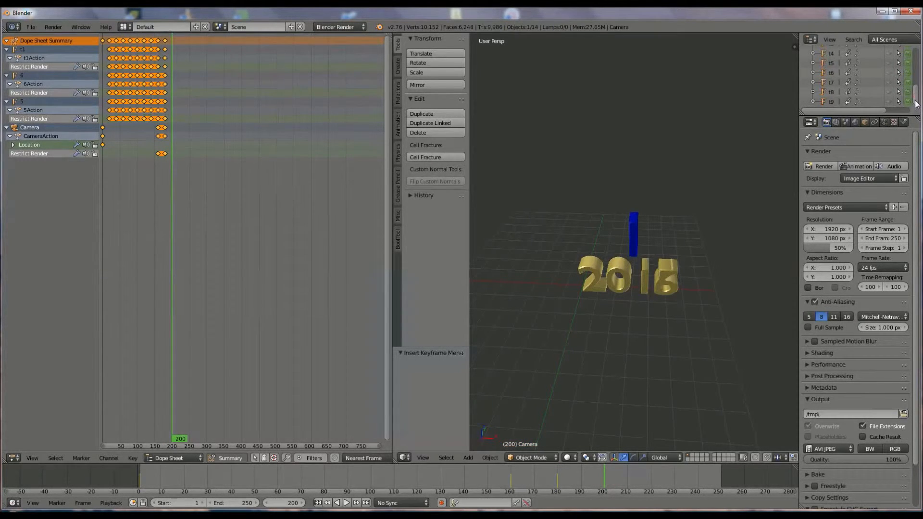
{"action": "key", "text": "i"}
{"action": "key", "text": "i"}
{"action": "key", "text": "i"}
{"action": "key", "text": "i"}
{"action": "key", "text": "i"}
{"action": "key", "text": "i"}
Step: At frame 200, keyframe t3, t2 and t1 as excluded from rendering and t0 as renderable
{"action": "scroll", "coordinate": [913, 98], "scroll_direction": "up", "scroll_amount": 5}
{"action": "key", "text": "i"}
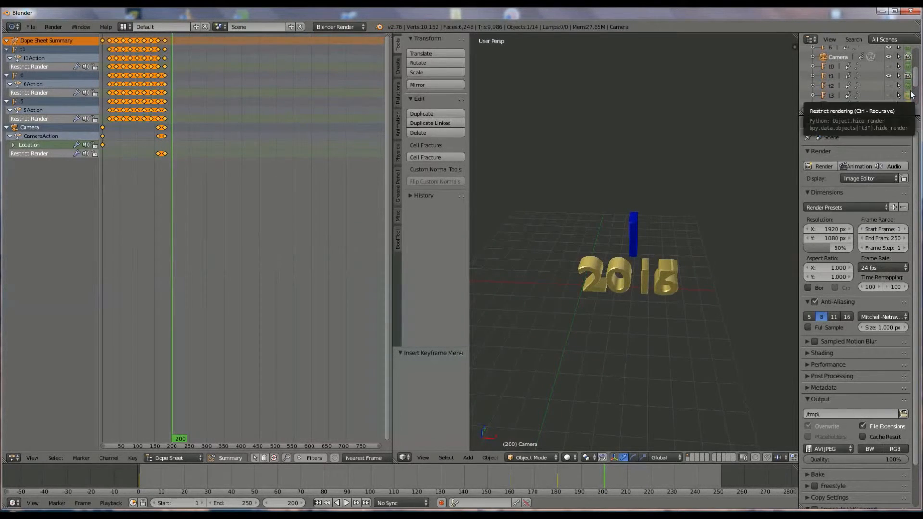
{"action": "key", "text": "i"}
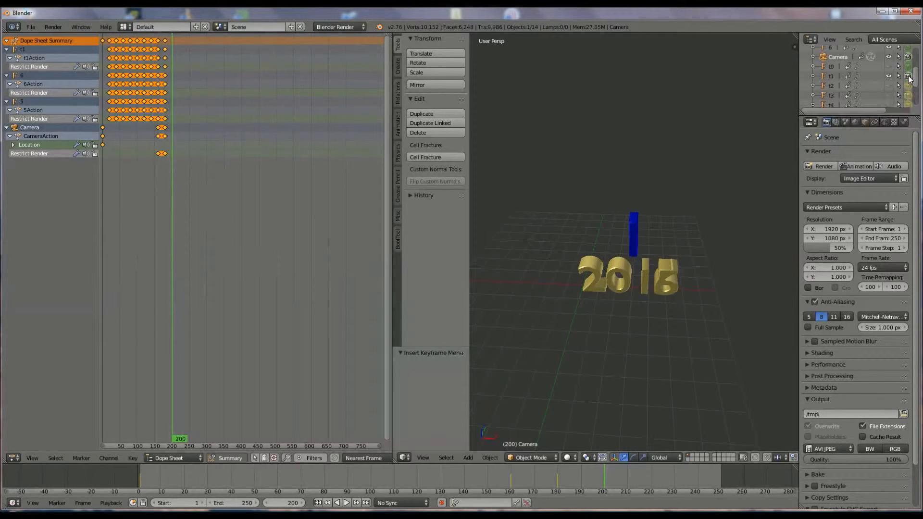
{"action": "key", "text": "i"}
{"action": "key", "text": "i"}
Step: At frame 200, keyframe the camera and object 6 as renderable and object 5 as excluded from rendering
{"action": "left_click_drag", "start_coordinate": [917, 79], "coordinate": [918, 70]}
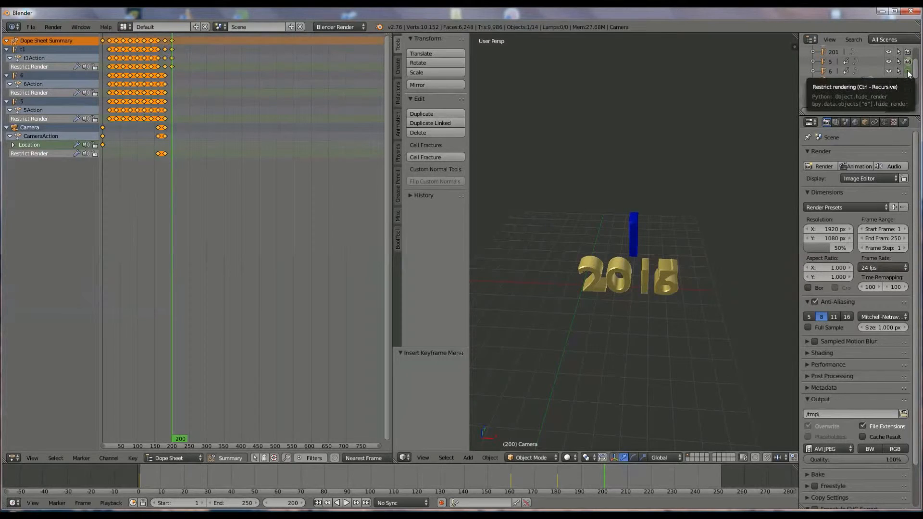
{"action": "key", "text": "i"}
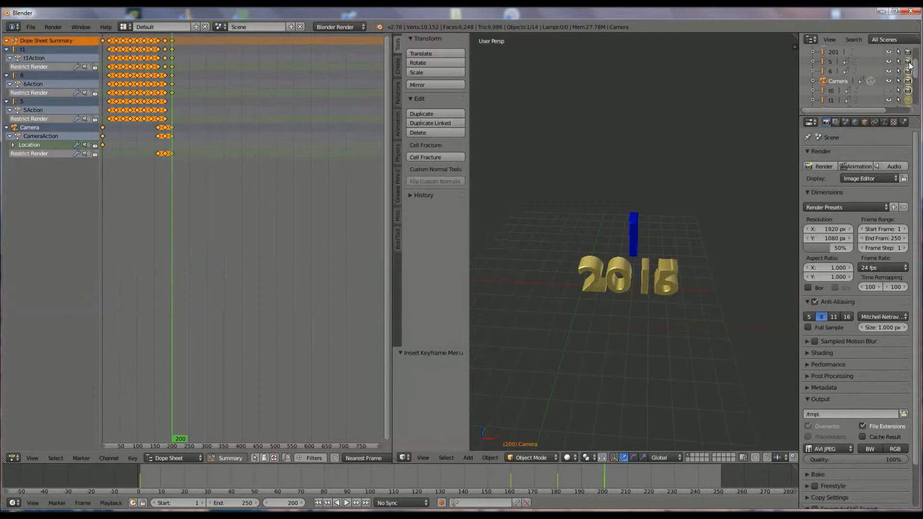
{"action": "key", "text": "i"}
{"action": "scroll", "coordinate": [918, 81], "scroll_direction": "down", "scroll_amount": 4}
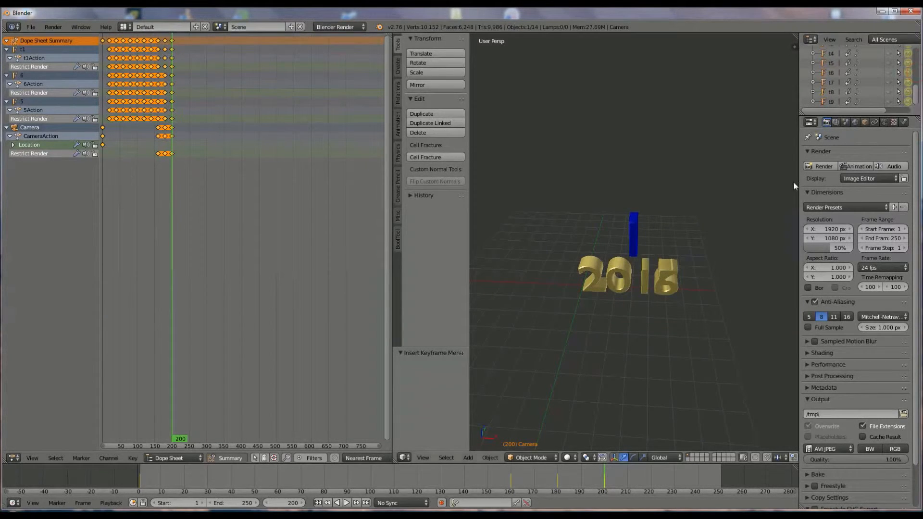
Step: At frame 220, keyframe t9 through t5 as excluded from rendering
{"action": "left_click", "coordinate": [651, 478]}
{"action": "key", "text": "i"}
{"action": "key", "text": "i"}
{"action": "key", "text": "i"}
{"action": "key", "text": "i"}
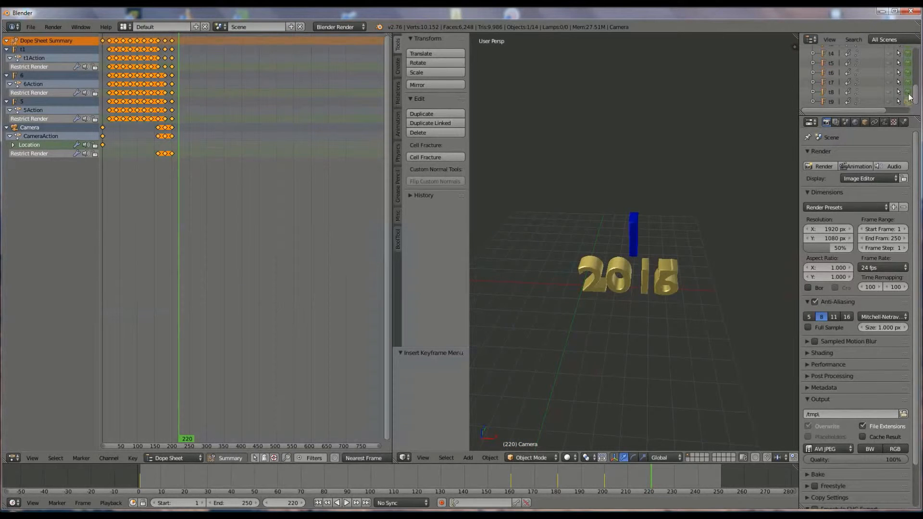
{"action": "key", "text": "i"}
Step: At frame 220, keyframe t4 through t1 as excluded from rendering
{"action": "scroll", "coordinate": [912, 89], "scroll_direction": "up", "scroll_amount": 3}
{"action": "key", "text": "i"}
{"action": "key", "text": "i"}
{"action": "key", "text": "i"}
{"action": "key", "text": "i"}
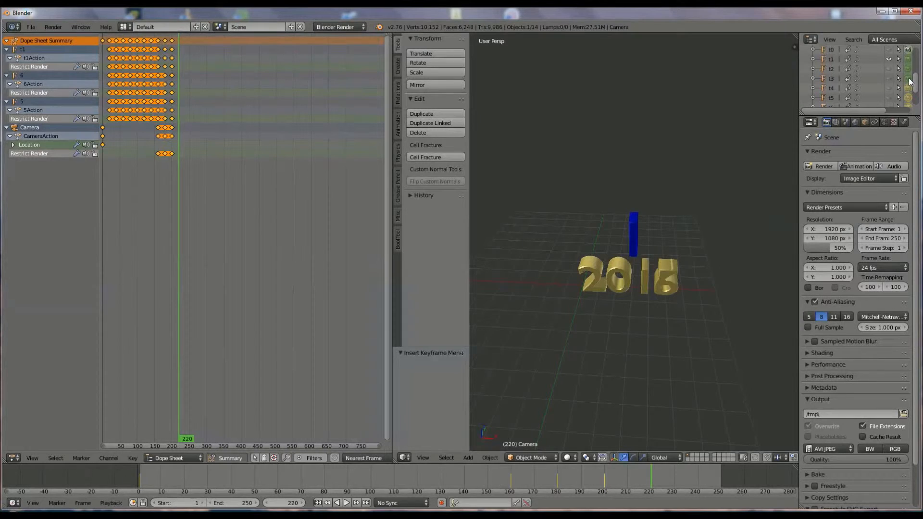
Step: At frame 220, keyframe t0 and object 5 as excluded from rendering, with the camera and object 6 renderable
{"action": "scroll", "coordinate": [915, 91], "scroll_direction": "up", "scroll_amount": 3}
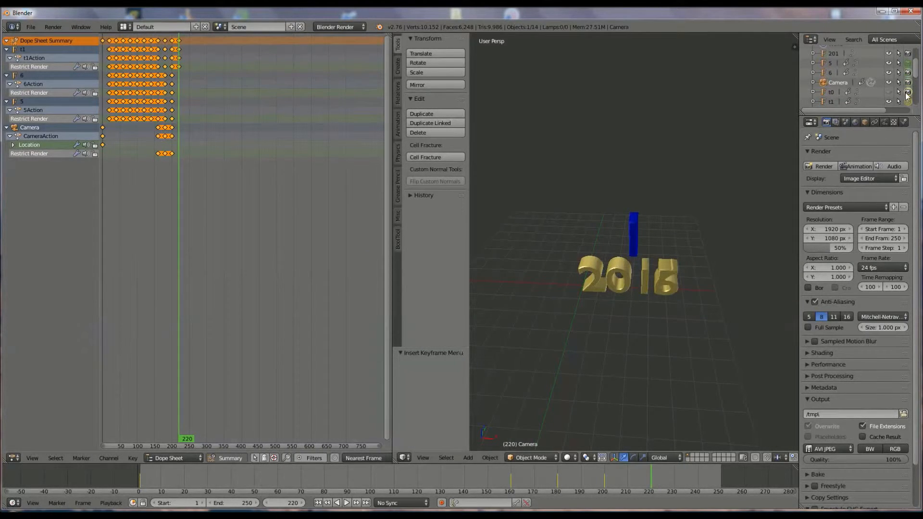
{"action": "left_click", "coordinate": [908, 93]}
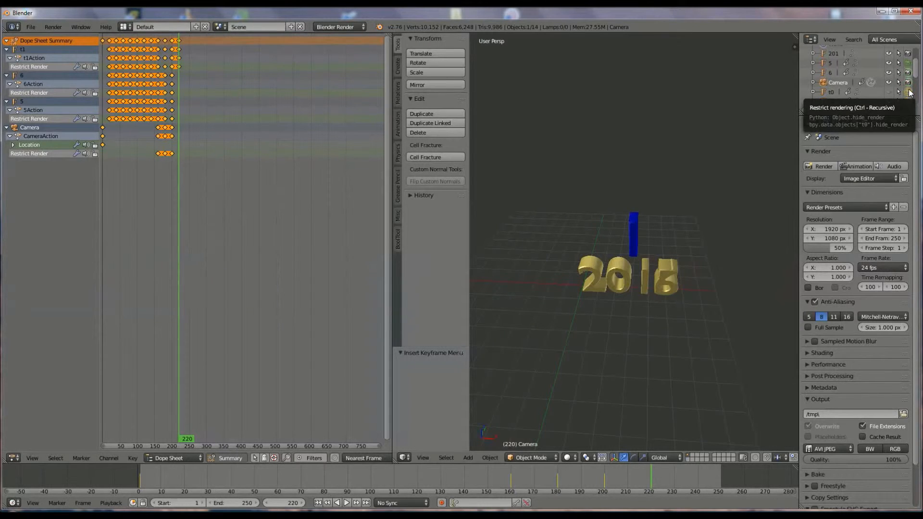
{"action": "key", "text": "i"}
{"action": "key", "text": "i"}
{"action": "key", "text": "i"}
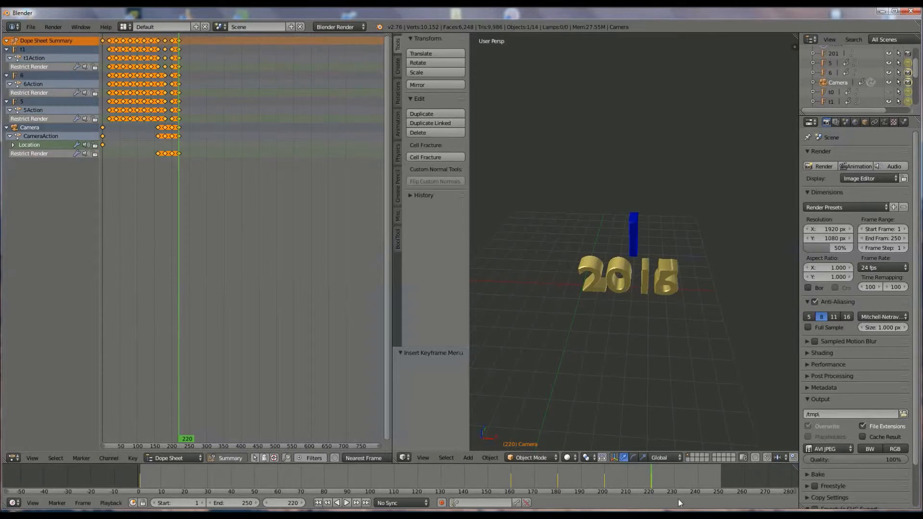
Step: At frame 241, keyframe t9 through t5 as excluded from rendering
{"action": "left_click", "coordinate": [698, 481]}
{"action": "left_click_drag", "start_coordinate": [915, 79], "coordinate": [917, 111]}
{"action": "key", "text": "i"}
{"action": "key", "text": "i"}
{"action": "key", "text": "i"}
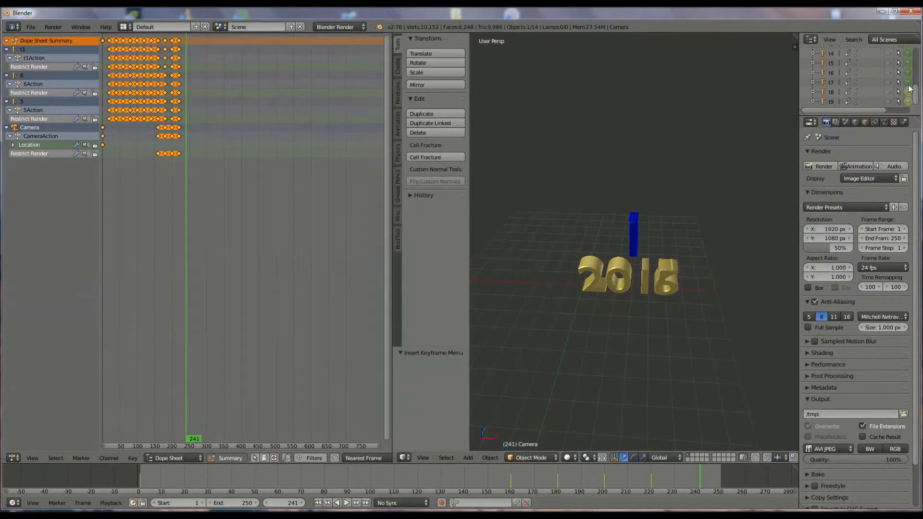
{"action": "key", "text": "i"}
{"action": "key", "text": "i"}
Step: At frame 241, keyframe t4 through t0 as excluded from rendering
{"action": "left_click_drag", "start_coordinate": [915, 96], "coordinate": [914, 82]}
{"action": "key", "text": "i"}
{"action": "key", "text": "i"}
{"action": "key", "text": "i"}
{"action": "key", "text": "i"}
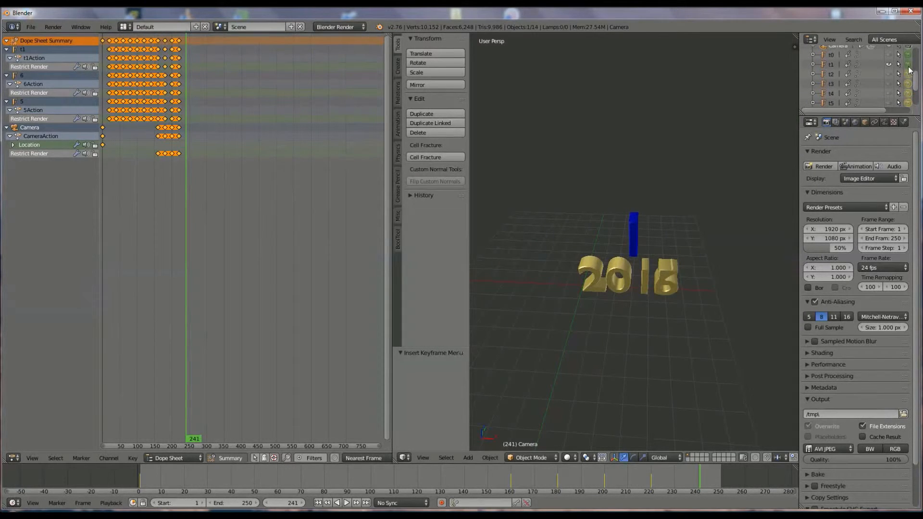
{"action": "key", "text": "i"}
Step: At frame 241, keyframe the camera and object 6 as renderable and object 5 as excluded from rendering
{"action": "left_click_drag", "start_coordinate": [915, 79], "coordinate": [916, 65]}
{"action": "key", "text": "i"}
{"action": "key", "text": "i"}
{"action": "key", "text": "i"}
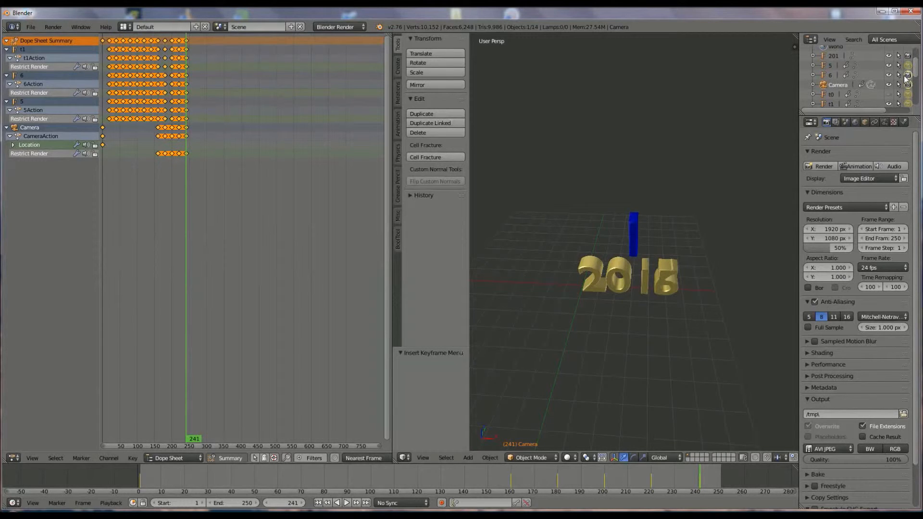
Step: Move to frame 260 and set the animation's end frame to 260
{"action": "left_click", "coordinate": [289, 505]}
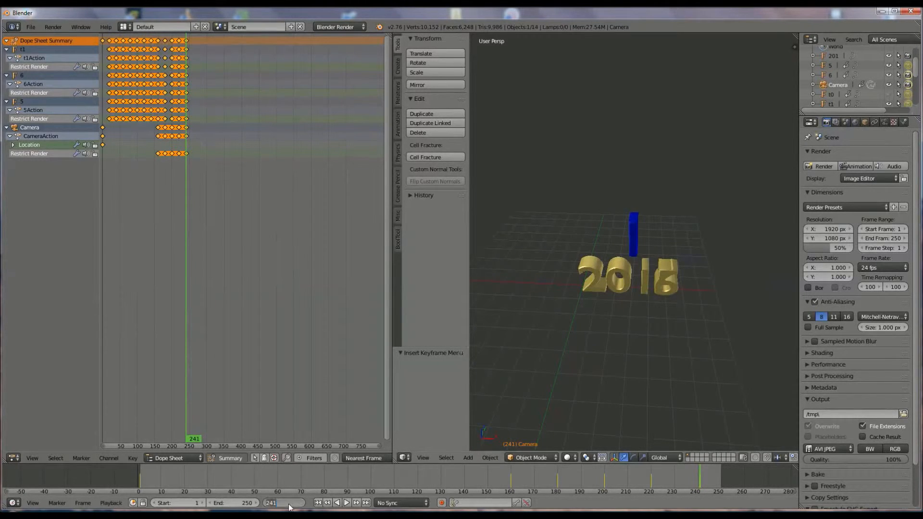
{"action": "type", "text": "260"}
{"action": "left_click", "coordinate": [242, 503]}
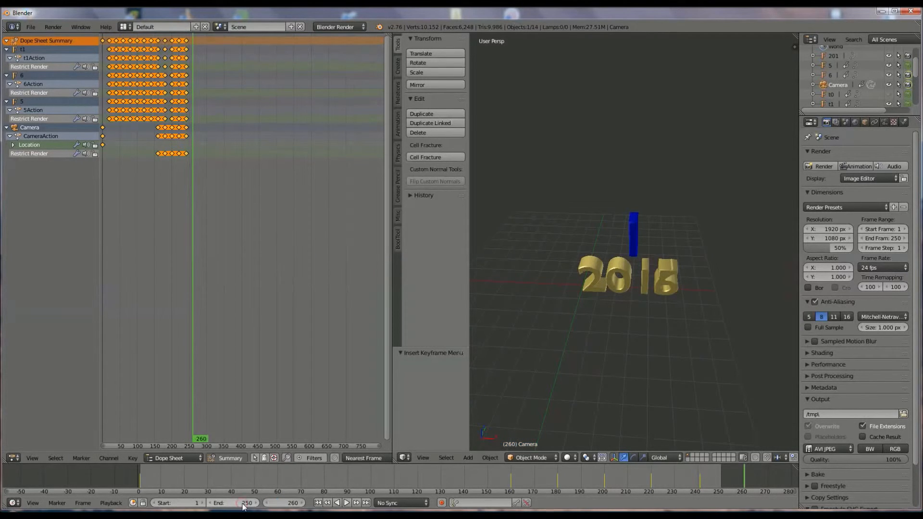
{"action": "left_click", "coordinate": [243, 503]}
{"action": "type", "text": "260"}
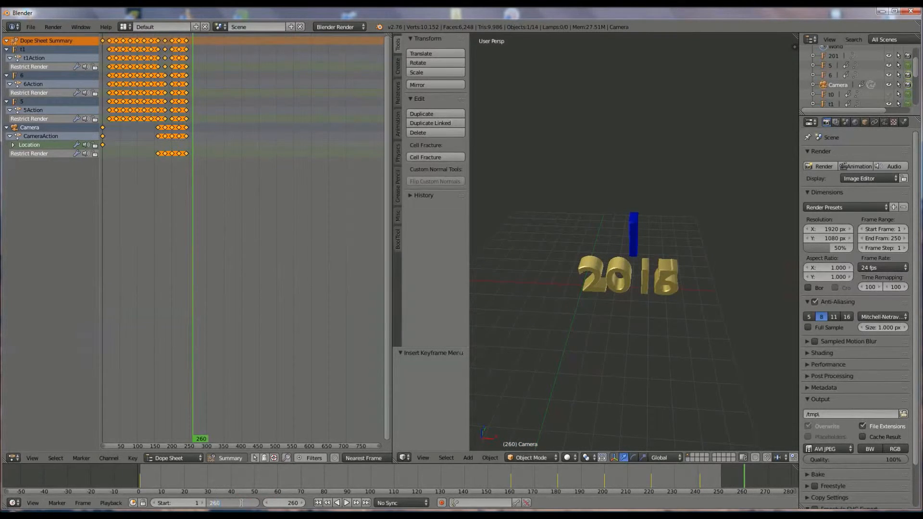
{"action": "key", "text": "Return"}
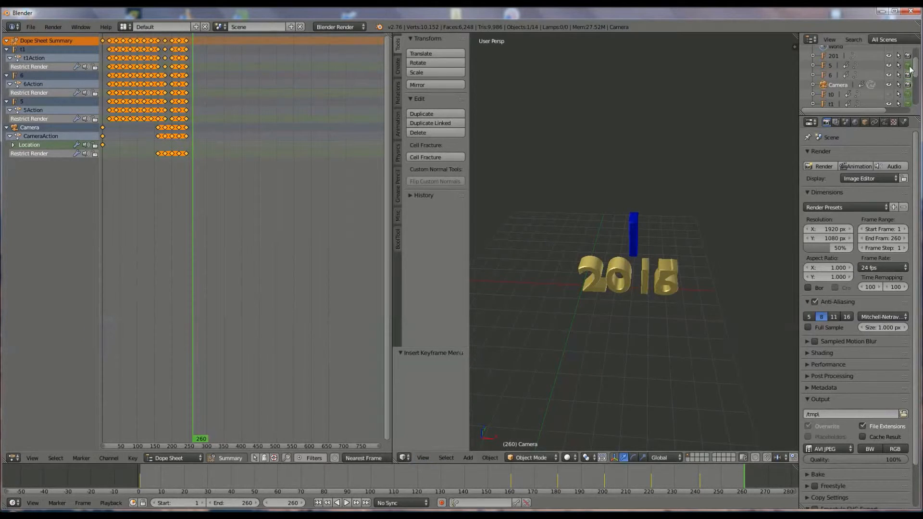
Step: At frame 260, keyframe t9 through t6 as excluded from rendering
{"action": "left_click_drag", "start_coordinate": [917, 71], "coordinate": [919, 101]}
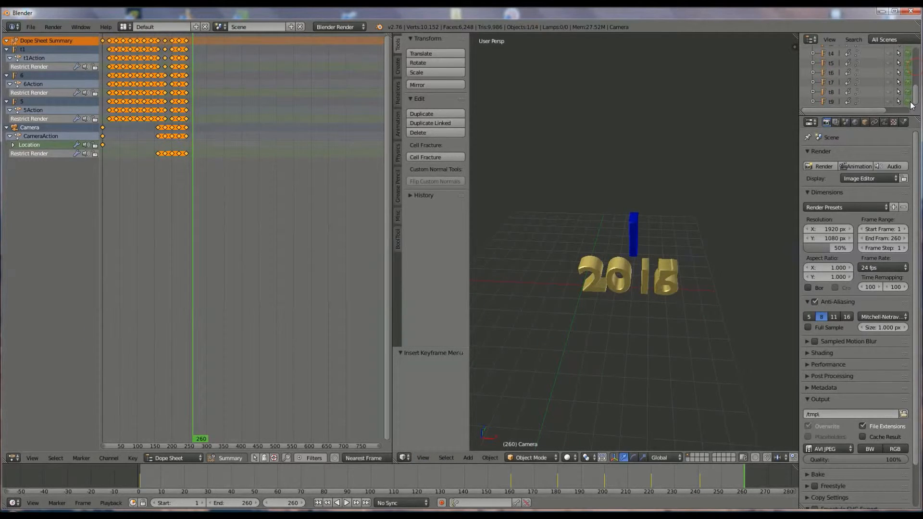
{"action": "key", "text": "i"}
{"action": "key", "text": "i"}
{"action": "key", "text": "i"}
{"action": "key", "text": "i"}
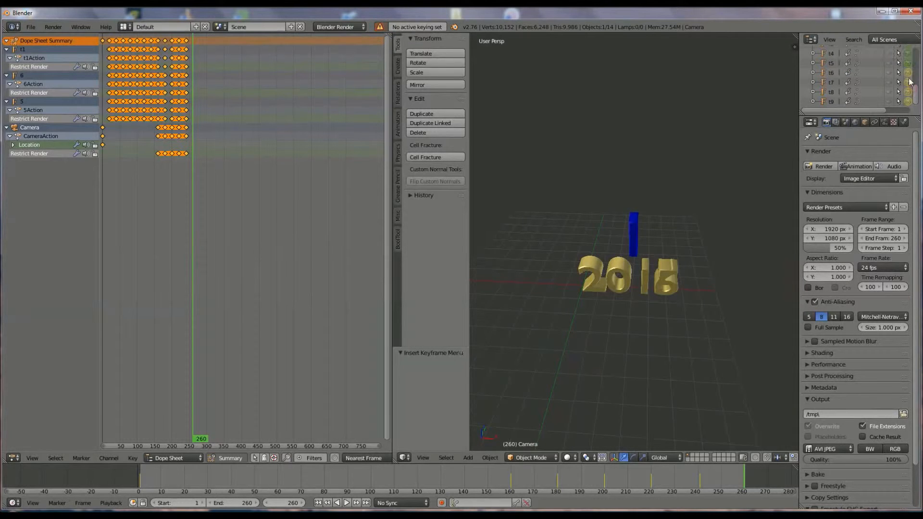
Step: At frame 260, keyframe t5 through t1 as excluded from rendering
{"action": "scroll", "coordinate": [910, 89], "scroll_direction": "up", "scroll_amount": 3}
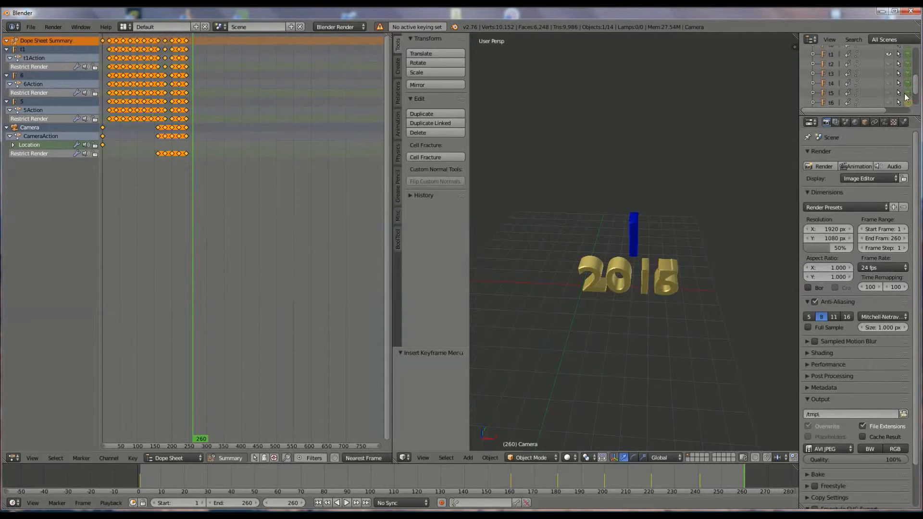
{"action": "key", "text": "i"}
{"action": "key", "text": "i"}
{"action": "key", "text": "i"}
{"action": "key", "text": "i"}
{"action": "key", "text": "i"}
Step: At frame 260, keyframe t0 and object 5 as excluded from rendering, with the camera and object 6 renderable
{"action": "scroll", "coordinate": [917, 65], "scroll_direction": "up", "scroll_amount": 4}
{"action": "left_click_drag", "start_coordinate": [917, 65], "coordinate": [917, 63]}
{"action": "key", "text": "i"}
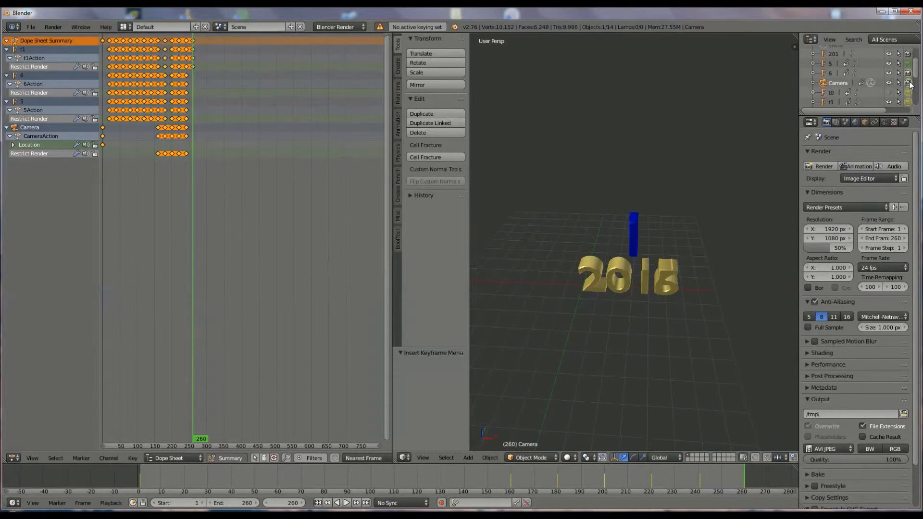
{"action": "key", "text": "i"}
{"action": "key", "text": "i"}
{"action": "key", "text": "i"}
{"action": "scroll", "coordinate": [917, 67], "scroll_direction": "up", "scroll_amount": 3}
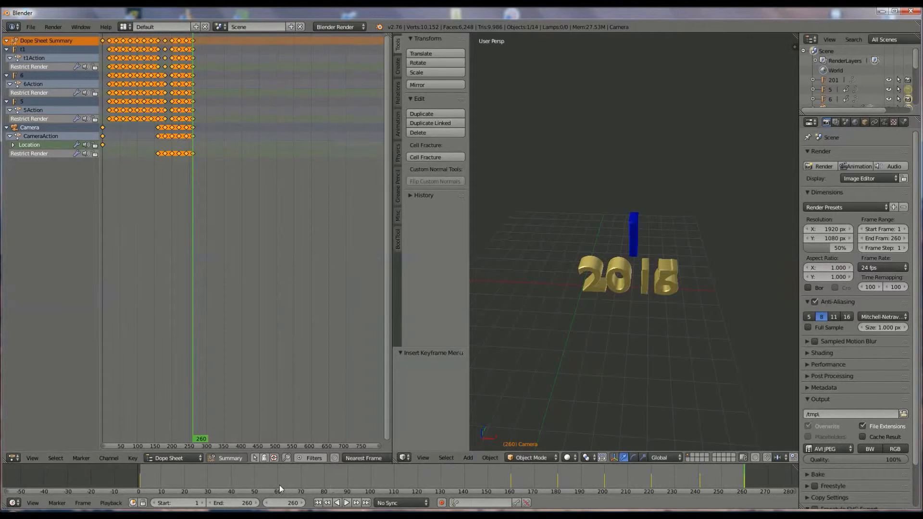
Step: Render test images at frames 16, 32 and 41 to check which countdown digit appears
{"action": "left_click", "coordinate": [175, 480]}
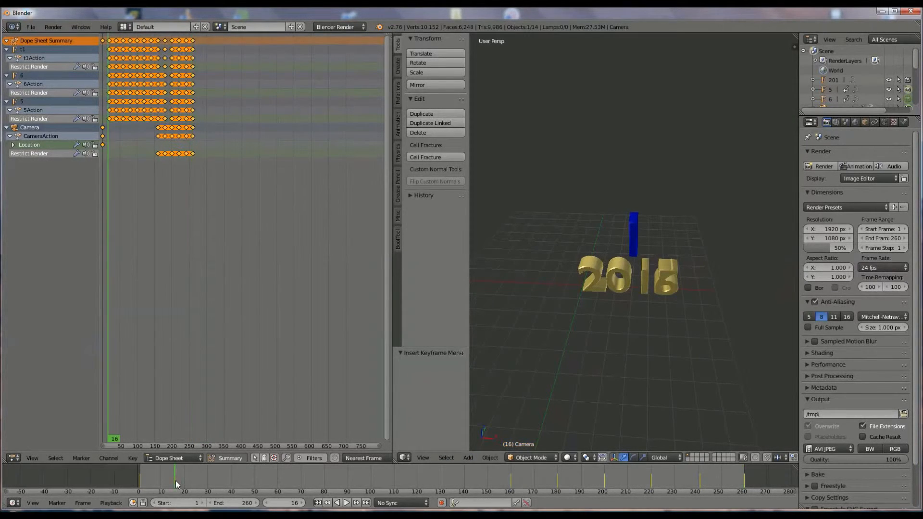
{"action": "left_click", "coordinate": [823, 168]}
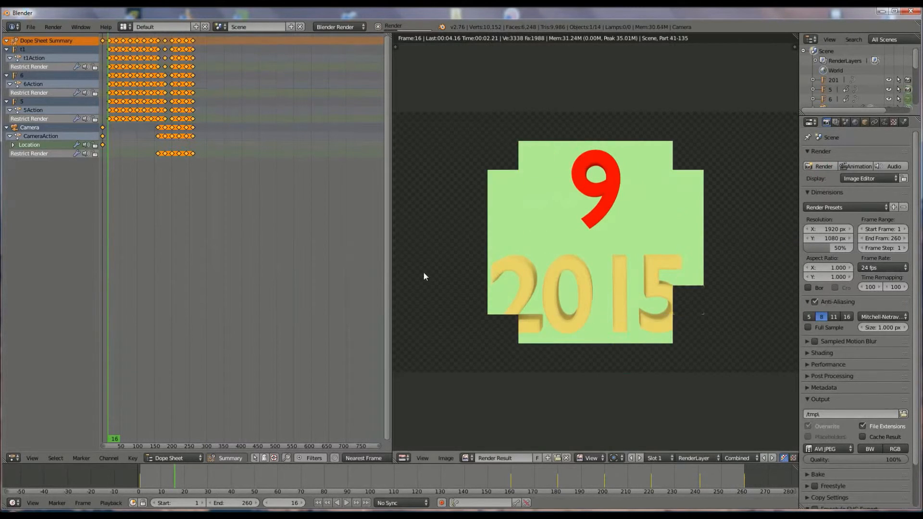
{"action": "left_click_drag", "start_coordinate": [210, 479], "coordinate": [212, 479]}
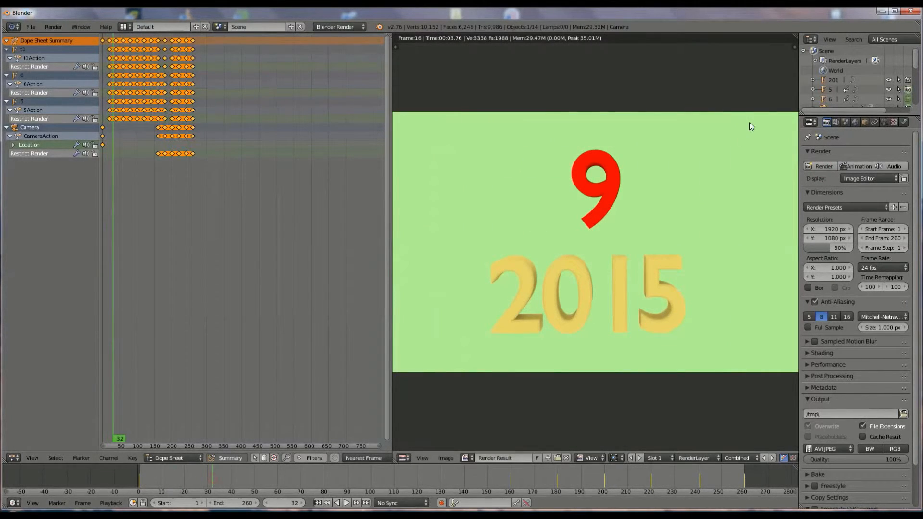
{"action": "left_click", "coordinate": [833, 169]}
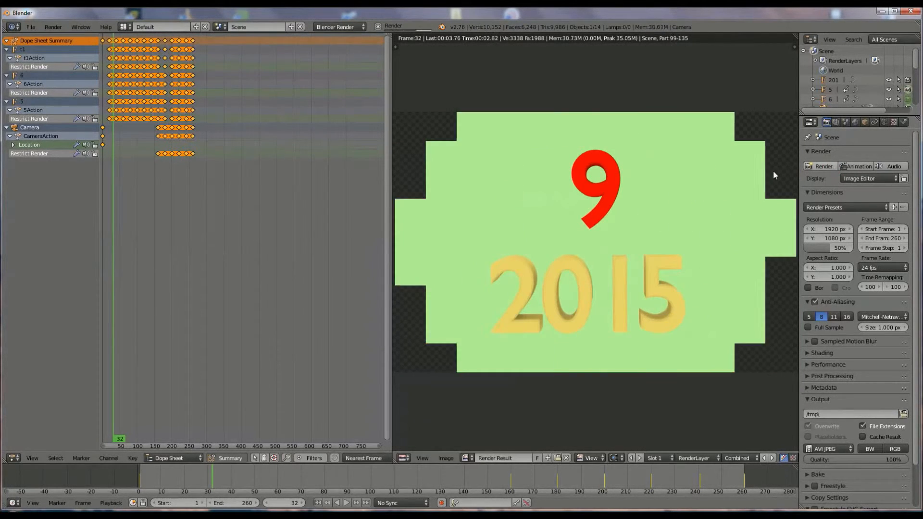
{"action": "left_click", "coordinate": [235, 471]}
{"action": "left_click", "coordinate": [827, 164]}
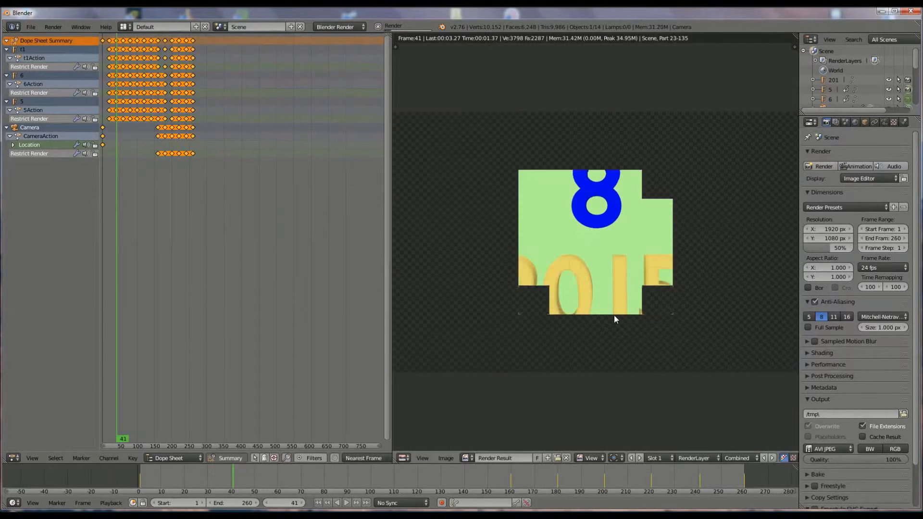
Step: Render test images at frames 64 and 84 to check the next countdown digits
{"action": "left_click", "coordinate": [278, 473]}
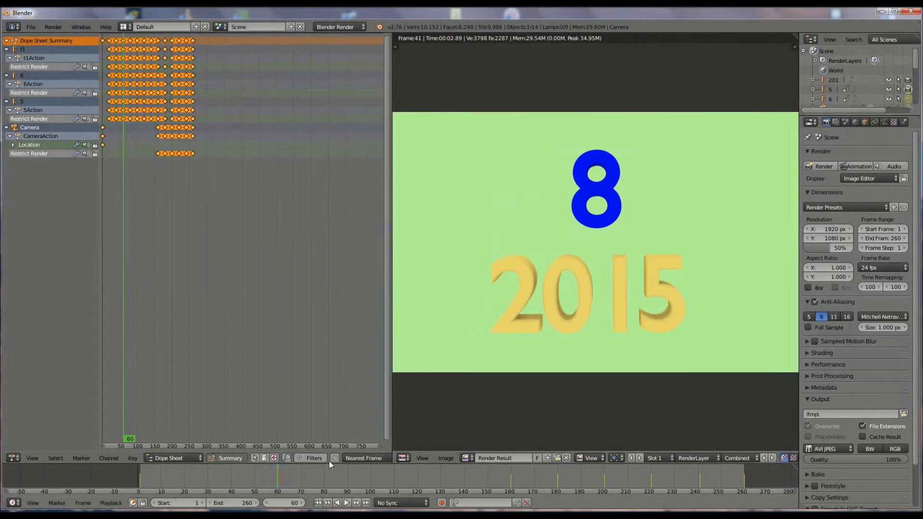
{"action": "left_click", "coordinate": [287, 476]}
{"action": "left_click", "coordinate": [822, 167]}
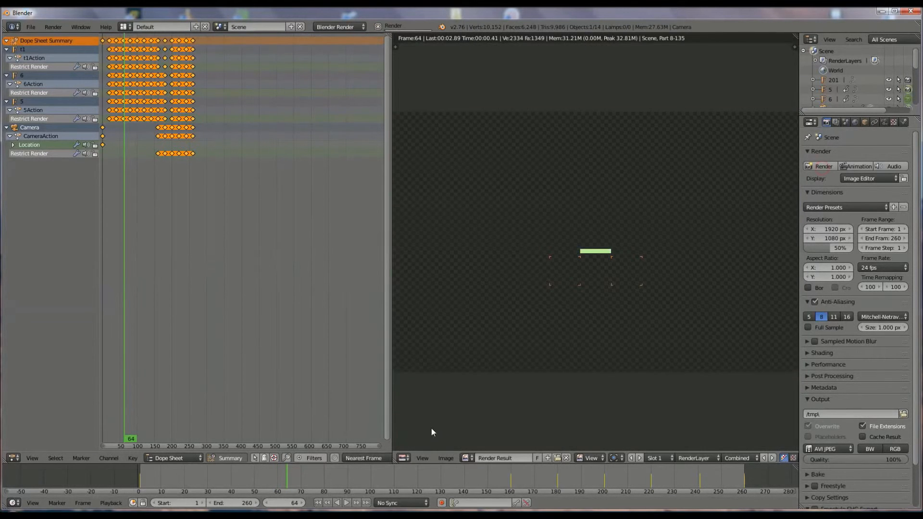
{"action": "left_click", "coordinate": [334, 481]}
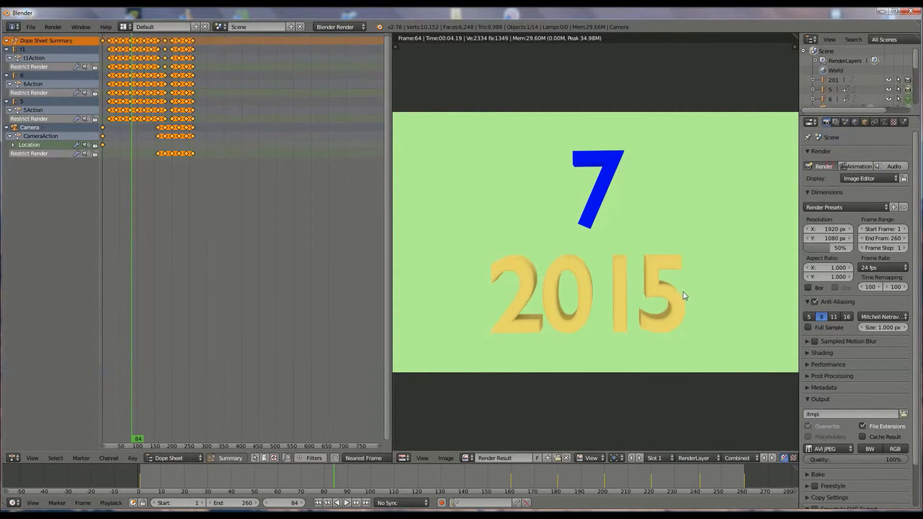
{"action": "key", "text": "F12"}
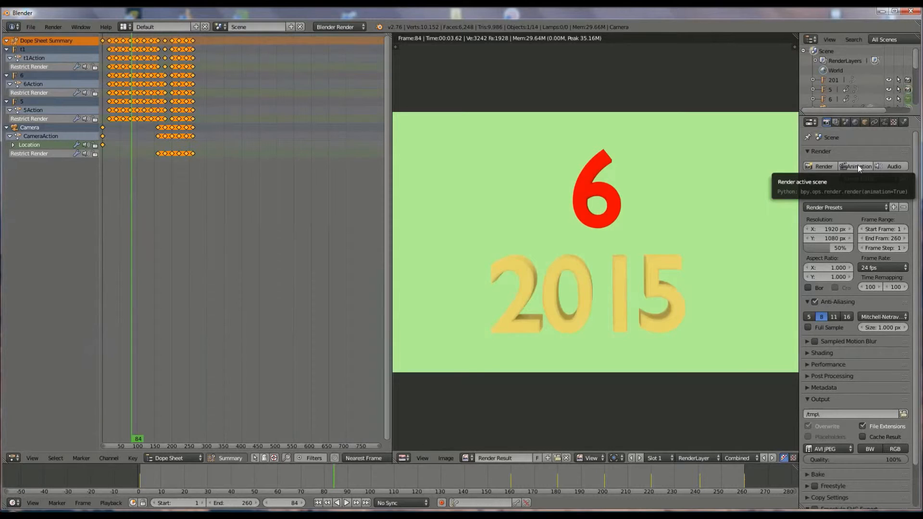
Step: Return to frame 1 and render the full animation
{"action": "left_click", "coordinate": [317, 503]}
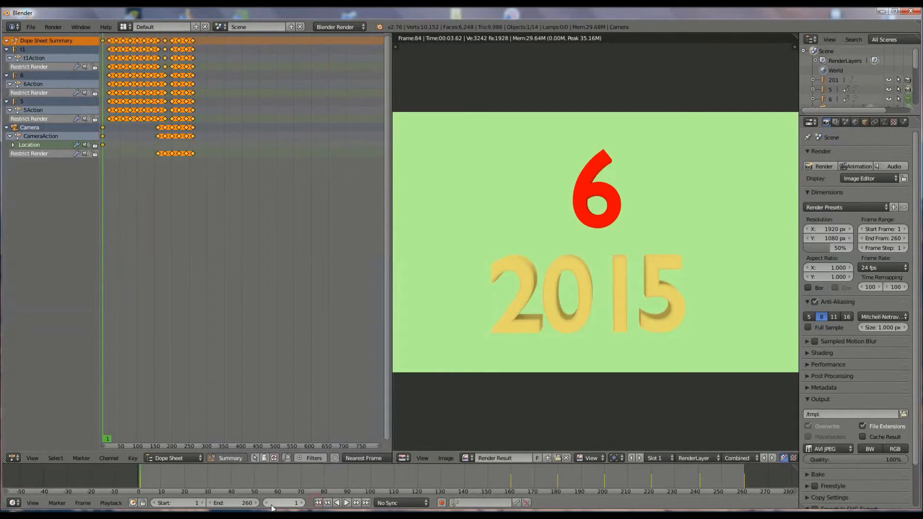
{"action": "left_click", "coordinate": [861, 166]}
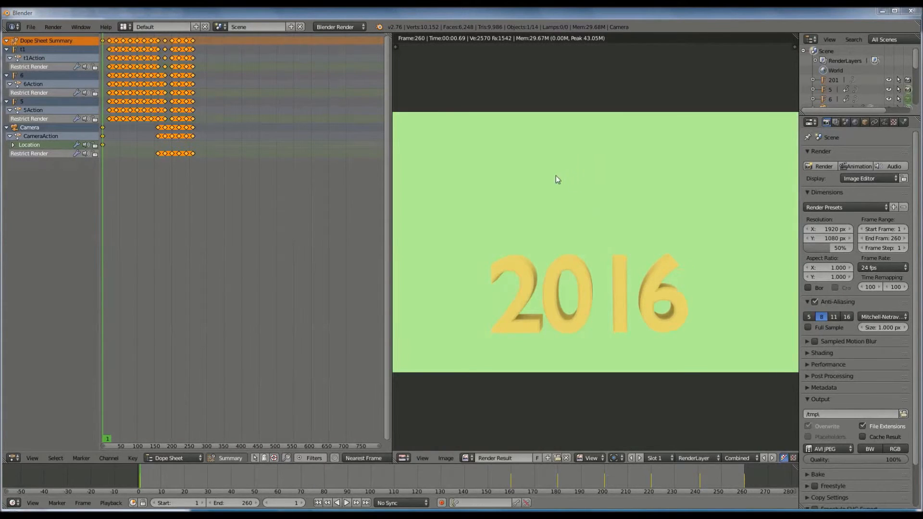
Step: Play the rendered animation to review the countdown, and close the player
{"action": "left_click", "coordinate": [53, 27]}
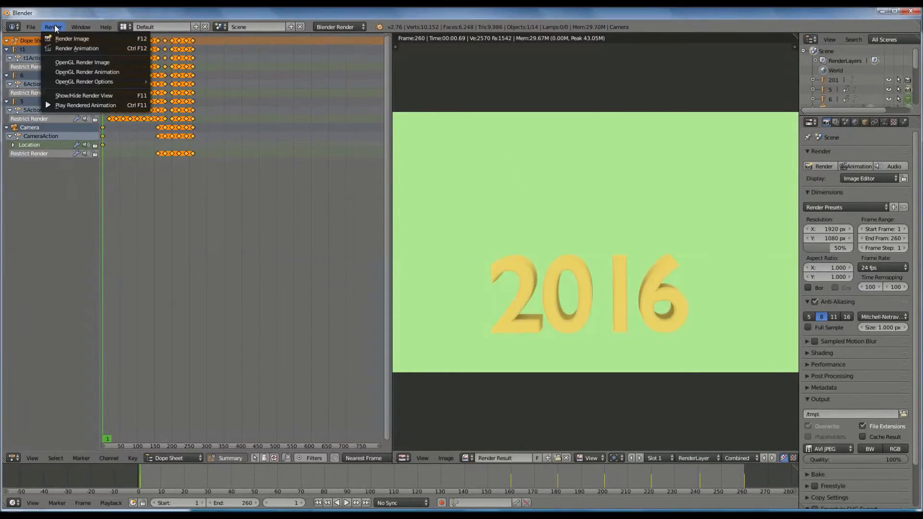
{"action": "left_click", "coordinate": [88, 106]}
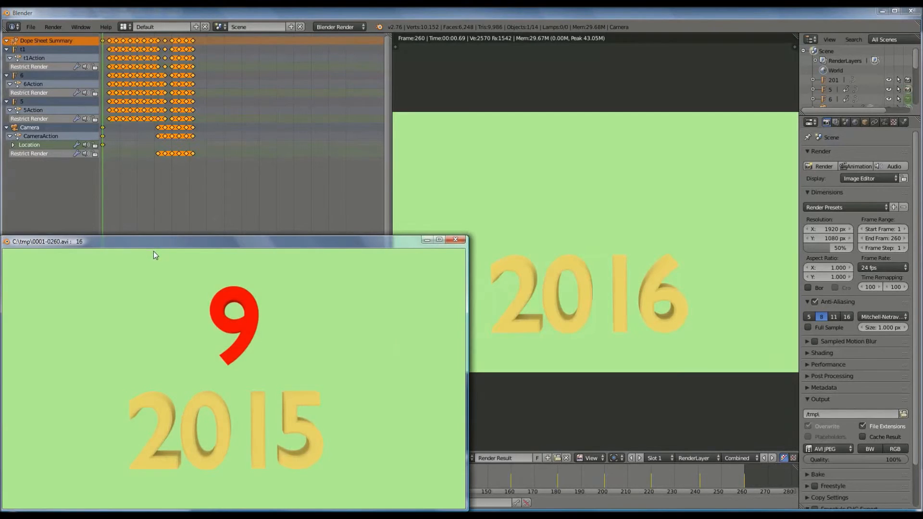
{"action": "left_click_drag", "start_coordinate": [168, 239], "coordinate": [233, 166]}
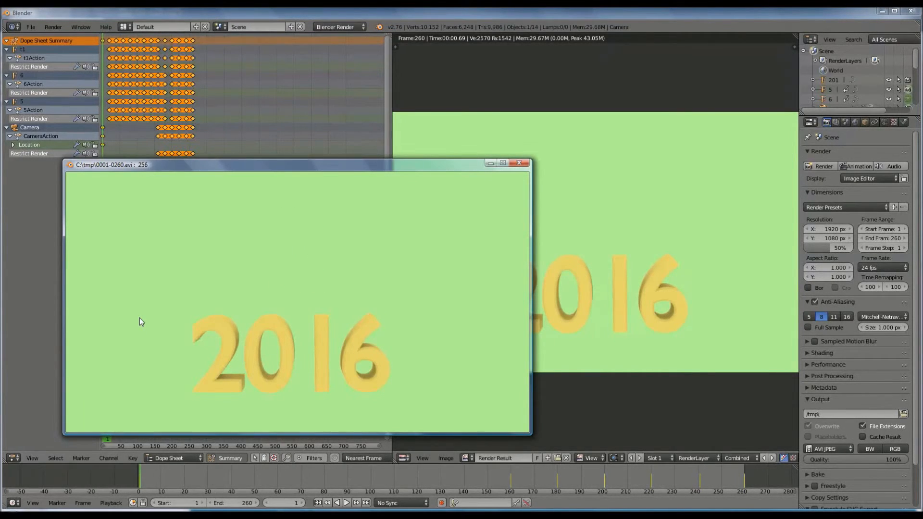
{"action": "left_click", "coordinate": [518, 163]}
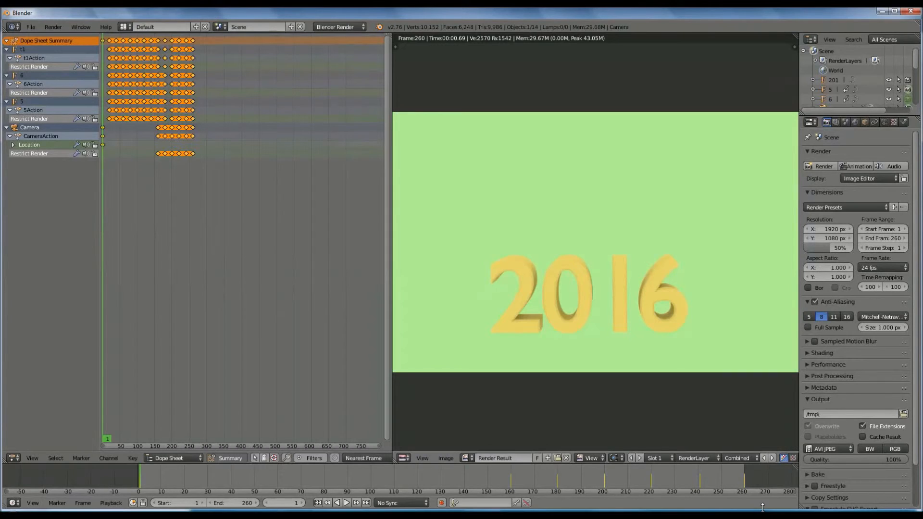
{"action": "left_click", "coordinate": [489, 296]}
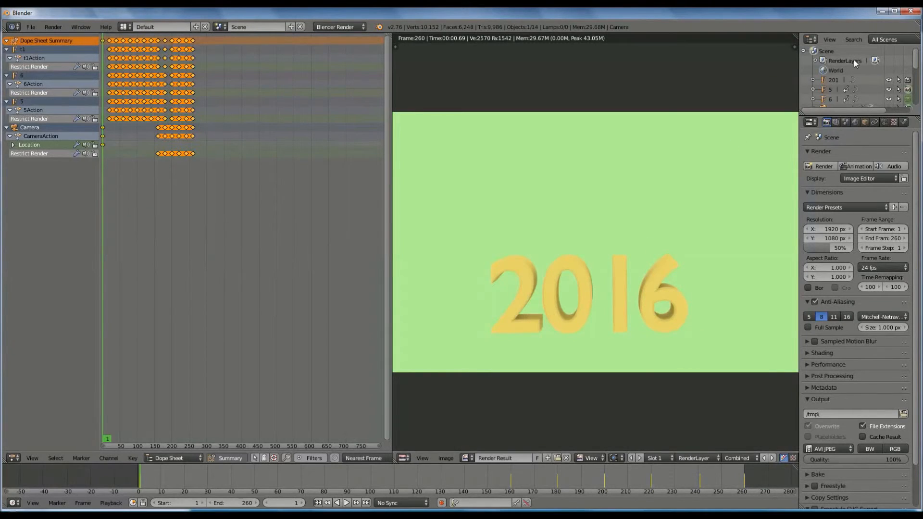
{"action": "scroll", "coordinate": [908, 79], "scroll_direction": "down", "scroll_amount": 2}
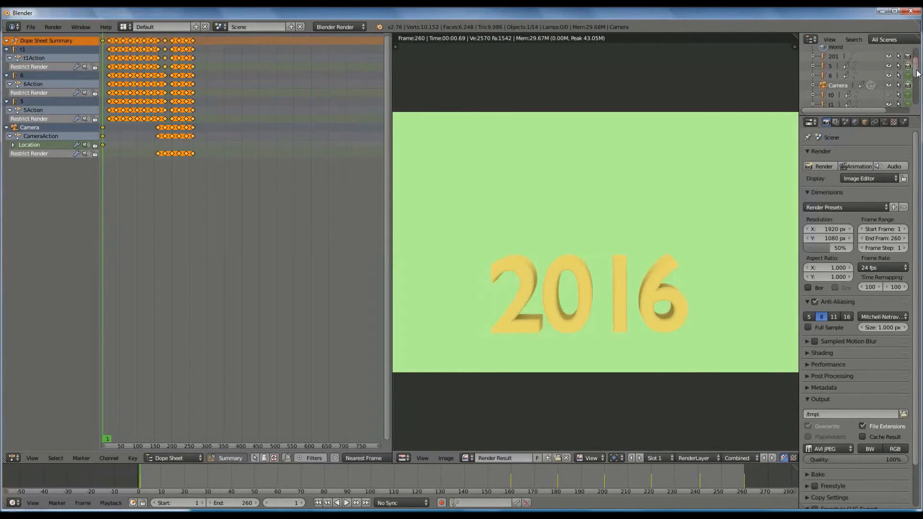
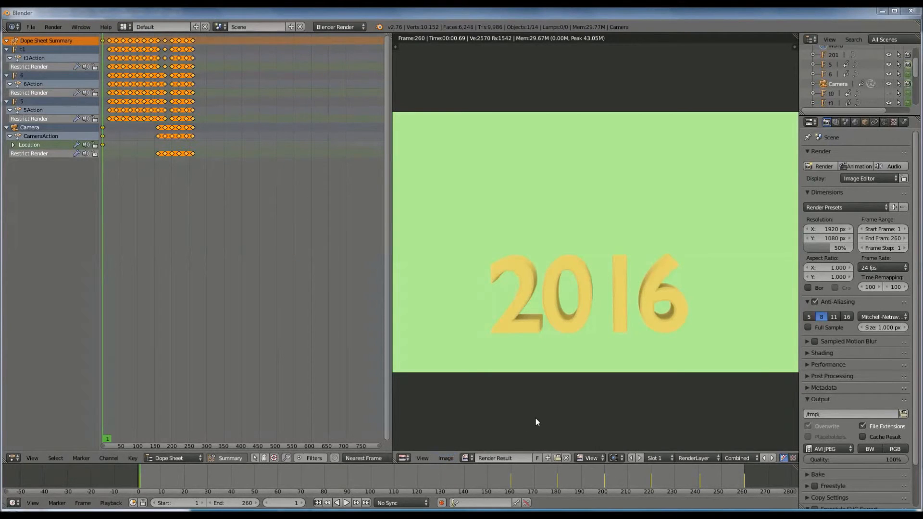
Step: Switch the render result area back to the 3D View and add a plane mesh to the scene
{"action": "left_click", "coordinate": [404, 458]}
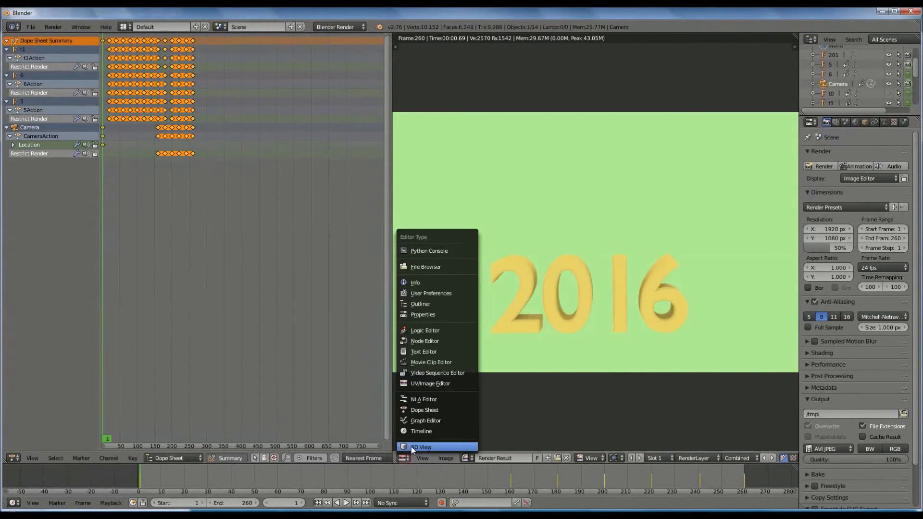
{"action": "left_click", "coordinate": [411, 446]}
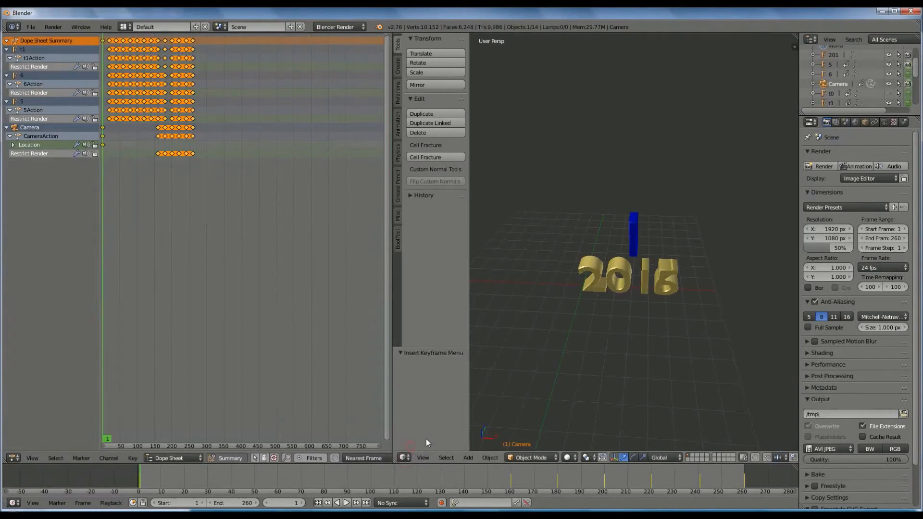
{"action": "left_click", "coordinate": [469, 458]}
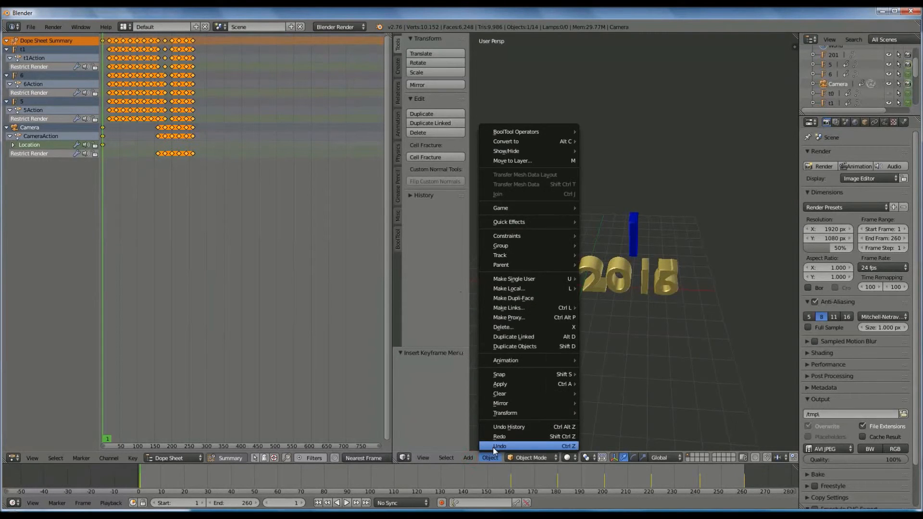
{"action": "mouse_move", "coordinate": [480, 446]}
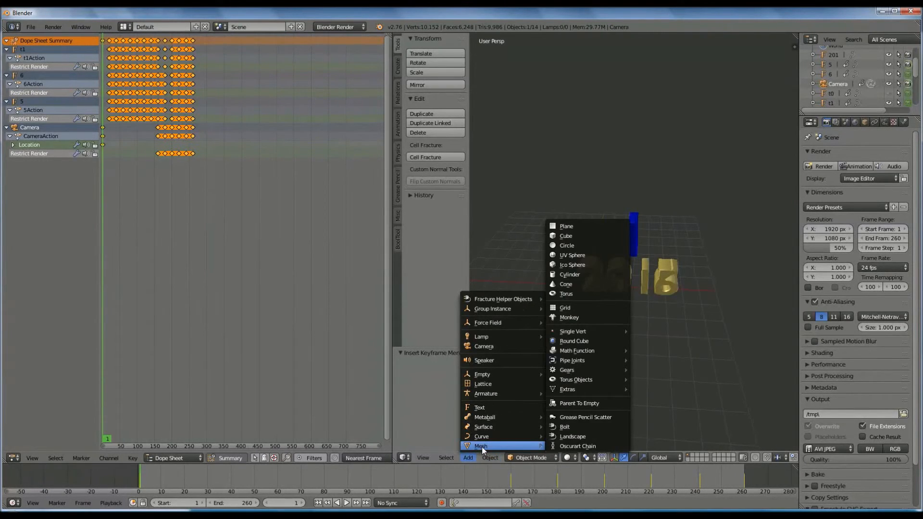
{"action": "left_click", "coordinate": [572, 226]}
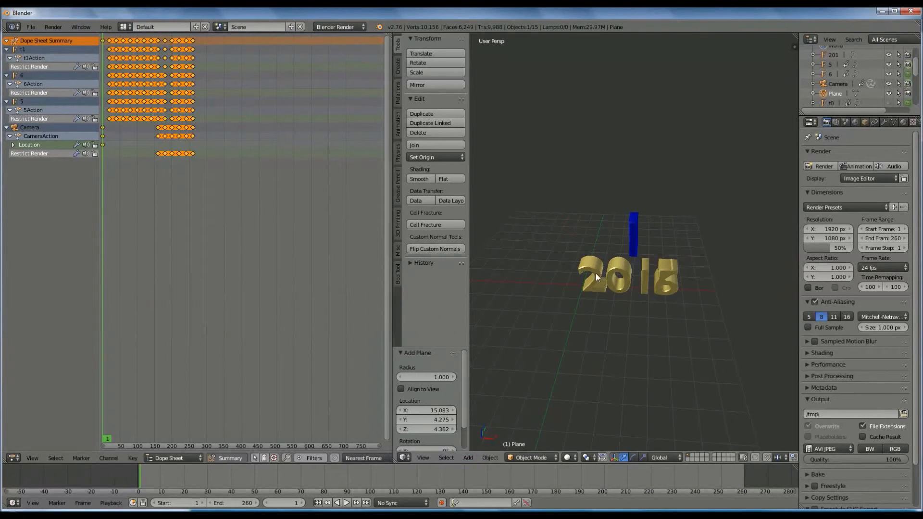
{"action": "scroll", "coordinate": [584, 326], "scroll_direction": "down", "scroll_amount": 3}
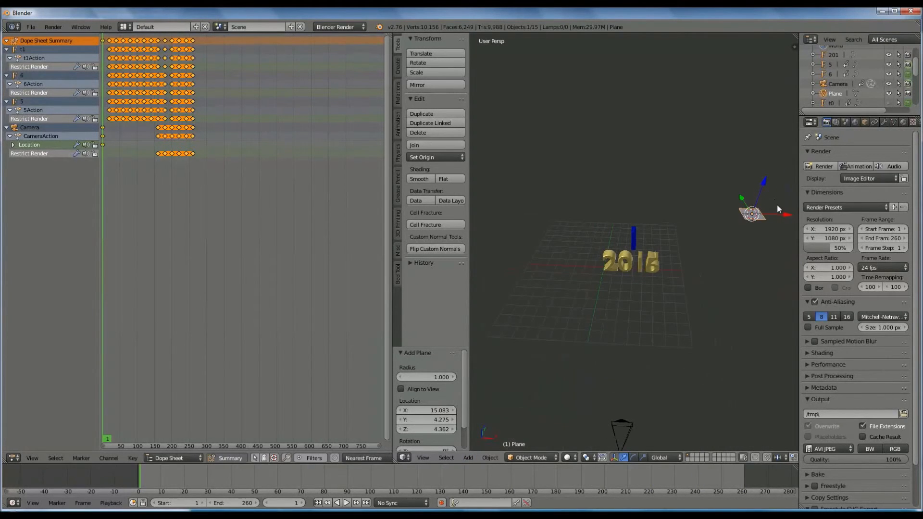
Step: Move the plane along the X axis until it sits above the 2016 text, and rotate it 90° about X
{"action": "left_click_drag", "start_coordinate": [788, 217], "coordinate": [674, 222]}
{"action": "type", "text": "rx90"}
{"action": "key", "text": "Return"}
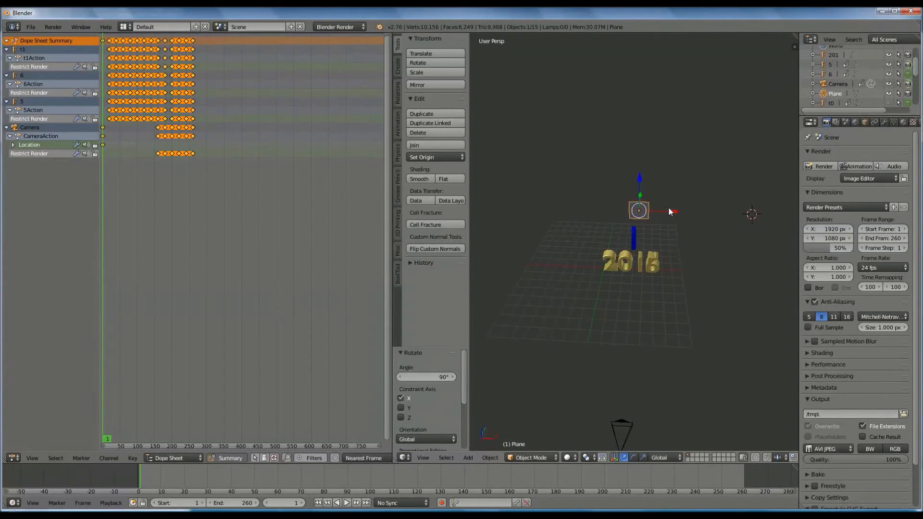
Step: Scale the upright plane by factors of about 5.978, 3.994 and 0.535 to make a large backdrop behind the numbers
{"action": "key", "text": "s"}
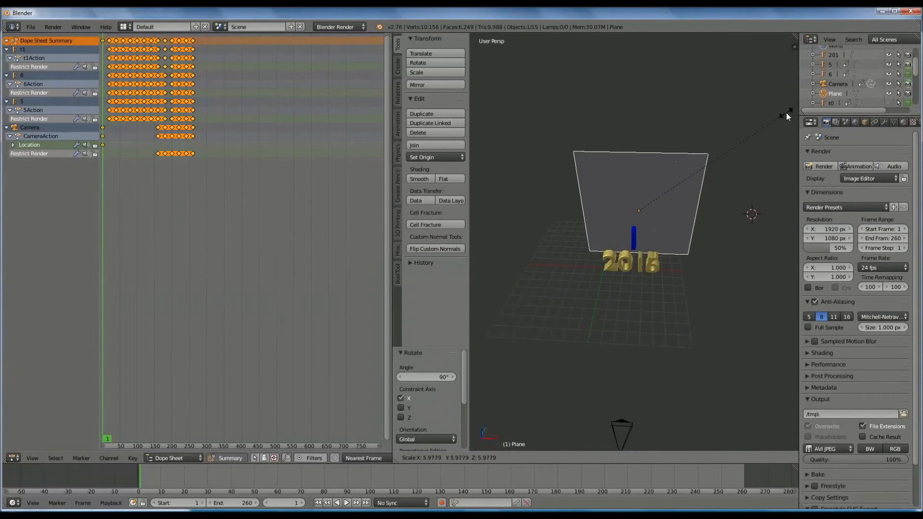
{"action": "left_click", "coordinate": [787, 112]}
{"action": "key", "text": "s"}
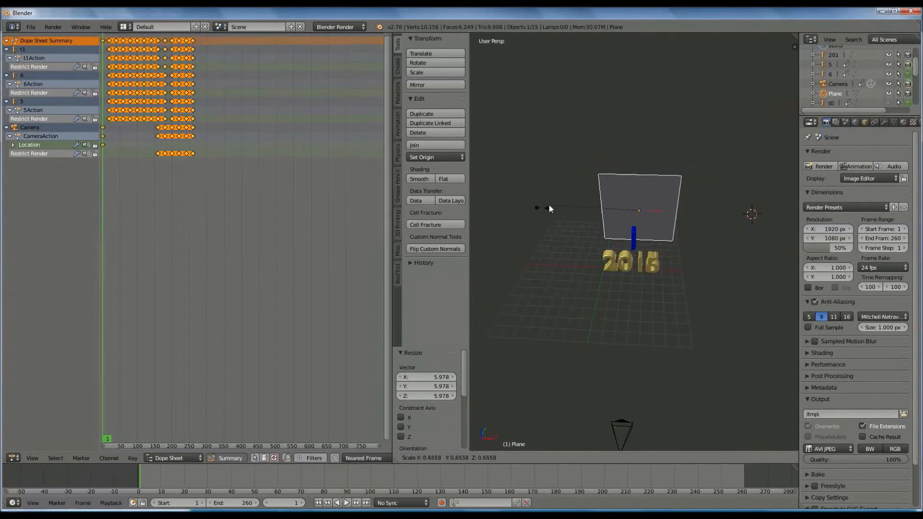
{"action": "left_click", "coordinate": [747, 263]}
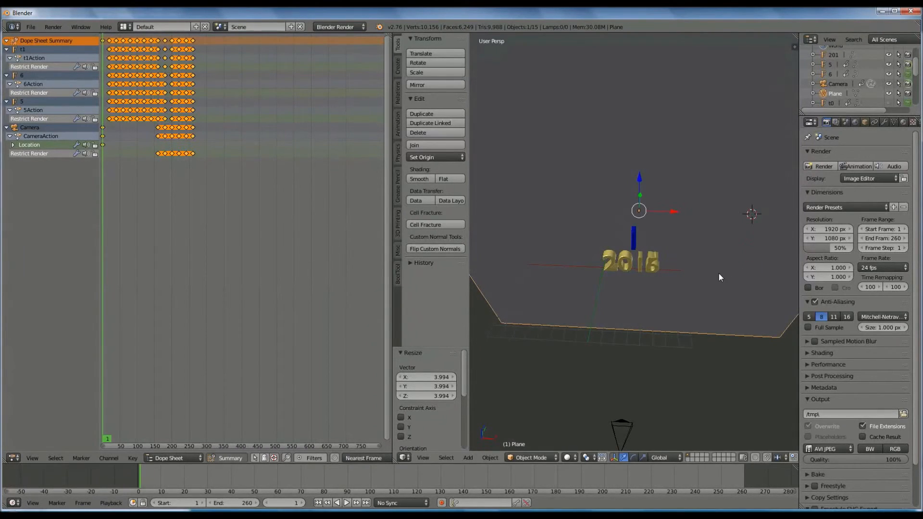
{"action": "key", "text": "s"}
{"action": "left_click", "coordinate": [676, 249]}
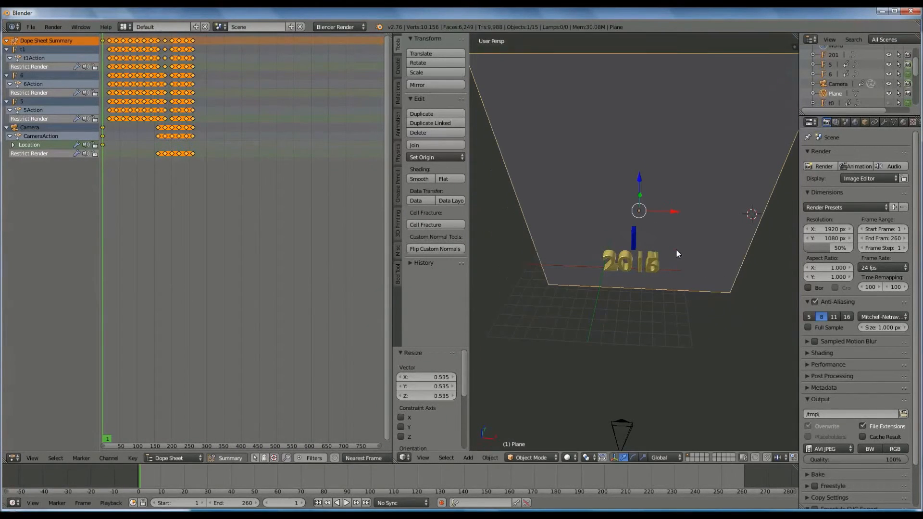
Step: Give the plane a new material with a light pinkish-purple diffuse colour and an Emit value of 0.15
{"action": "left_click", "coordinate": [903, 123]}
{"action": "left_click", "coordinate": [849, 186]}
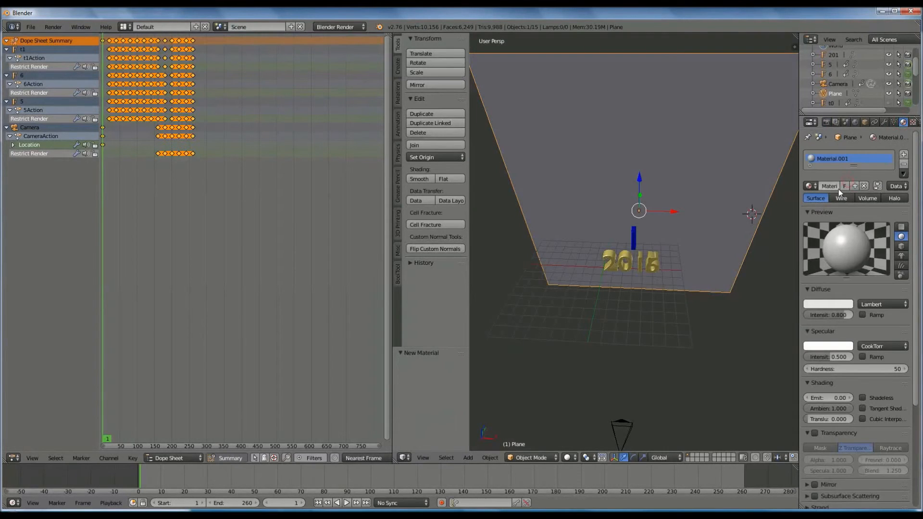
{"action": "left_click", "coordinate": [846, 304]}
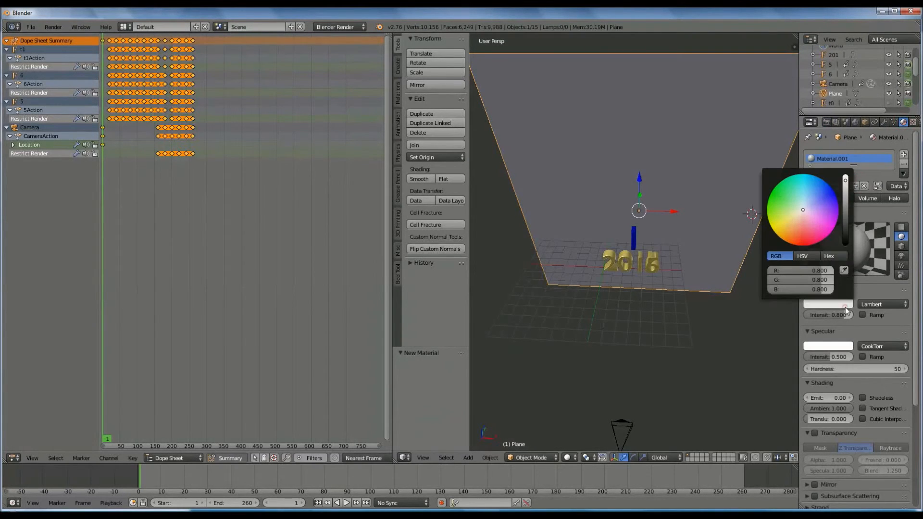
{"action": "left_click", "coordinate": [833, 225]}
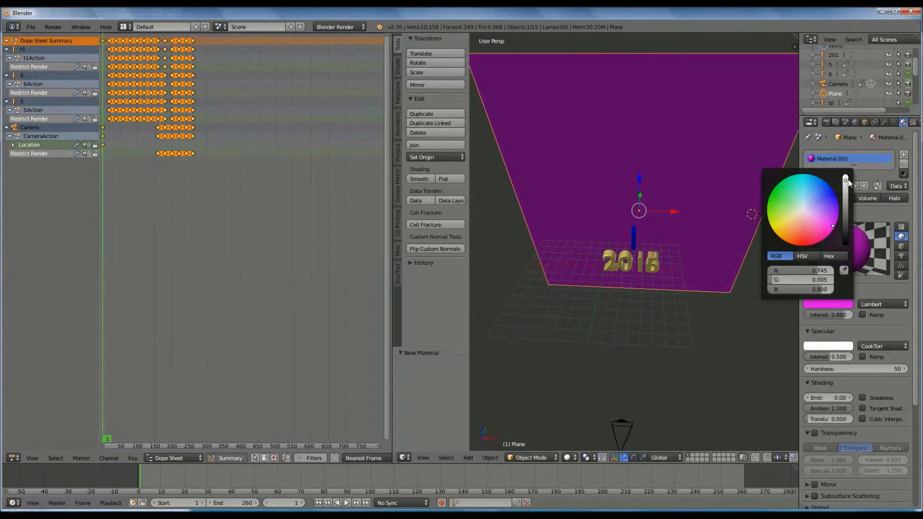
{"action": "left_click_drag", "start_coordinate": [845, 180], "coordinate": [845, 183]}
{"action": "left_click_drag", "start_coordinate": [815, 218], "coordinate": [813, 214]}
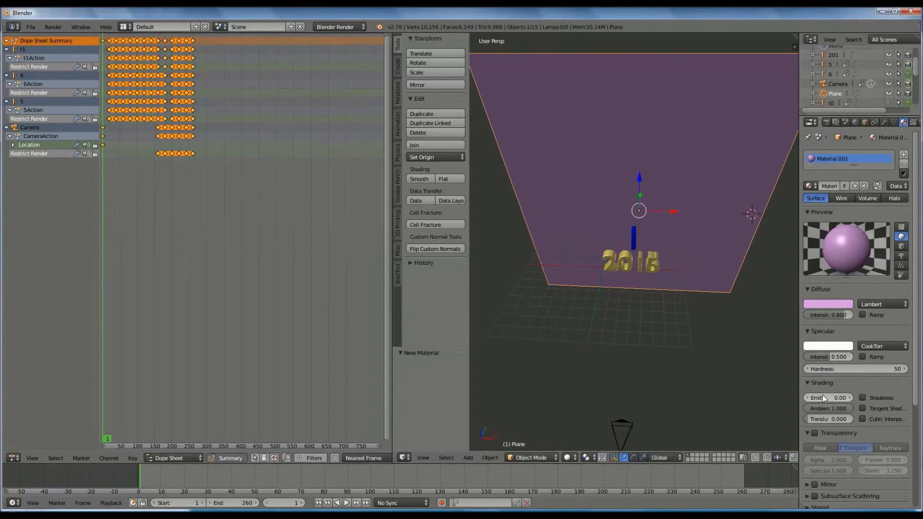
{"action": "left_click_drag", "start_coordinate": [826, 396], "coordinate": [833, 397]}
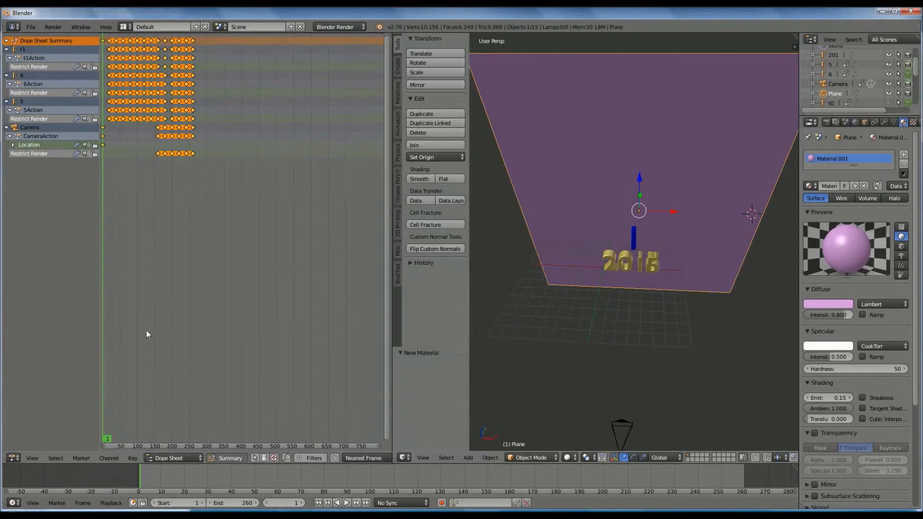
Step: Hide the plane from rendering and keyframe its render restriction at frames 23 and 20
{"action": "left_click", "coordinate": [160, 481]}
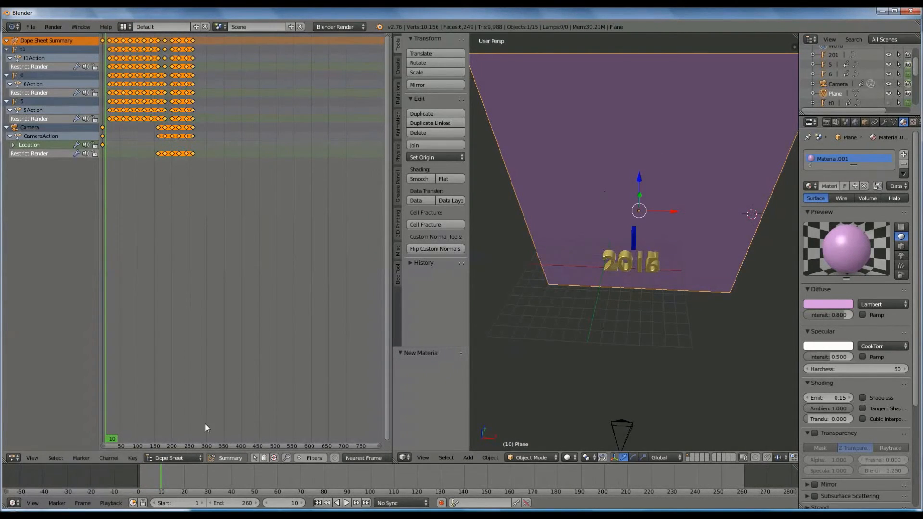
{"action": "left_click", "coordinate": [184, 478]}
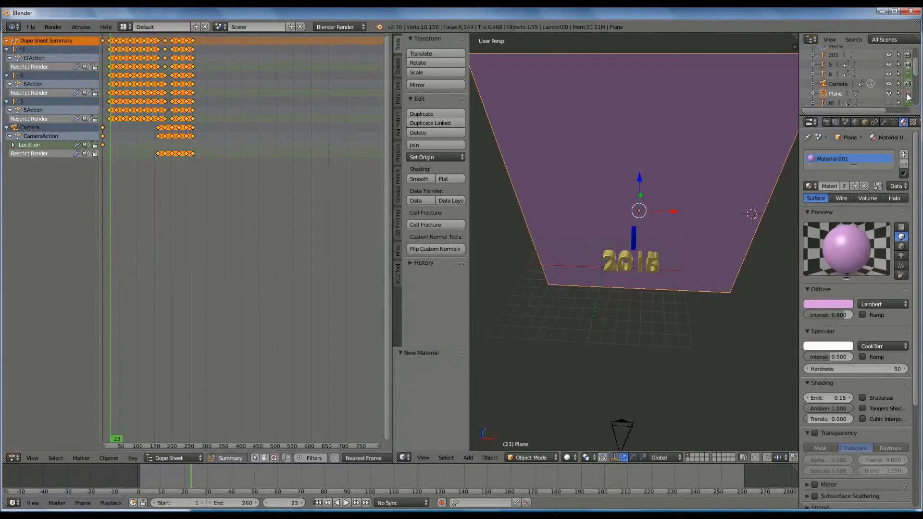
{"action": "key", "text": "i"}
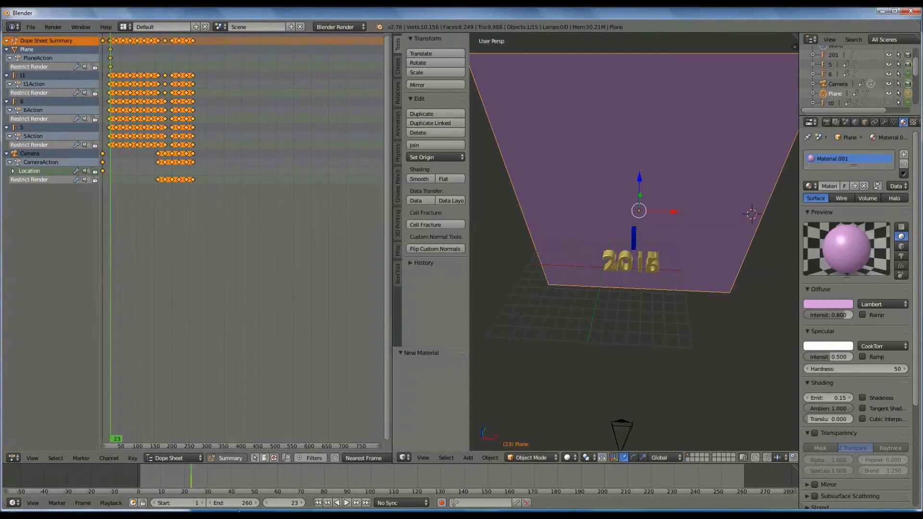
{"action": "left_click", "coordinate": [267, 503]}
{"action": "left_click", "coordinate": [266, 503]}
{"action": "left_click", "coordinate": [266, 503]}
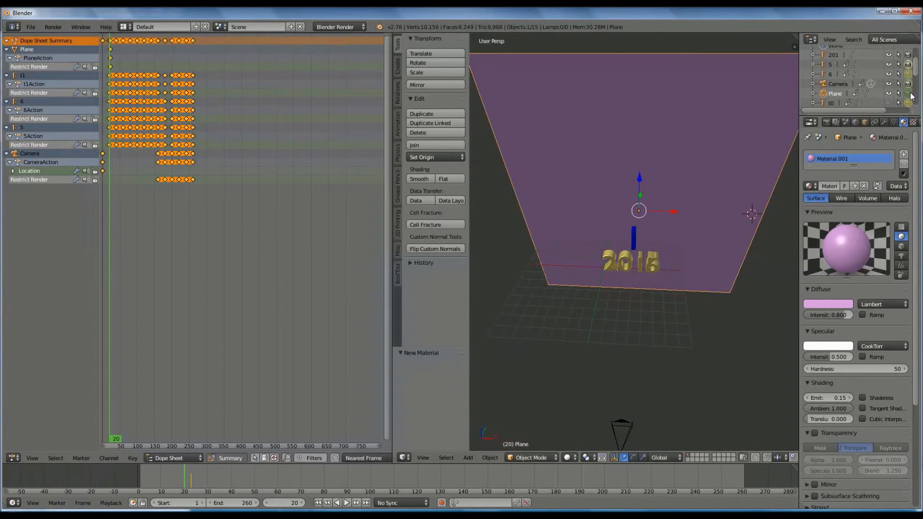
{"action": "left_click", "coordinate": [910, 94]}
{"action": "left_click", "coordinate": [910, 93]}
{"action": "key", "text": "i"}
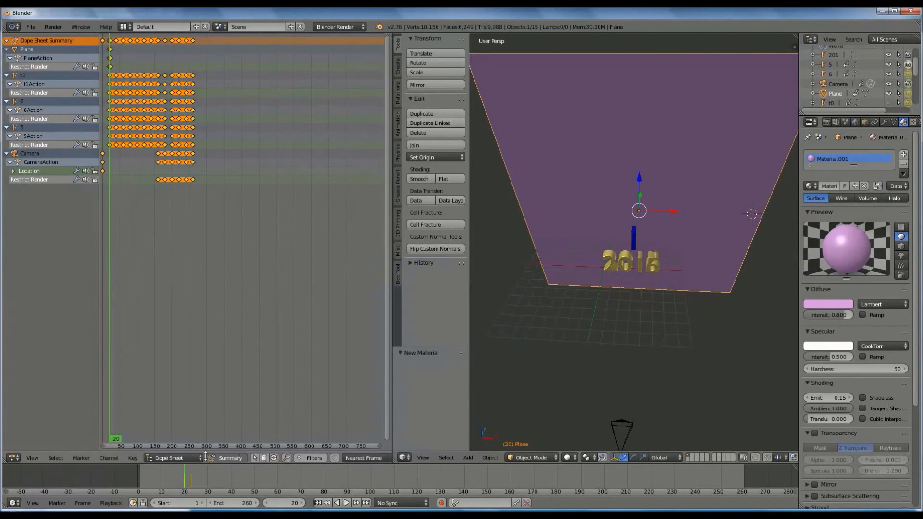
Step: Keyframe the plane's hidden render state at frames 1, 40 and 60
{"action": "left_click", "coordinate": [143, 480]}
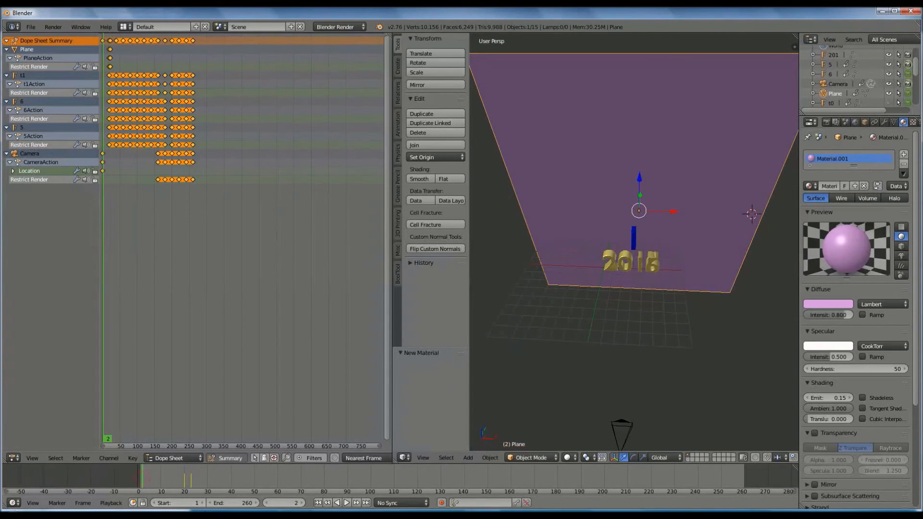
{"action": "left_click", "coordinate": [268, 503]}
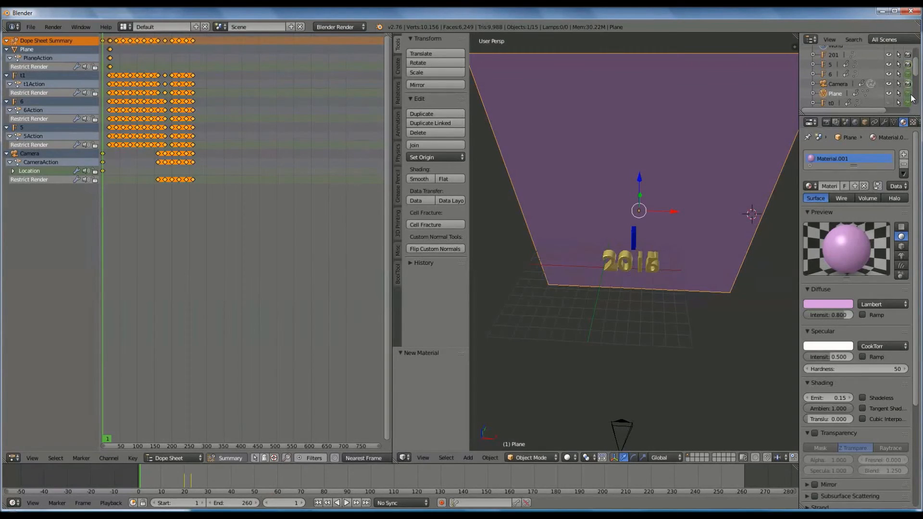
{"action": "key", "text": "i"}
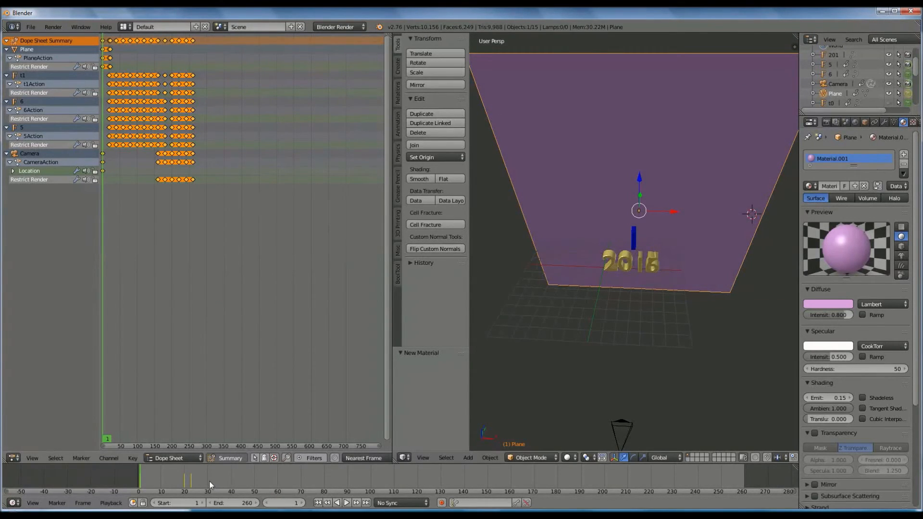
{"action": "left_click", "coordinate": [231, 480]}
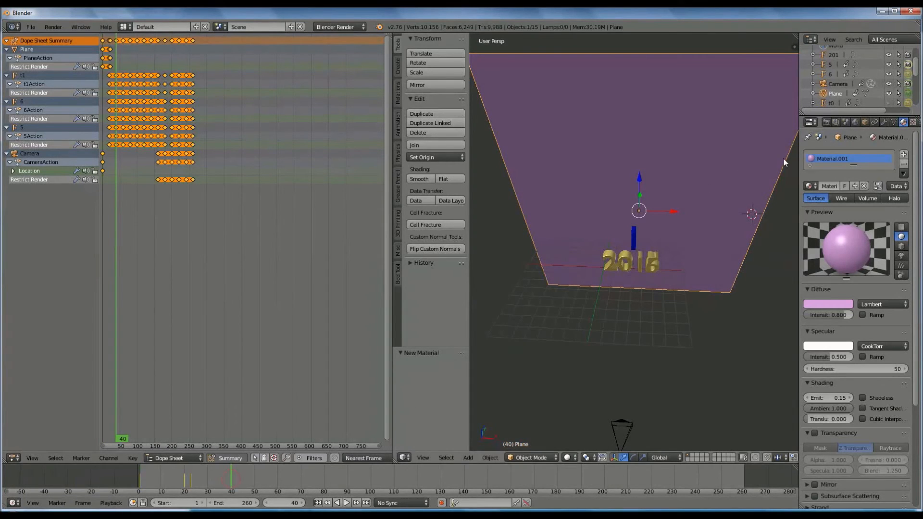
{"action": "key", "text": "i"}
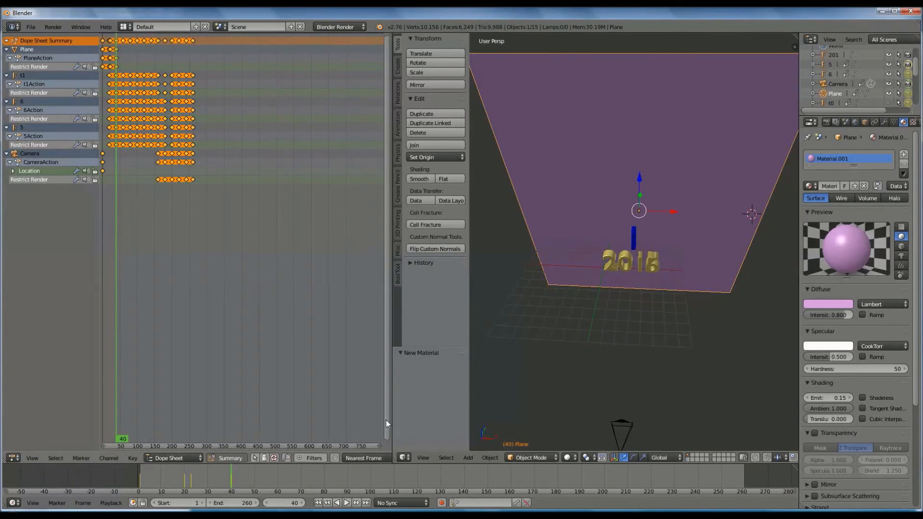
{"action": "left_click", "coordinate": [277, 480]}
{"action": "key", "text": "i"}
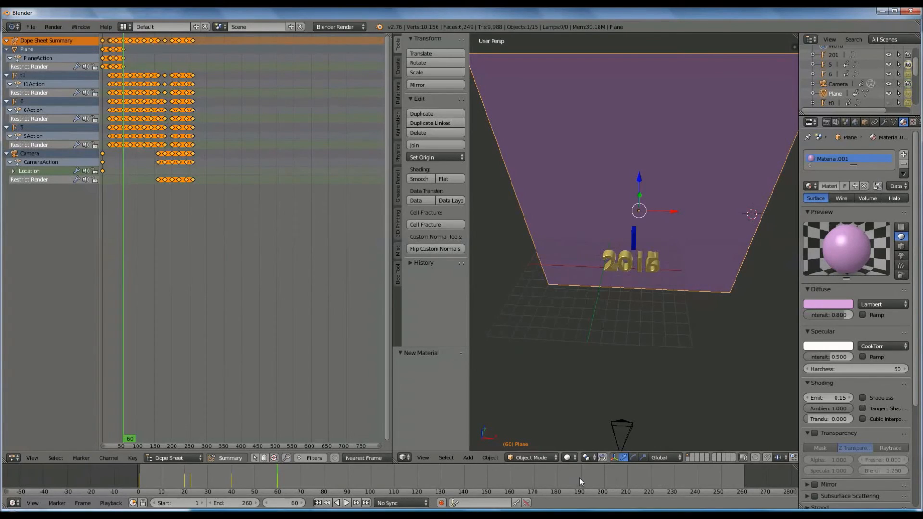
Step: Make the plane renderable with a keyframe at frame 200, and keyframe its hidden render state at frame 180
{"action": "left_click", "coordinate": [605, 476]}
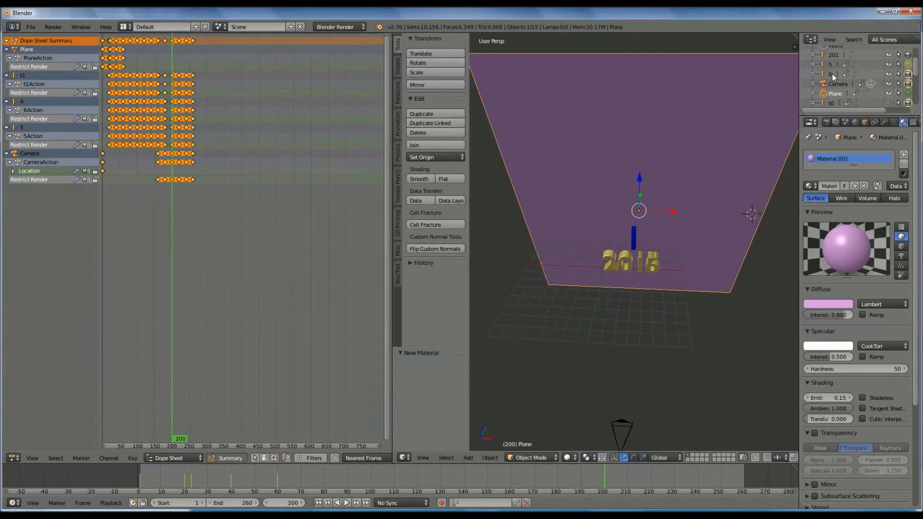
{"action": "left_click", "coordinate": [908, 96]}
{"action": "key", "text": "i"}
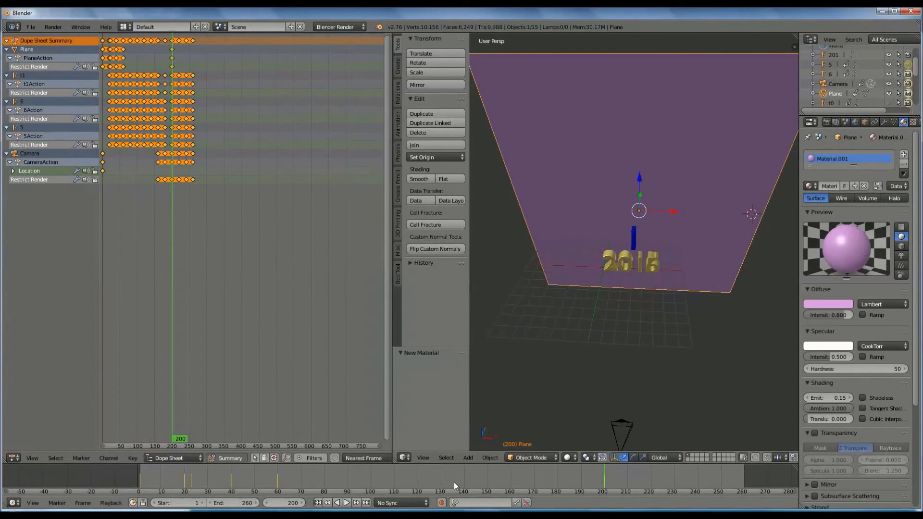
{"action": "left_click", "coordinate": [558, 479]}
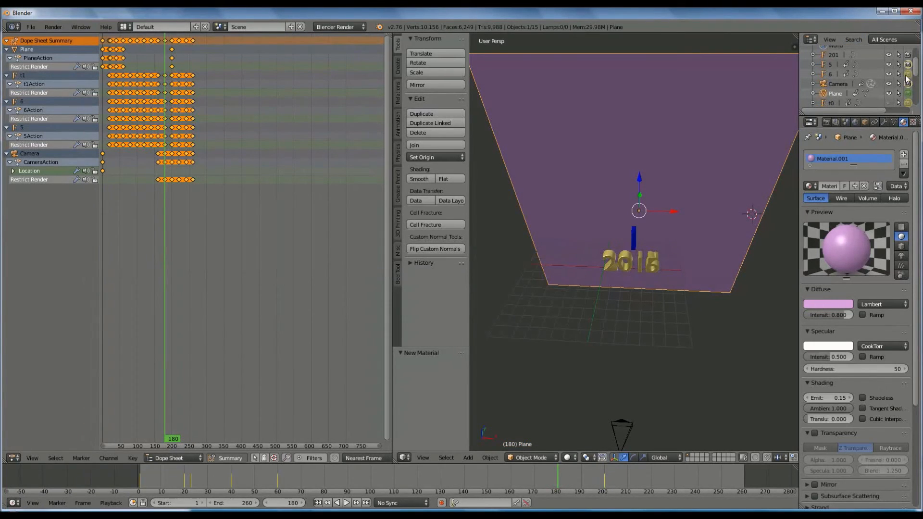
{"action": "key", "text": "i"}
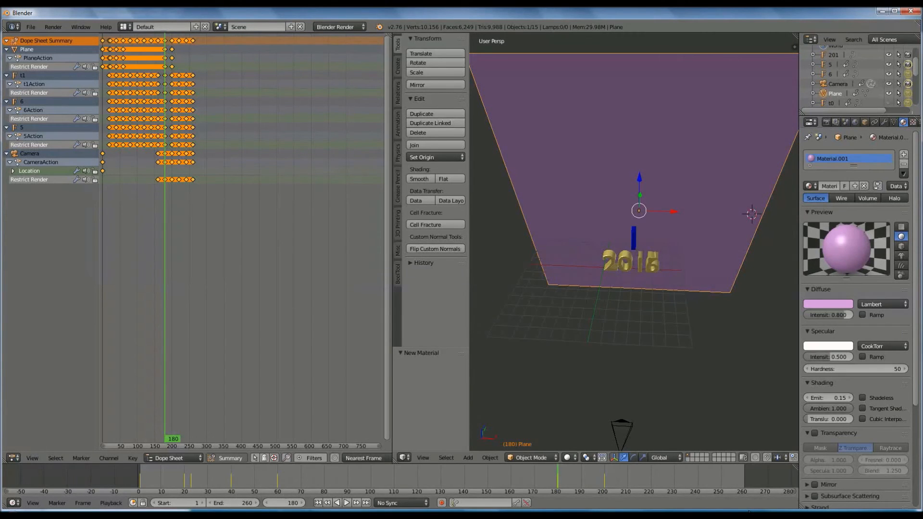
Step: Render the full animation and play the result, moving the player window to the middle of the screen
{"action": "left_click", "coordinate": [826, 123]}
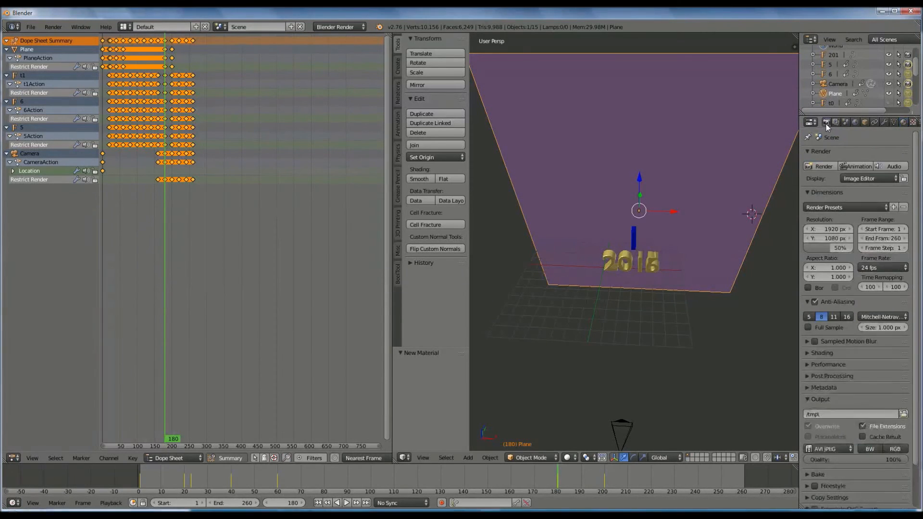
{"action": "left_click", "coordinate": [852, 165]}
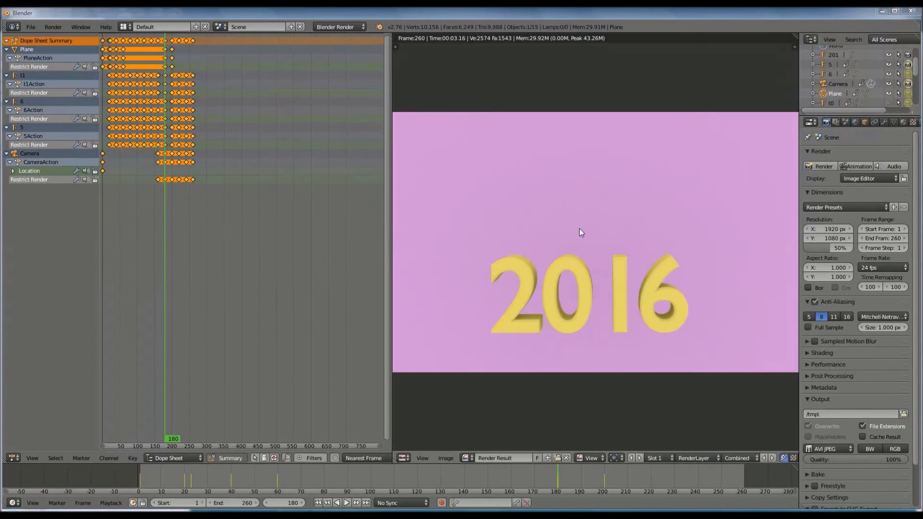
{"action": "left_click", "coordinate": [54, 28]}
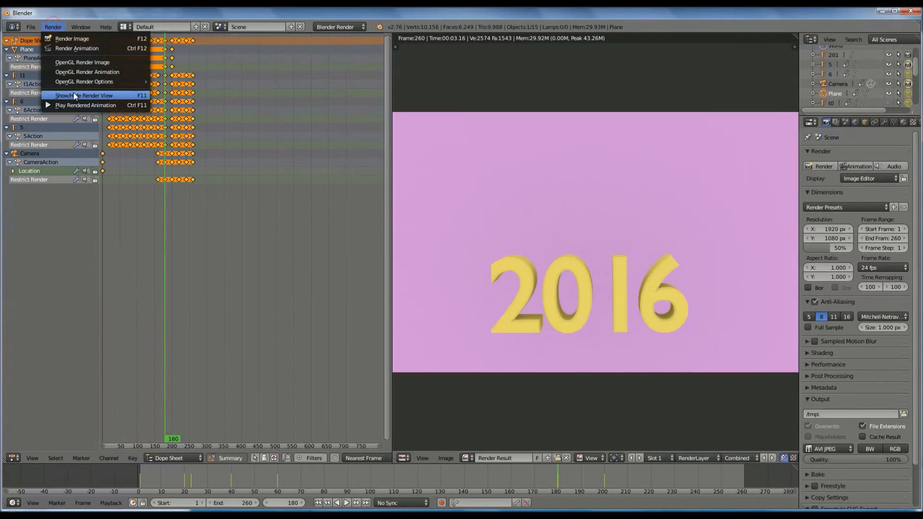
{"action": "left_click", "coordinate": [74, 106]}
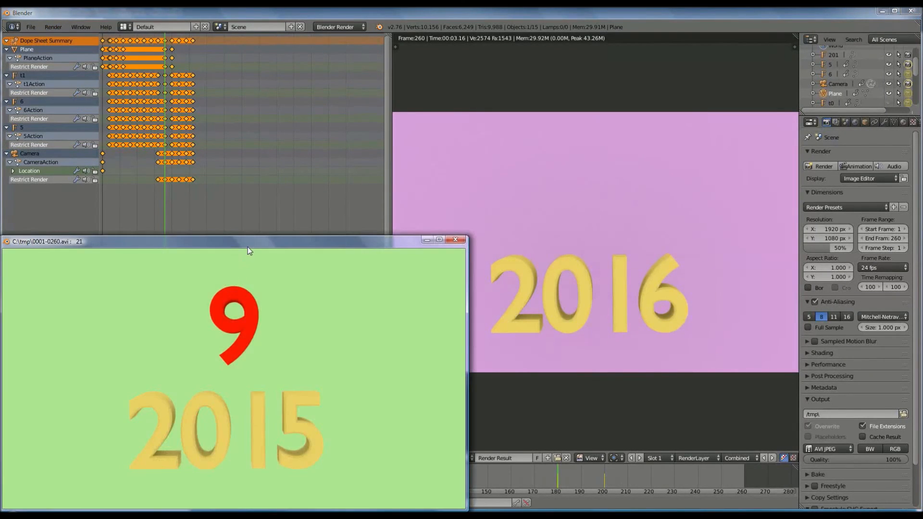
{"action": "left_click_drag", "start_coordinate": [330, 180], "coordinate": [366, 113]}
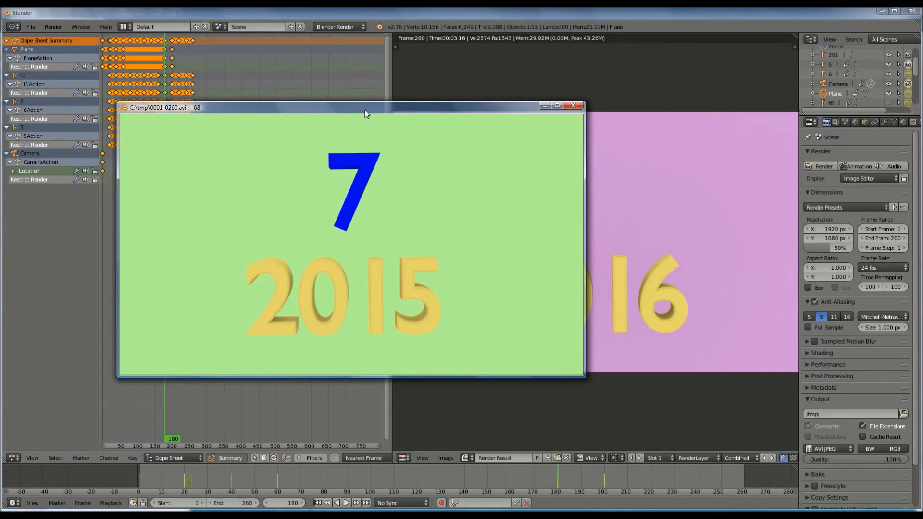